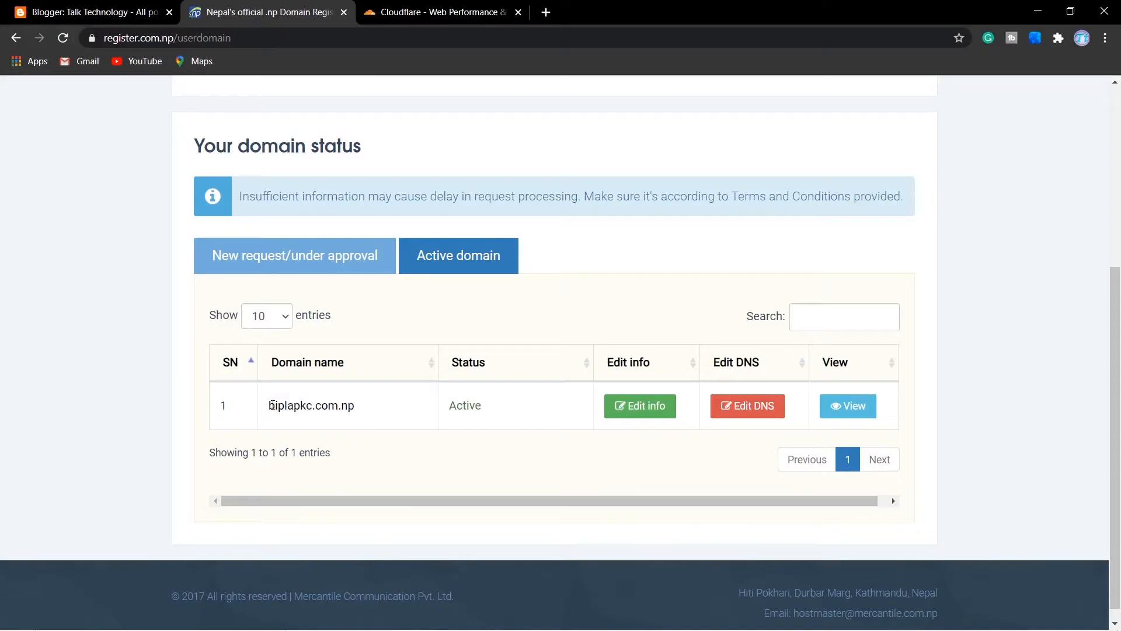
- Copy the active domain name biplapkc.com.np from the domain status table
mouse_move(276, 405)
mouse_down()
mouse_move(364, 412)
mouse_move(268, 415)
mouse_up()
key(ctrl+c)
click(364, 412)
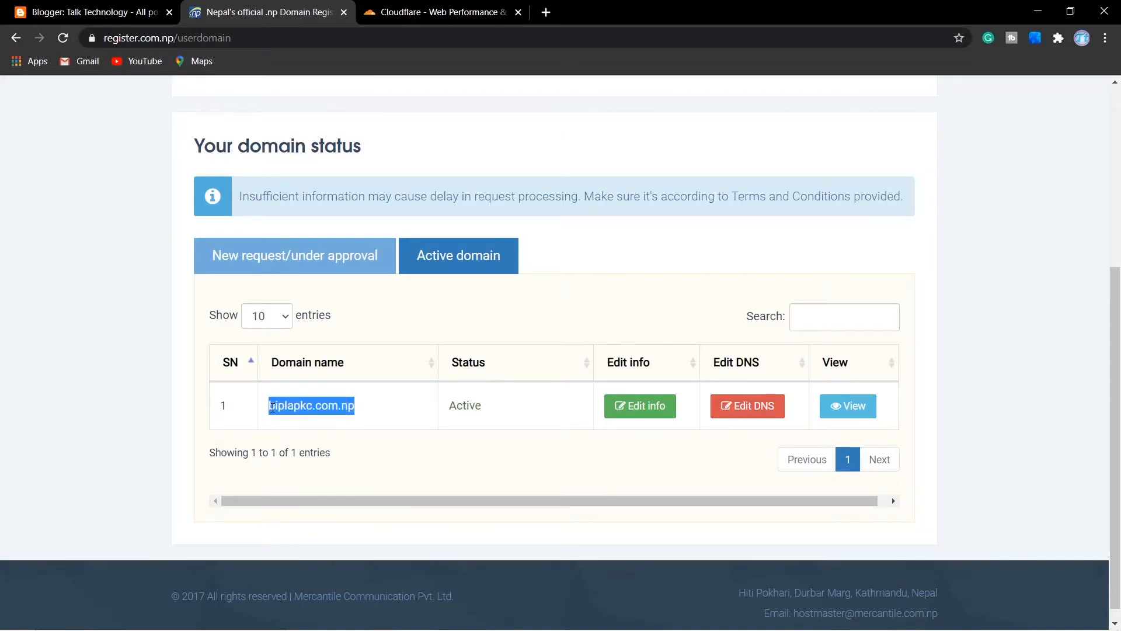
- Switch to Blogger and open the third-party URL setup for the Talk Technology blog in its basic settings
click(93, 12)
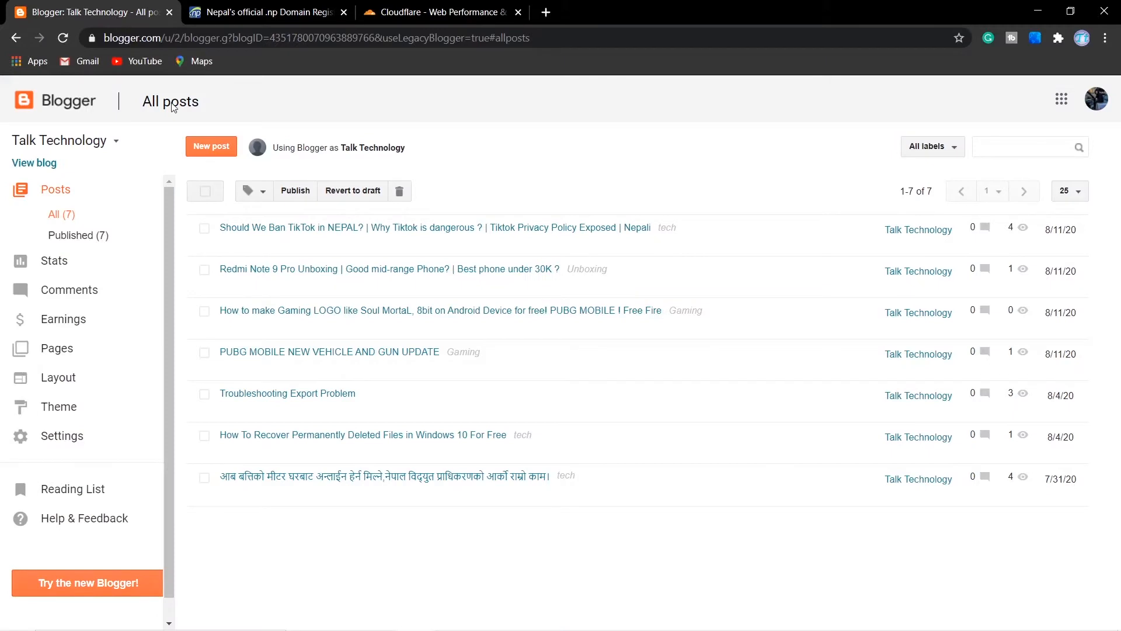
click(83, 439)
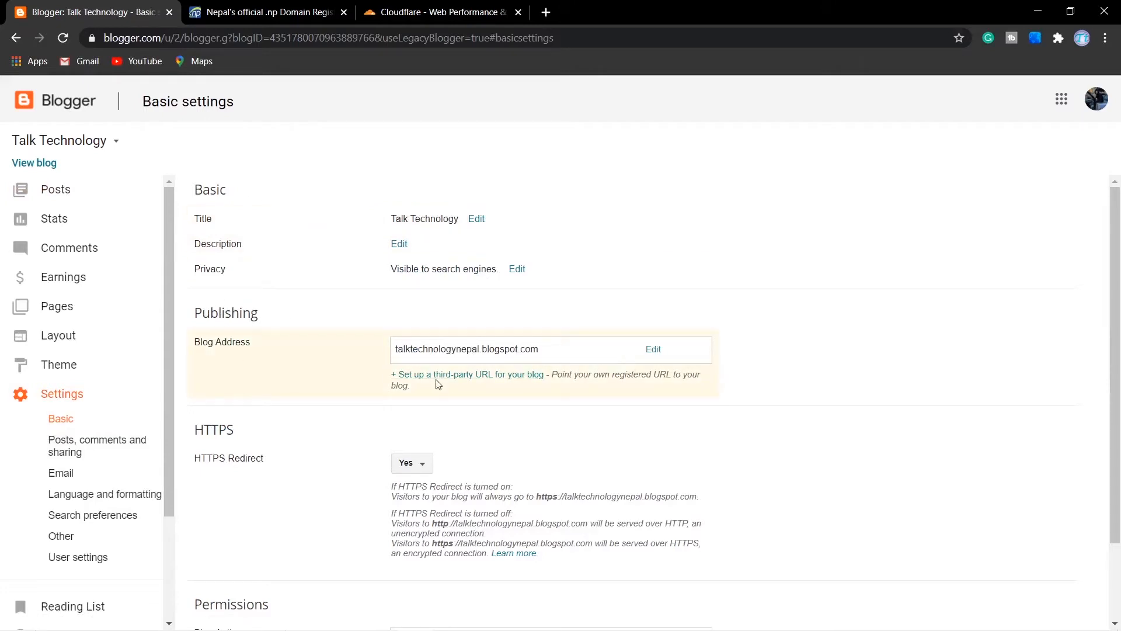
click(502, 380)
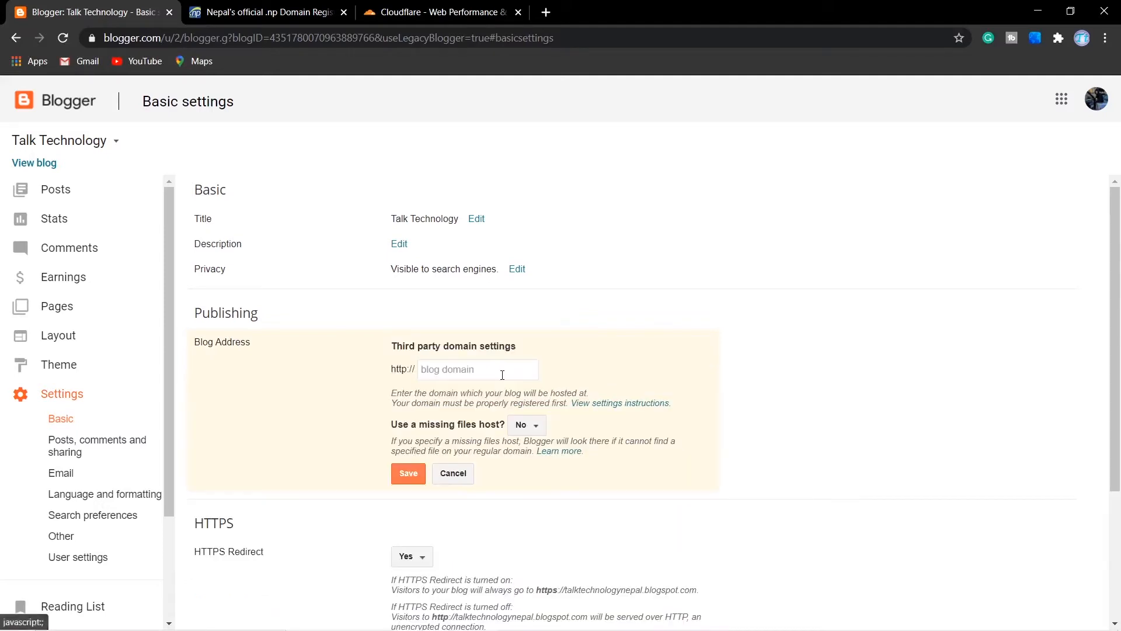
click(475, 372)
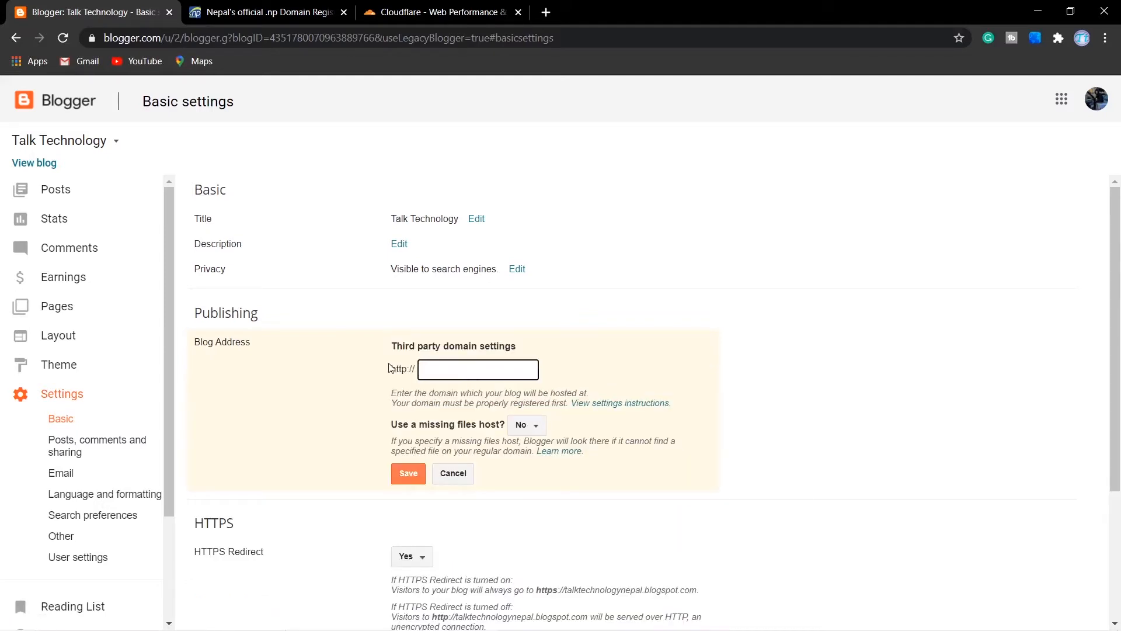
click(438, 367)
key(ctrl+v)
text(www.)
click(445, 419)
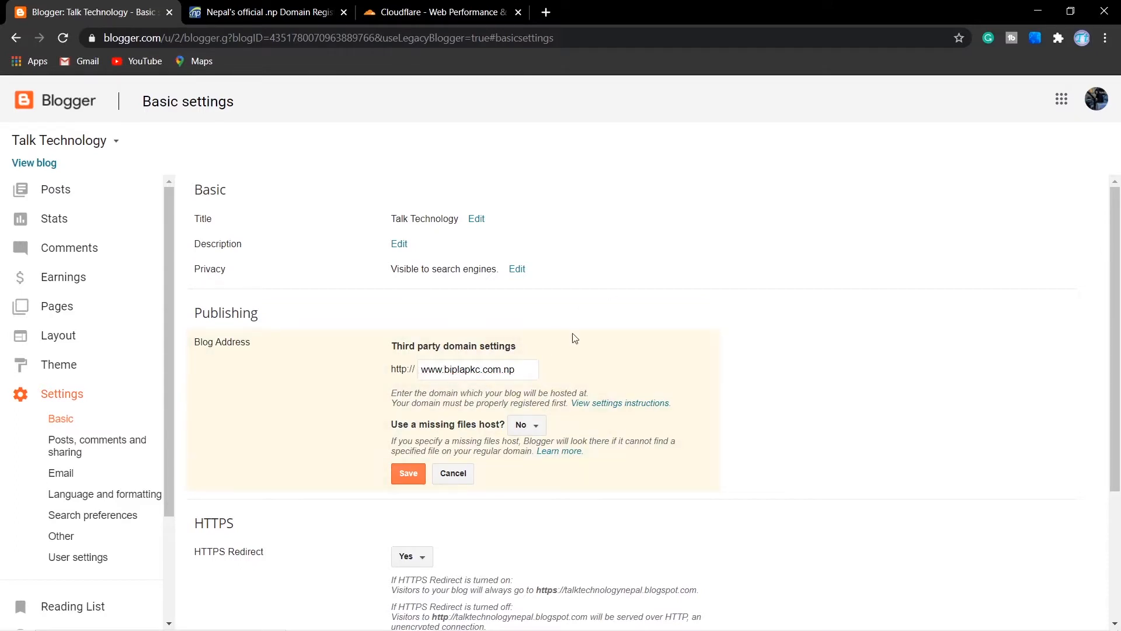
scroll(575, 338, down, 1)
click(409, 402)
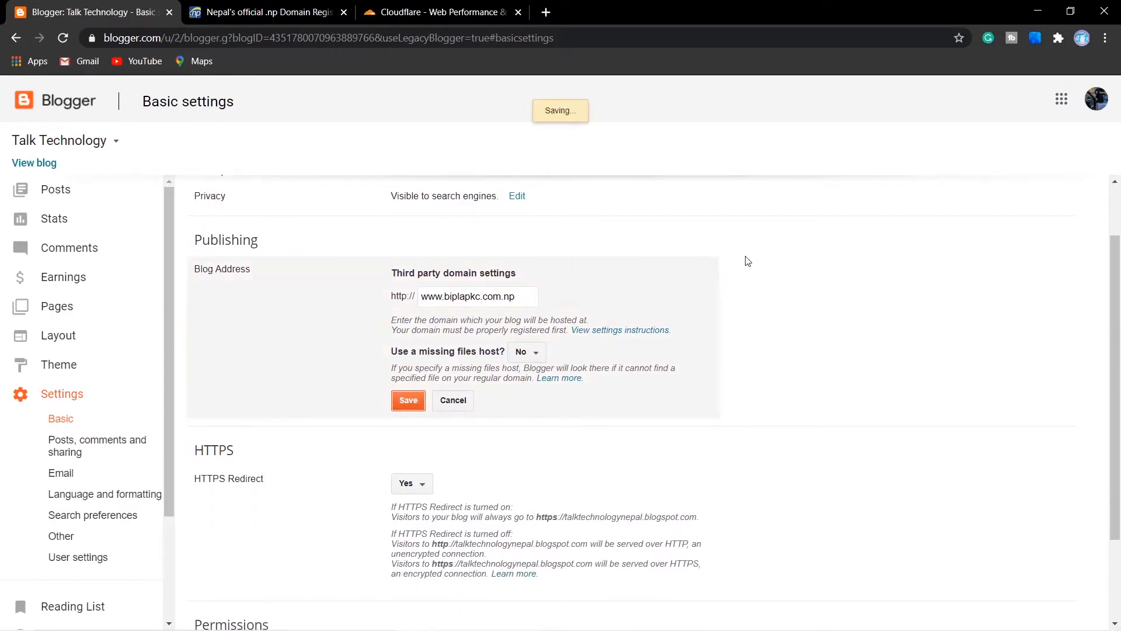
scroll(751, 262, up, 3)
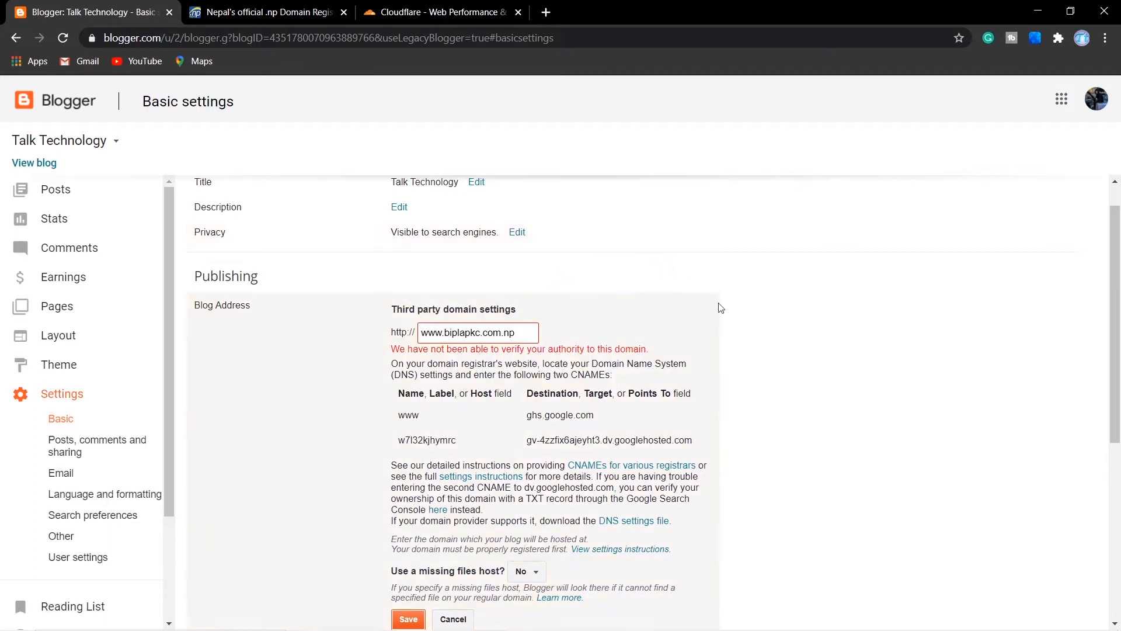
- Switch to Cloudflare's sign-up page and fill in the account e-mail
click(442, 12)
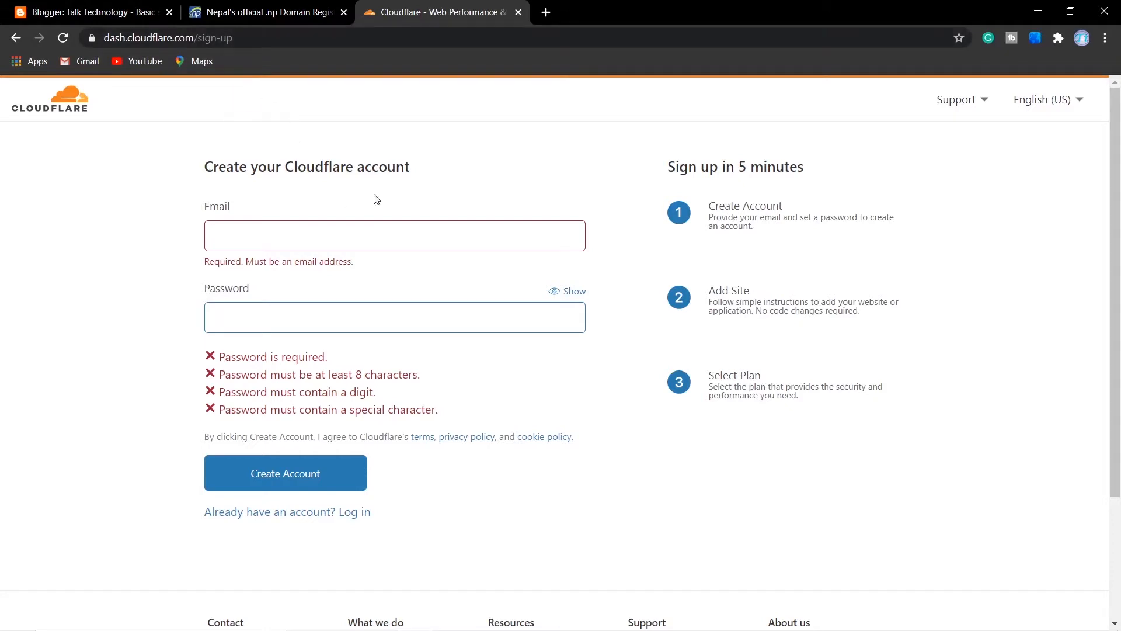
text(a)
key(BackSpace)
click(369, 236)
key(Down)
key(Return)
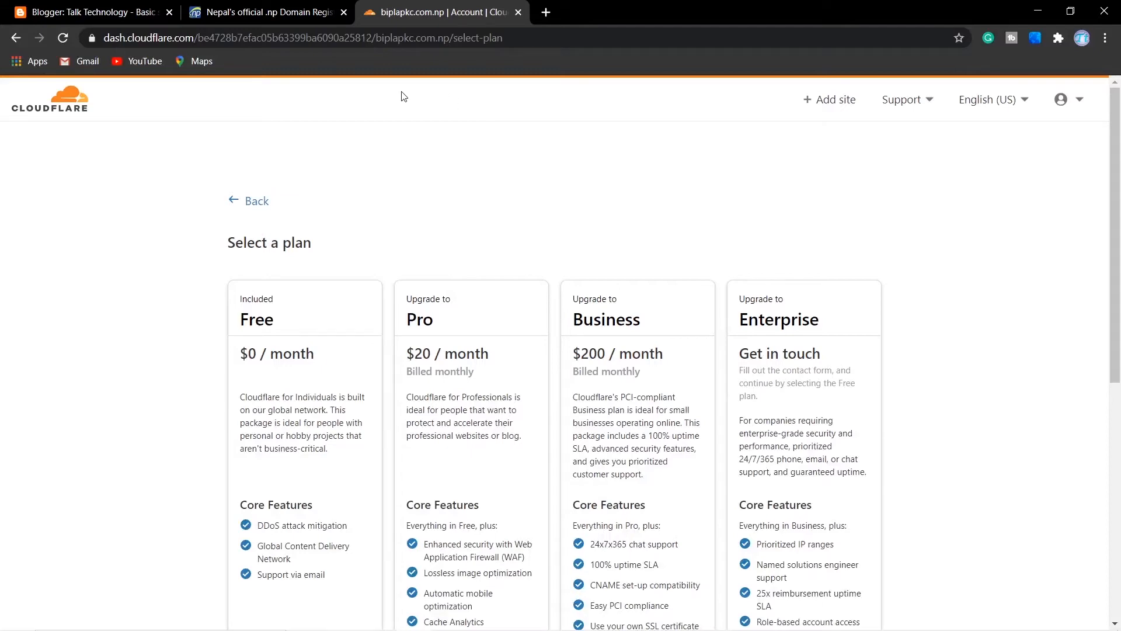
- Choose the Free plan at $0 / month for the site and confirm it
scroll(403, 97, down, 3)
scroll(353, 173, up, 3)
scroll(310, 413, down, 3)
scroll(304, 234, up, 1)
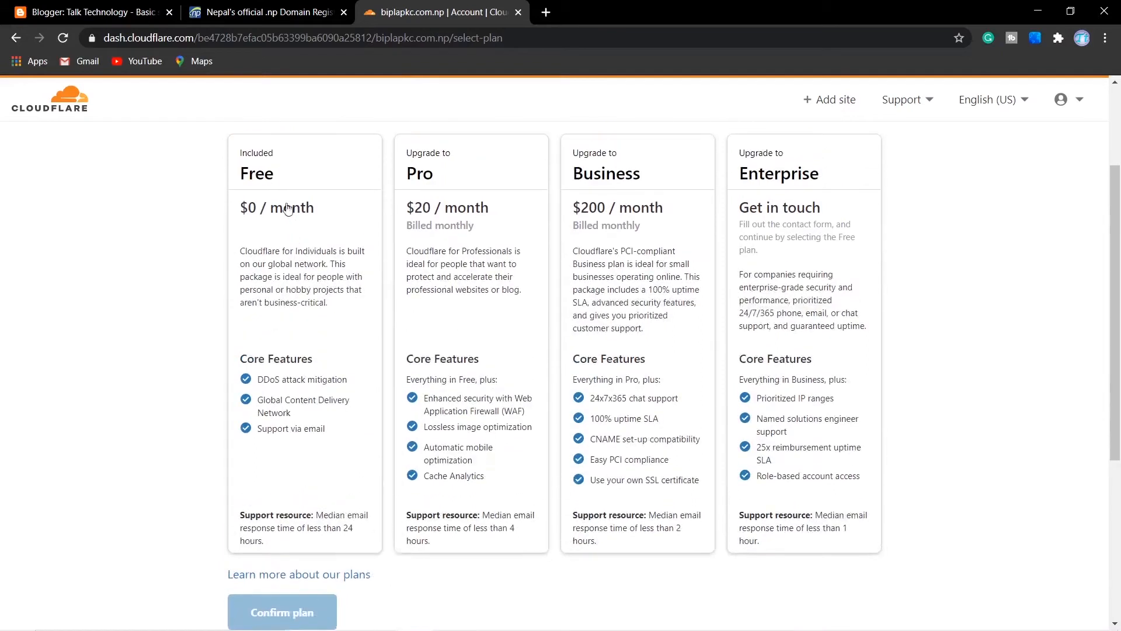
click(301, 339)
click(299, 616)
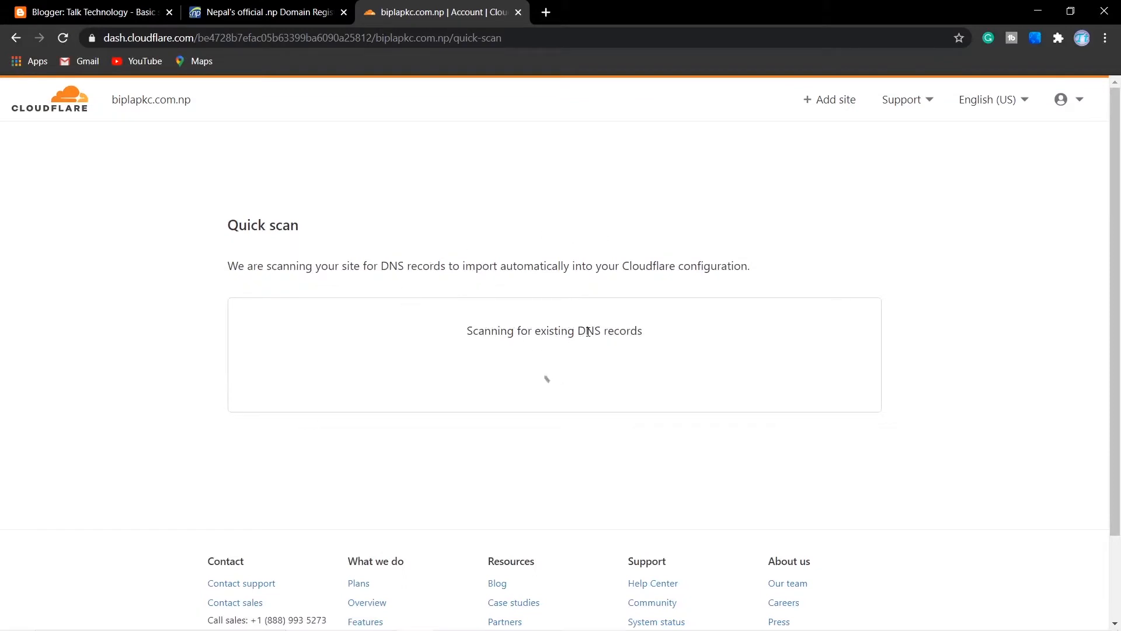
scroll(762, 245, down, 1)
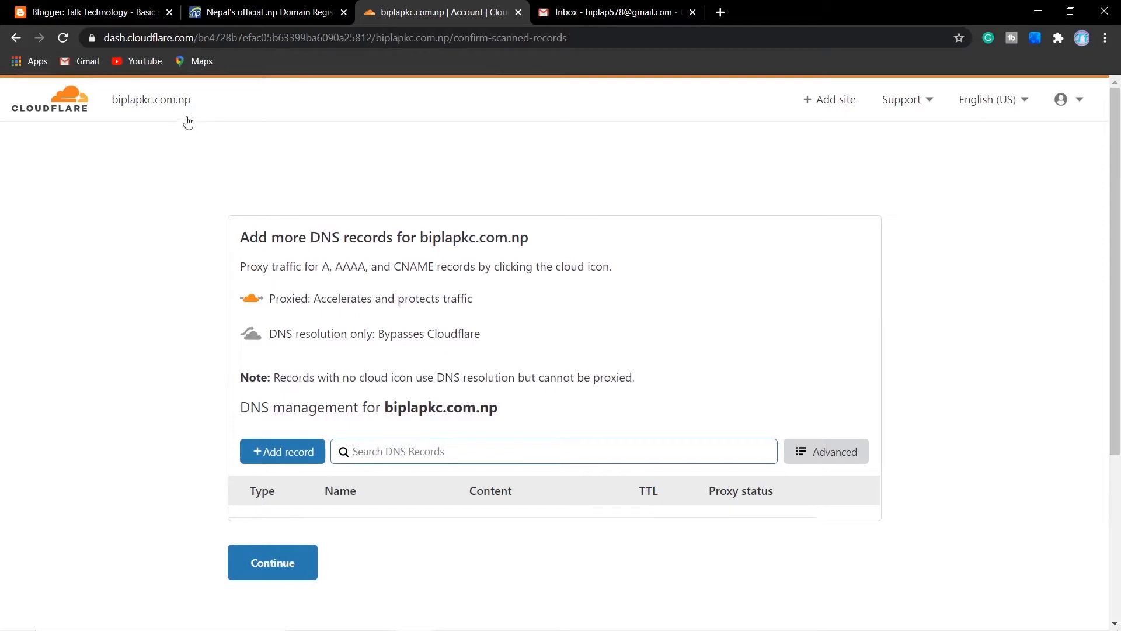
- Switch to Gmail, verify the Cloudflare account through the link in its verification e-mail, and close the confirmation page
click(621, 10)
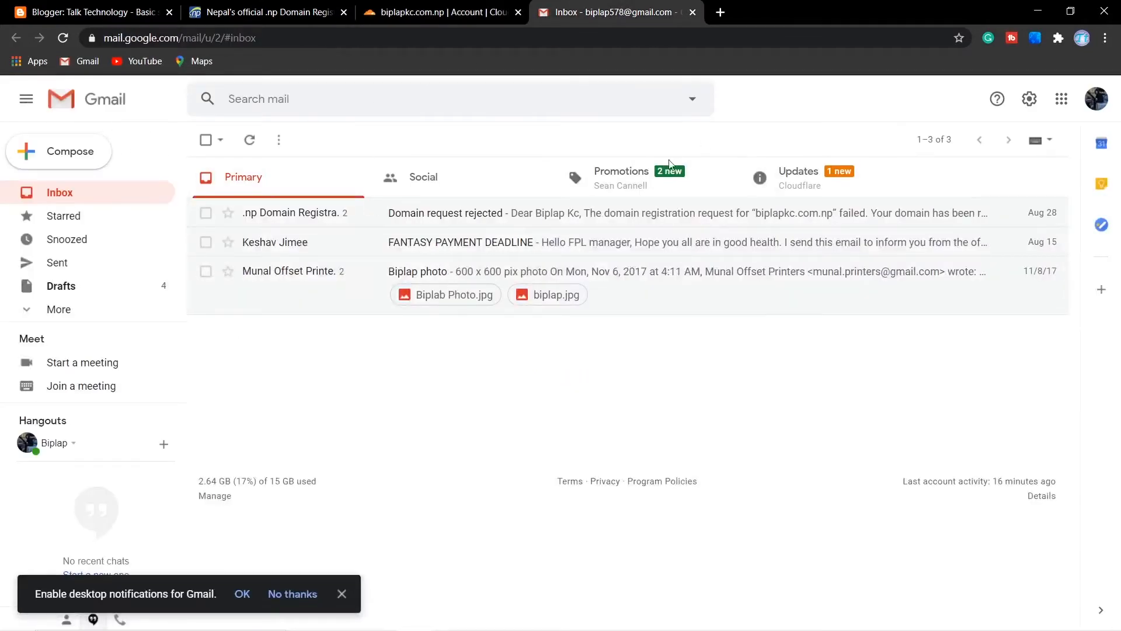
click(835, 184)
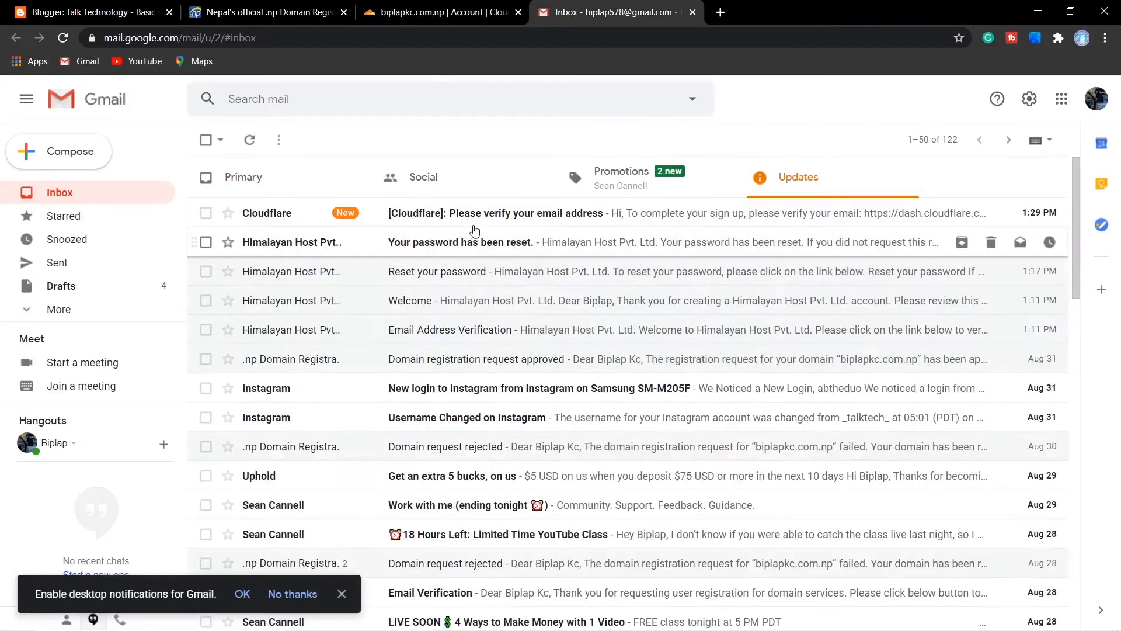
click(479, 216)
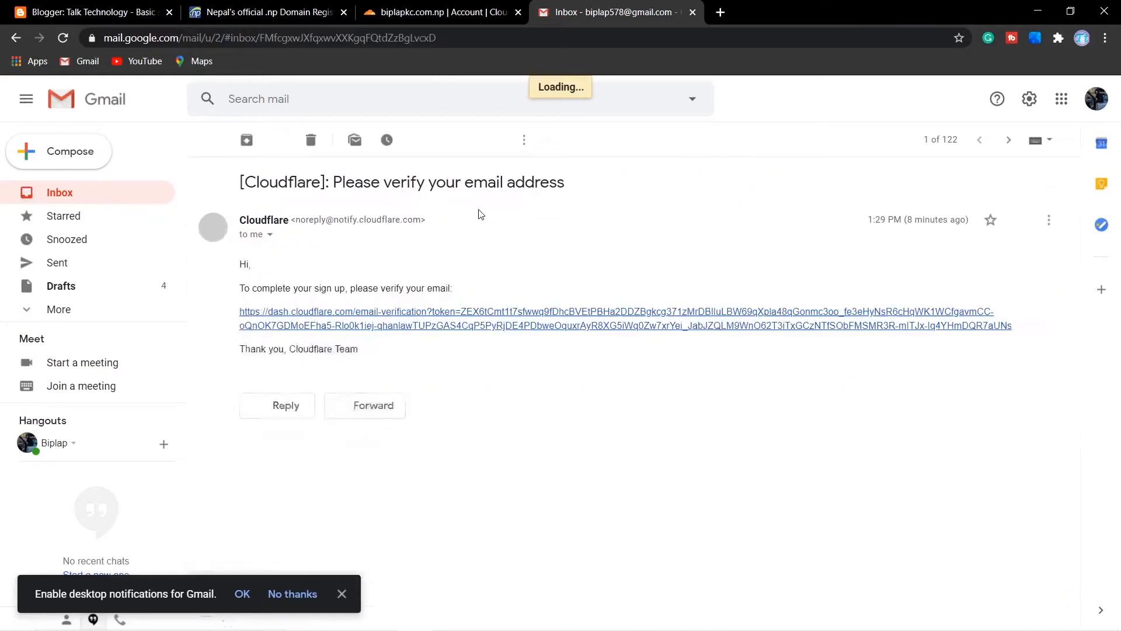
click(406, 315)
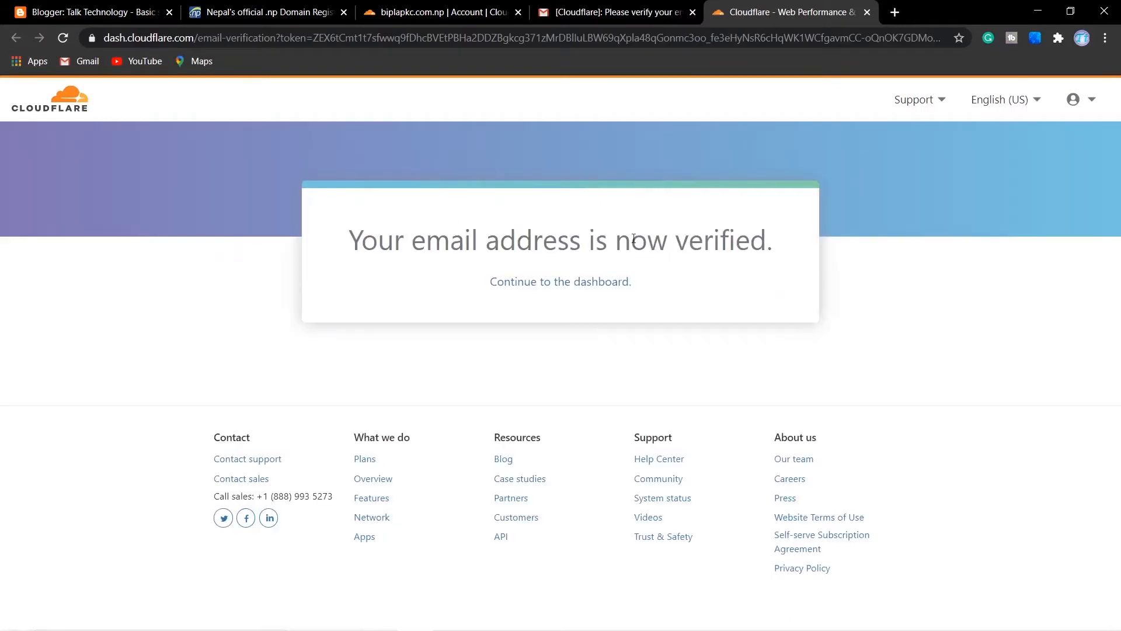
click(869, 12)
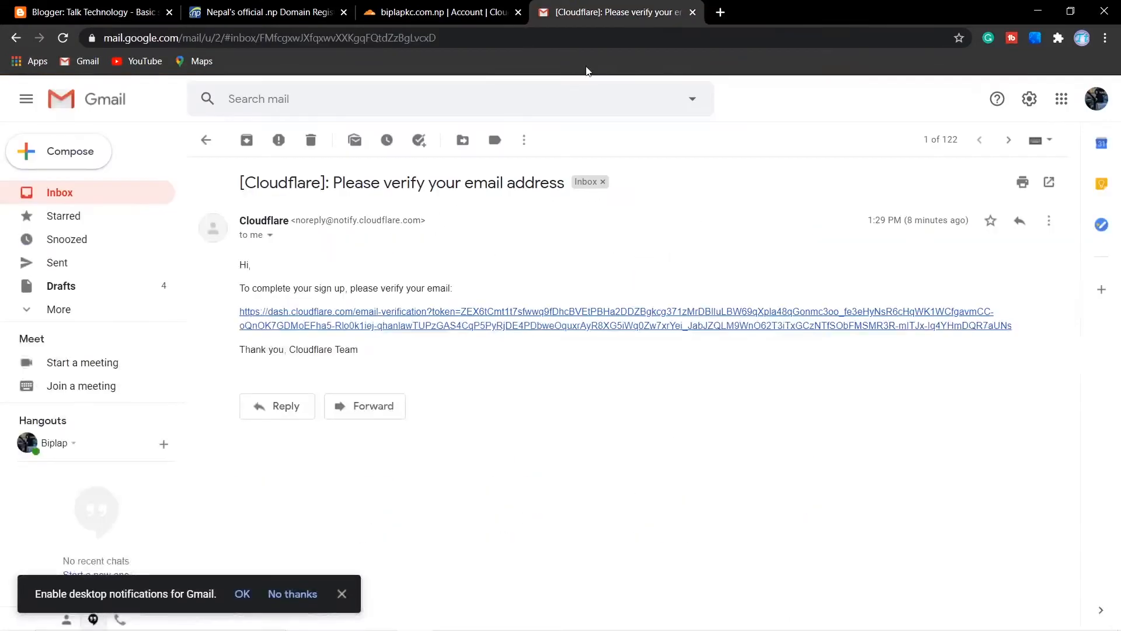
- Switch back to Cloudflare and start a new DNS record of type CNAME for biplapkc.com.np
click(429, 11)
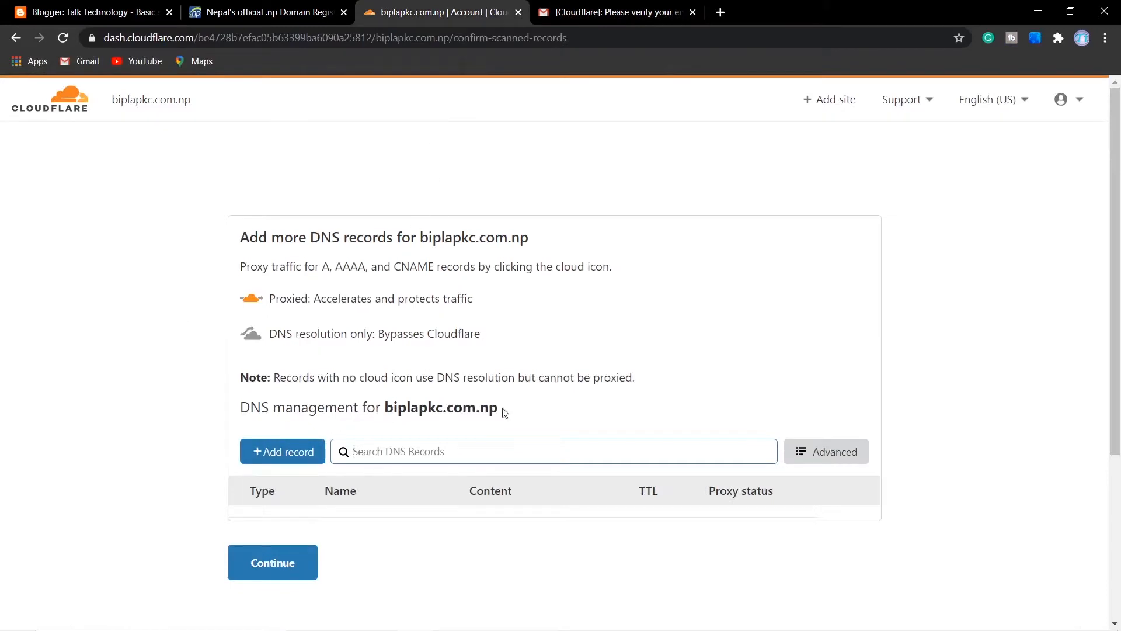
scroll(695, 278, down, 3)
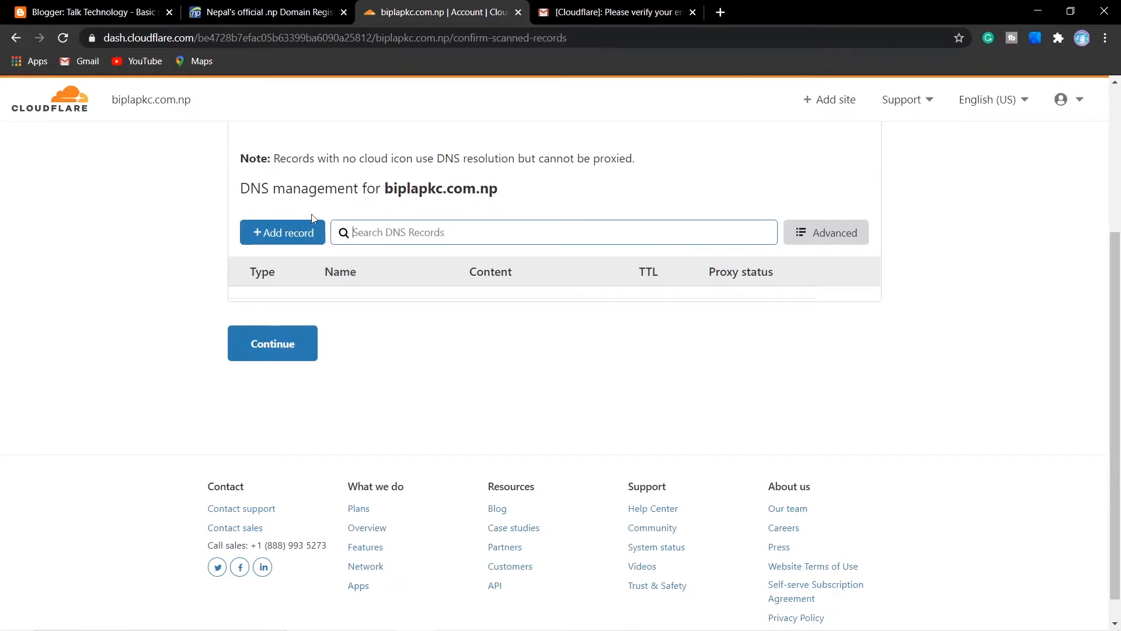
click(94, 12)
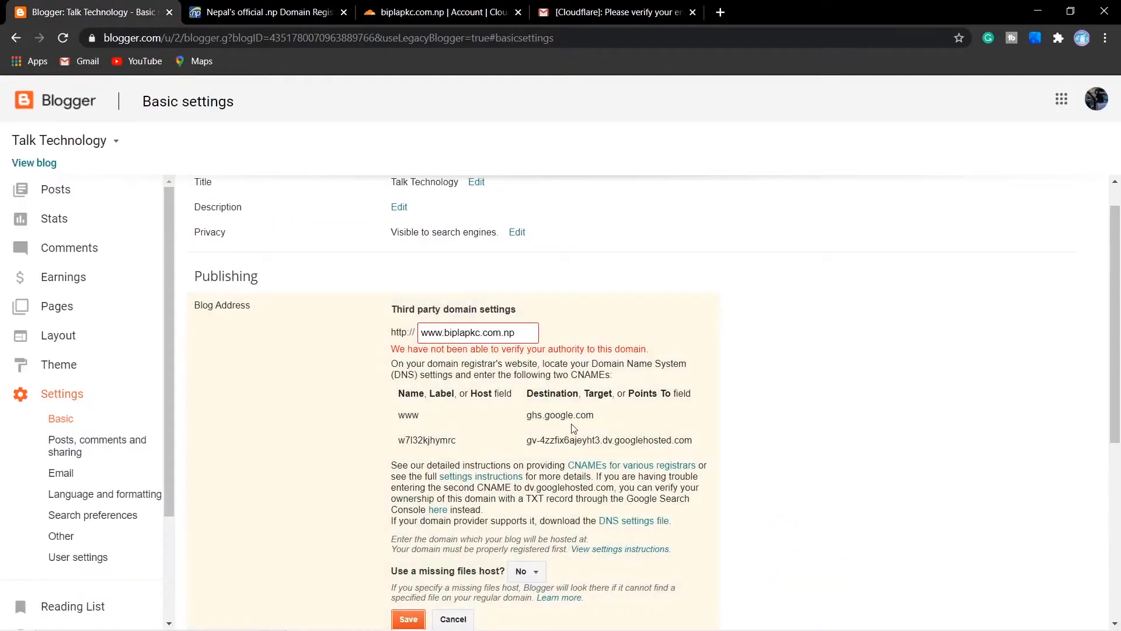
click(275, 10)
click(430, 10)
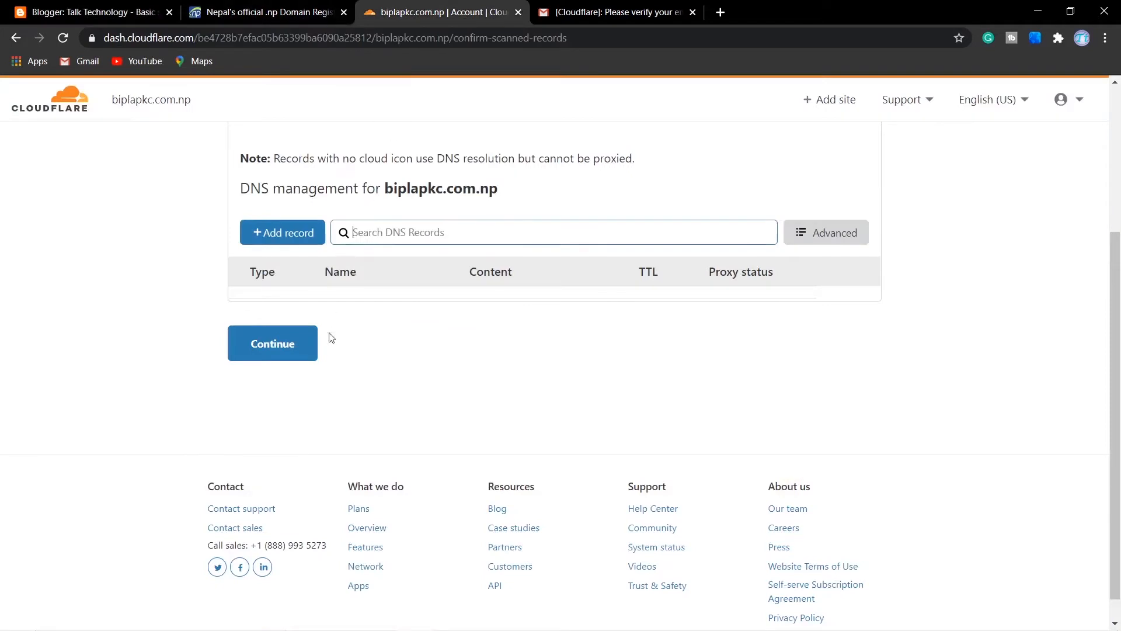
click(304, 233)
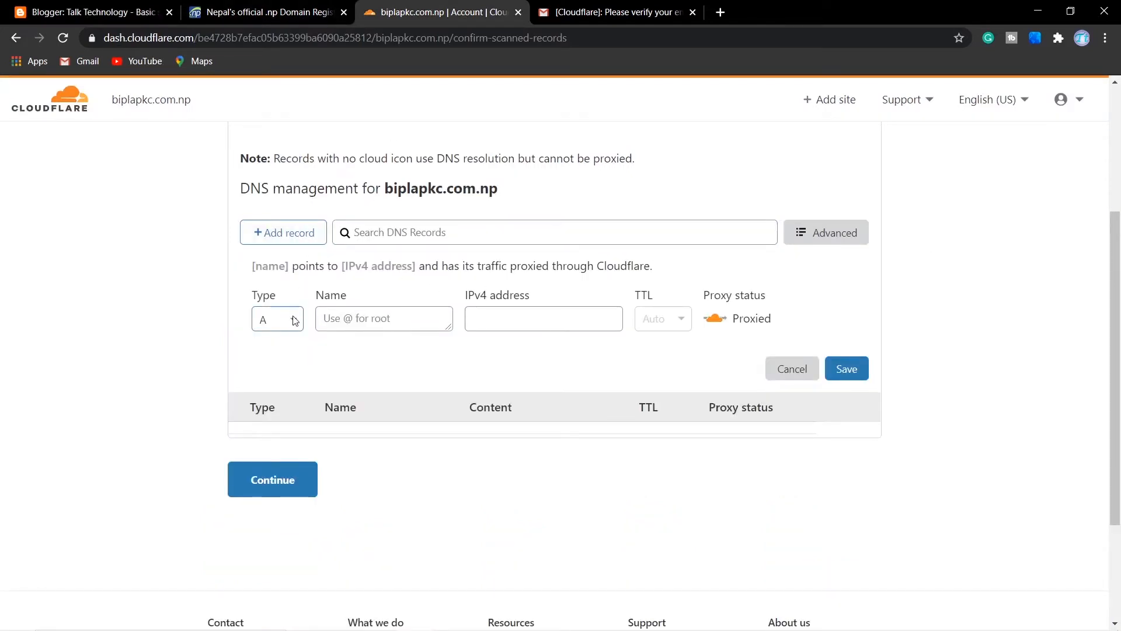
click(295, 320)
click(279, 459)
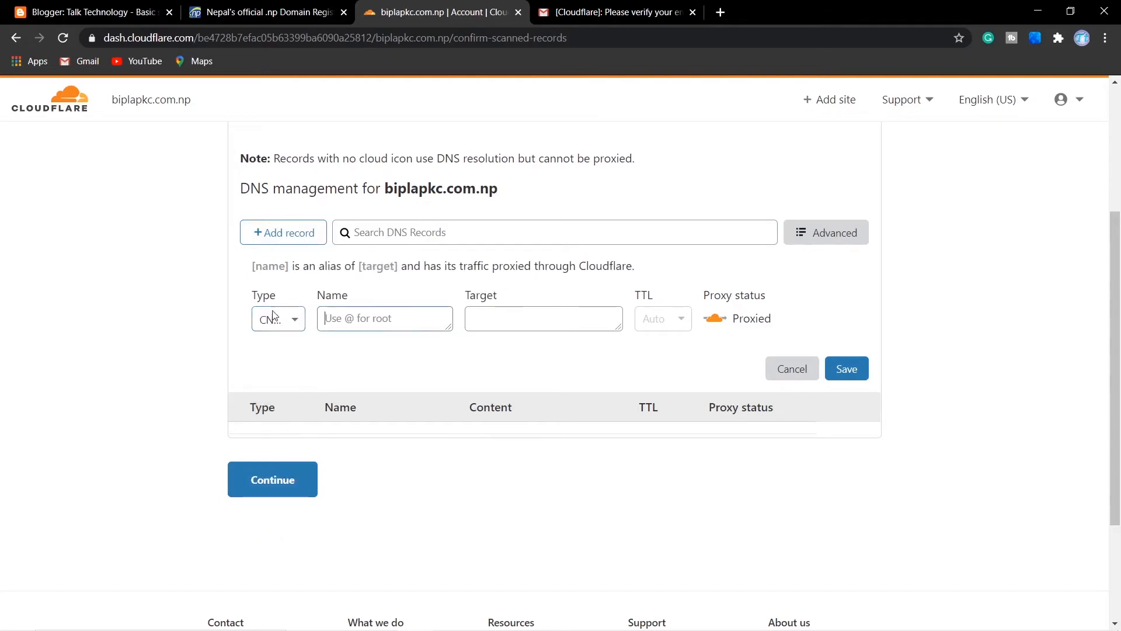
click(292, 323)
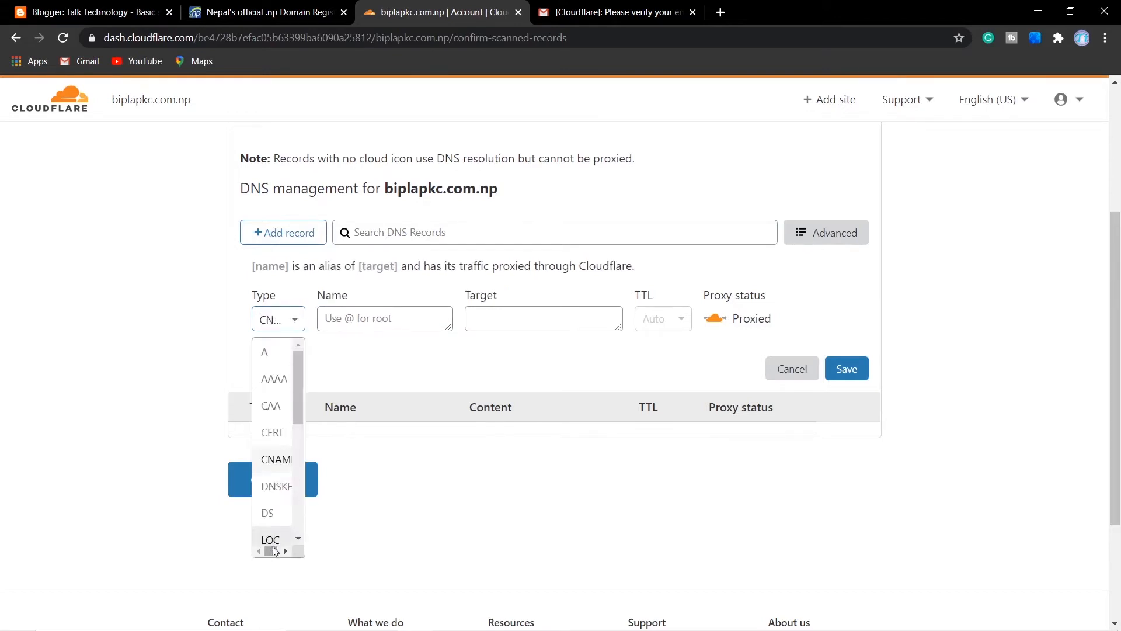
click(281, 459)
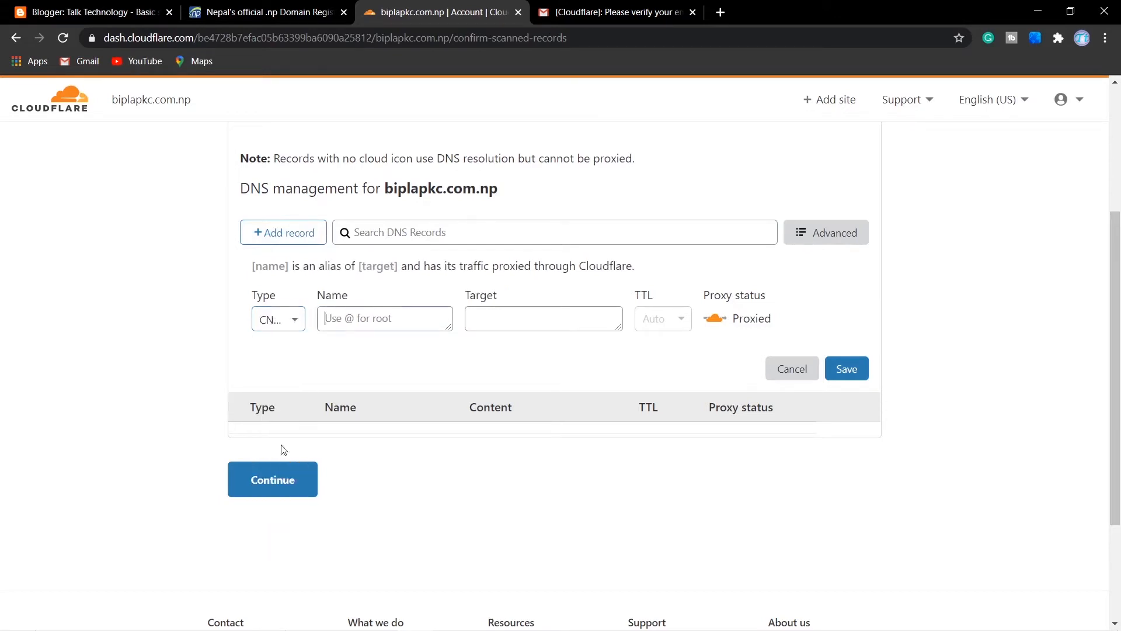
- Copy the first CNAME name, www, from Blogger's domain settings into the new Cloudflare record's name
click(351, 321)
click(121, 9)
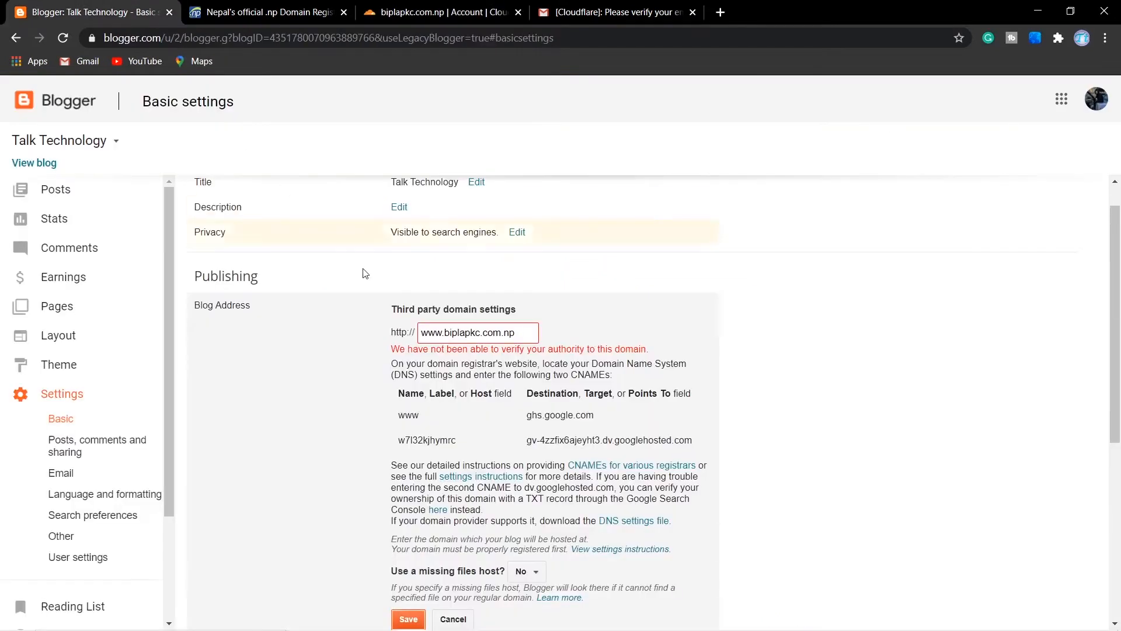
drag(399, 416, 433, 417)
key(ctrl+c)
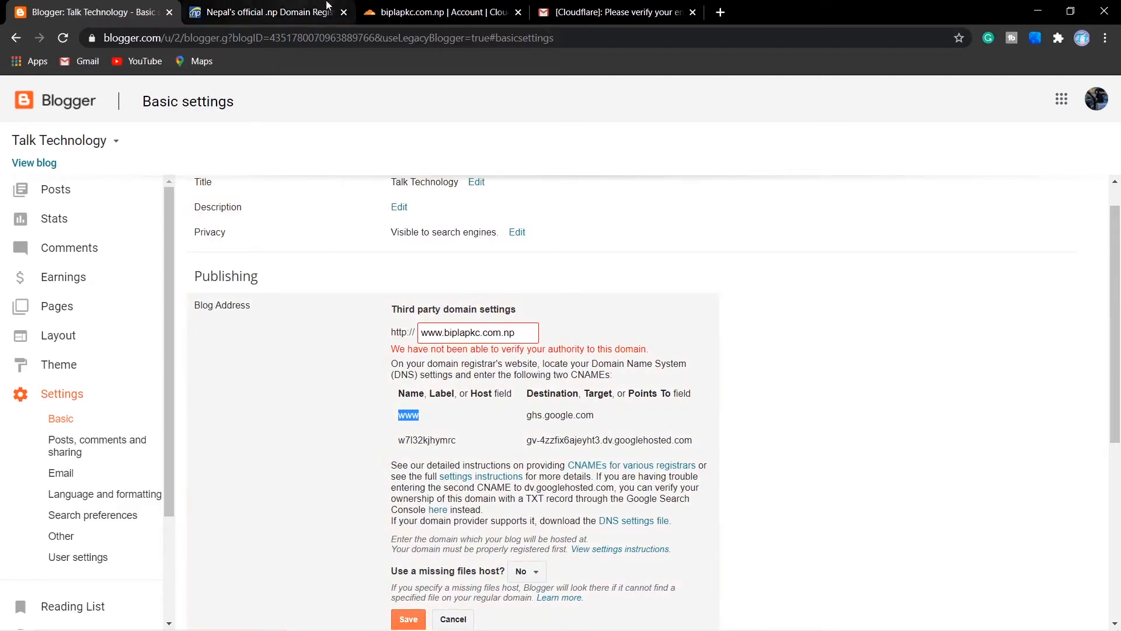
click(415, 8)
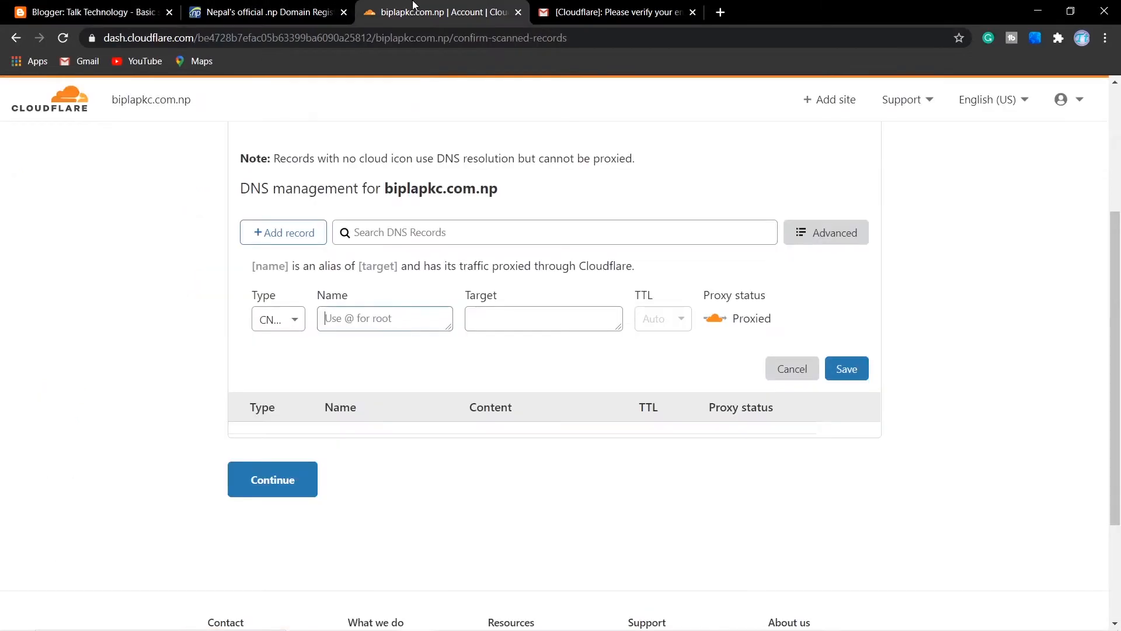
click(393, 318)
key(ctrl+v)
- Copy the matching destination ghs.google.com from Blogger into the CNAME record's target and save the record
click(119, 13)
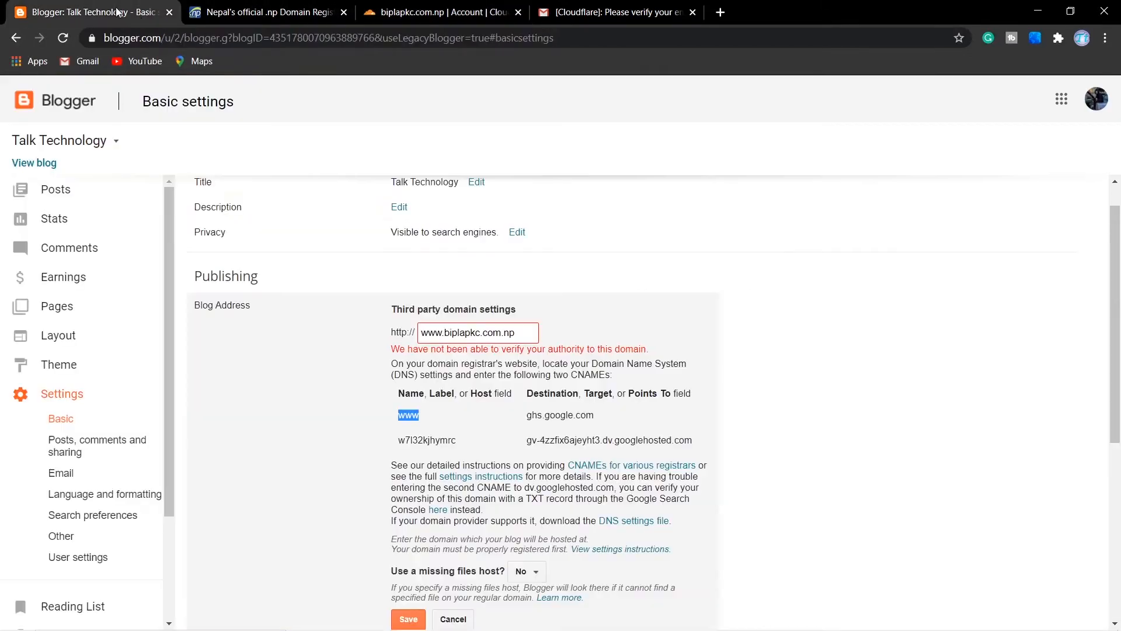
drag(528, 417, 624, 413)
key(ctrl+c)
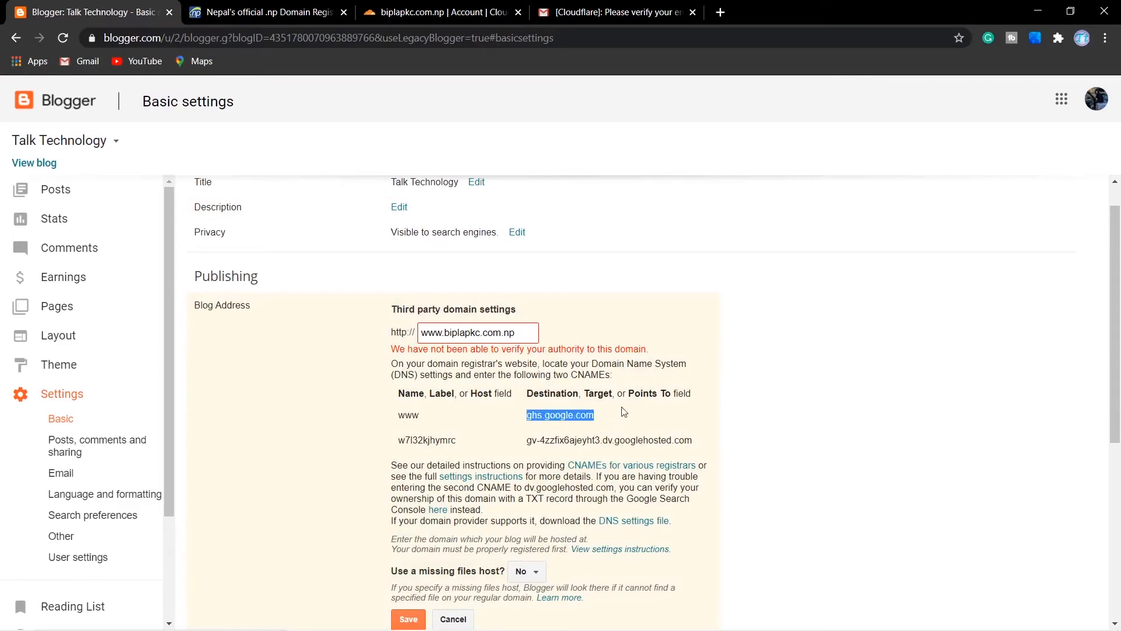
click(268, 12)
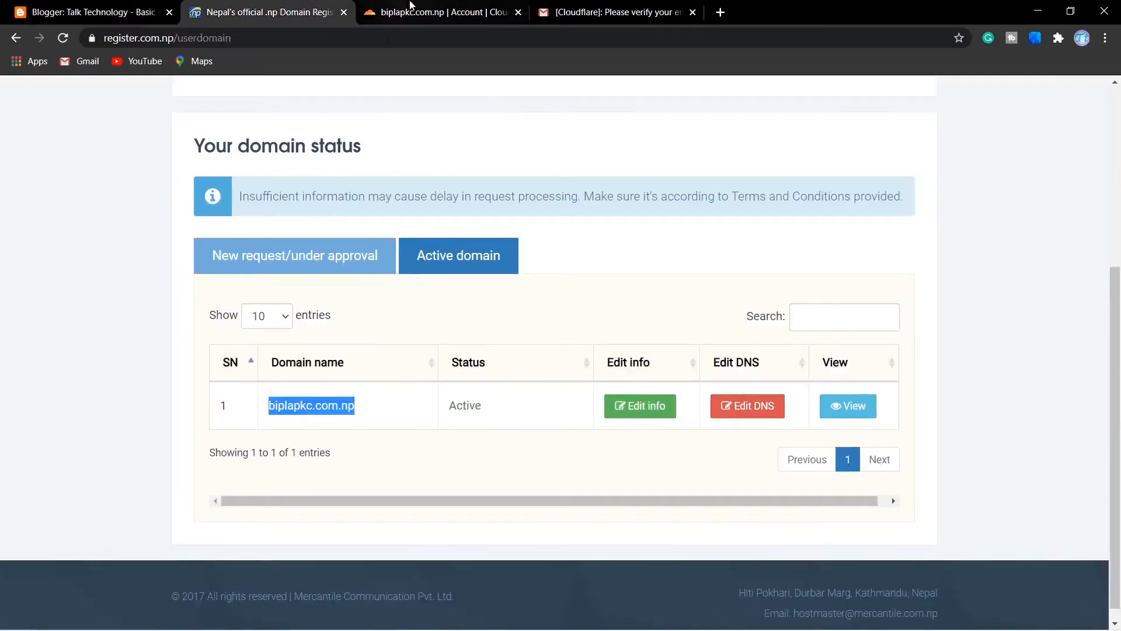
click(441, 12)
key(ctrl+v)
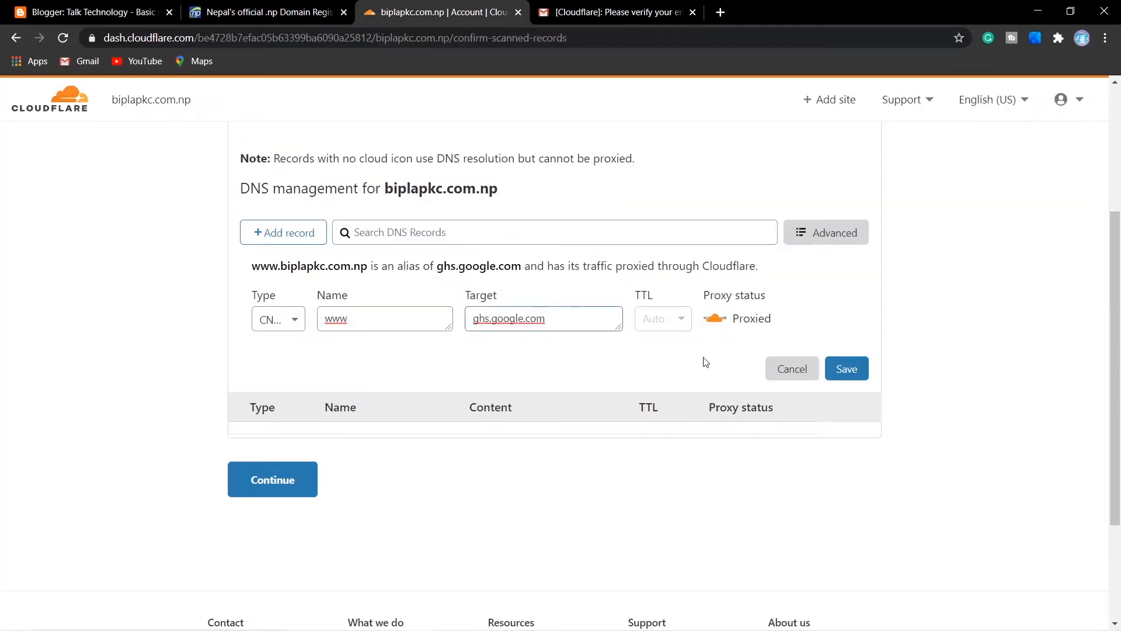
click(845, 372)
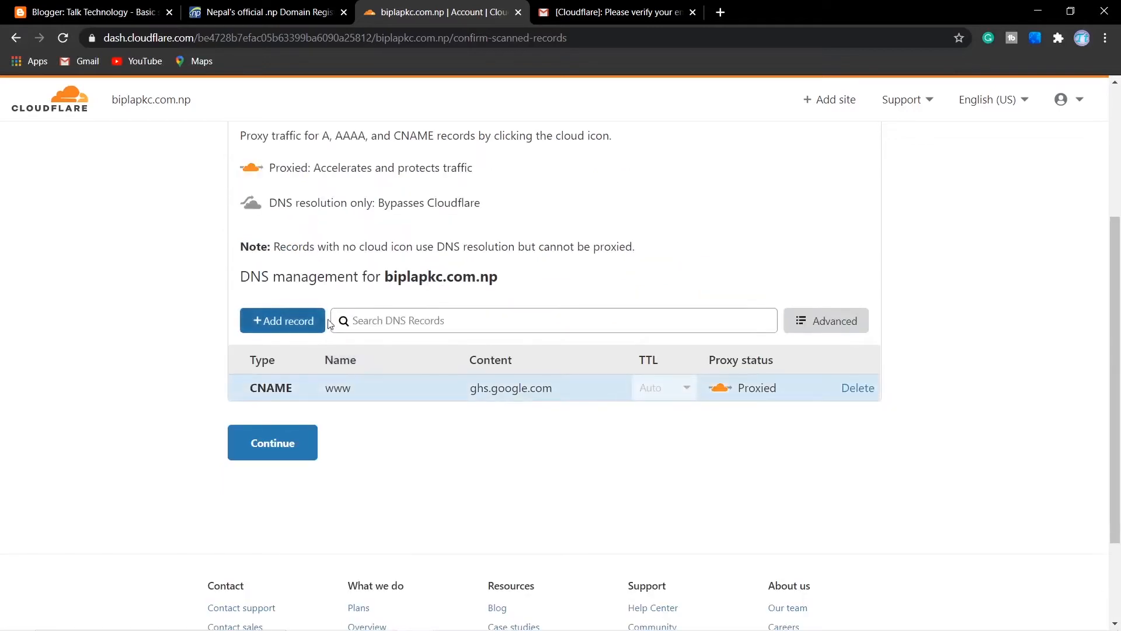
- Start another CNAME record in Cloudflare and copy the second CNAME's verification name from Blogger's domain settings into its name
click(310, 327)
click(278, 408)
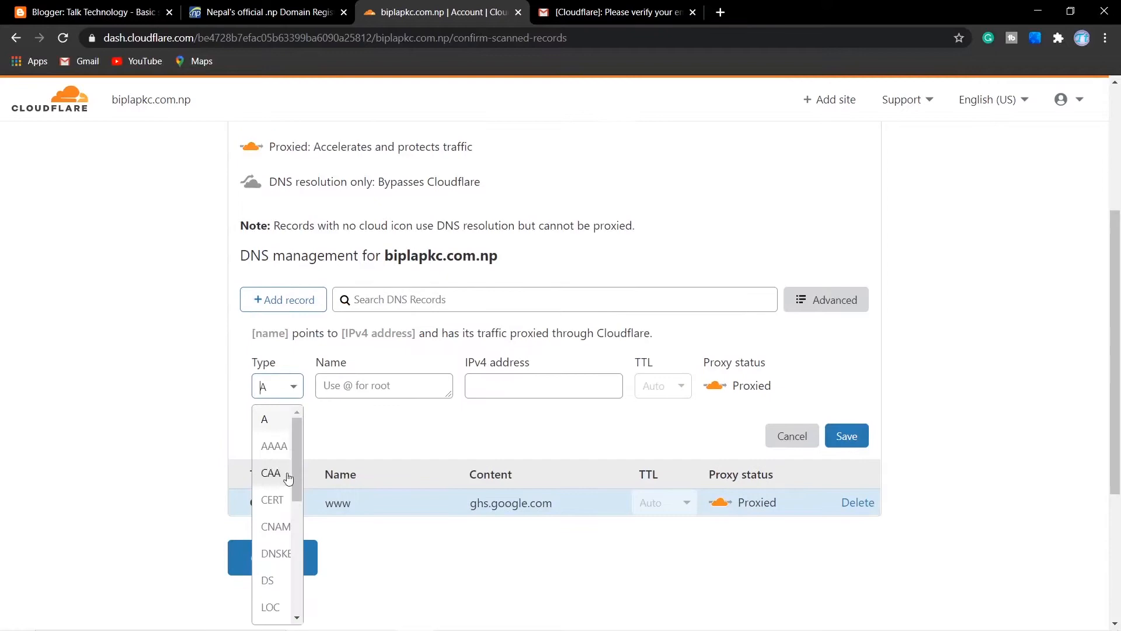
click(281, 529)
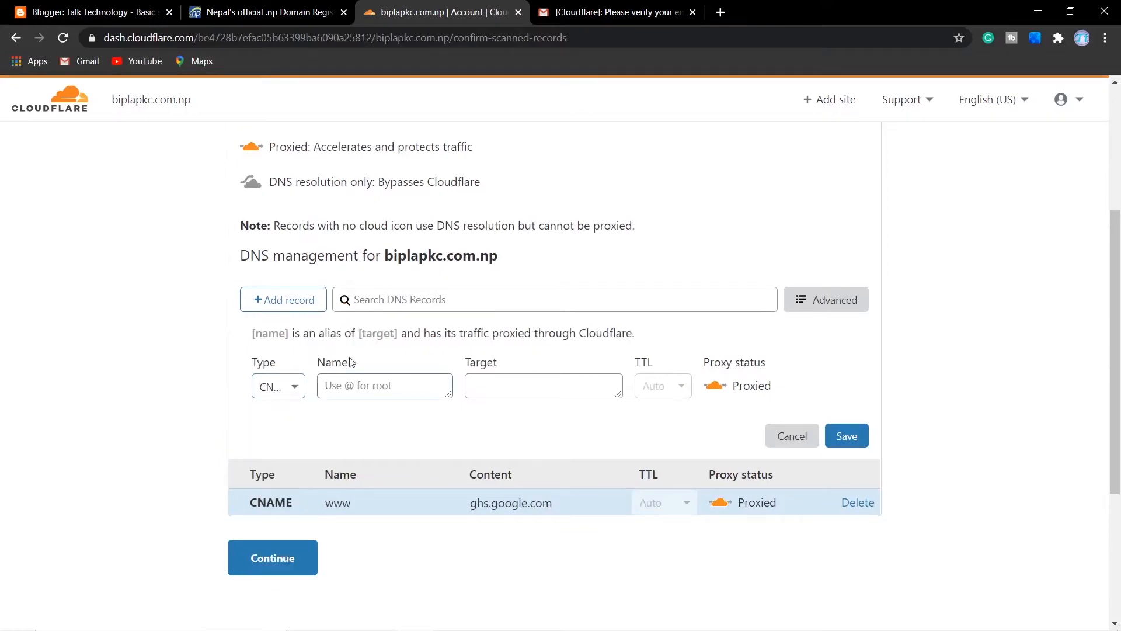
key(ctrl+1)
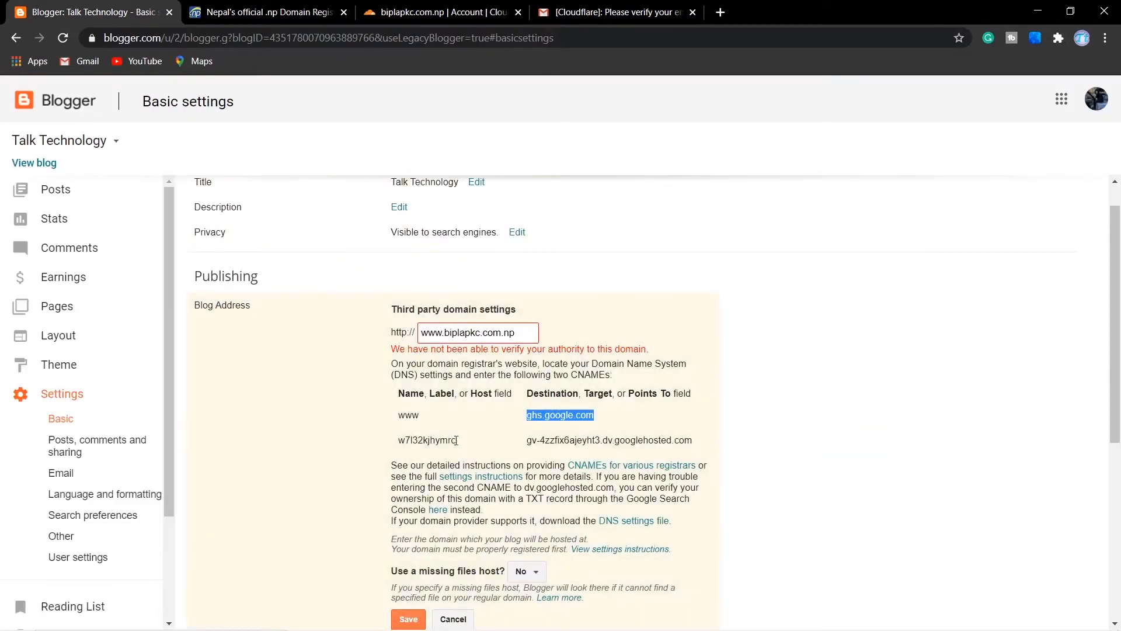
drag(456, 440, 424, 438)
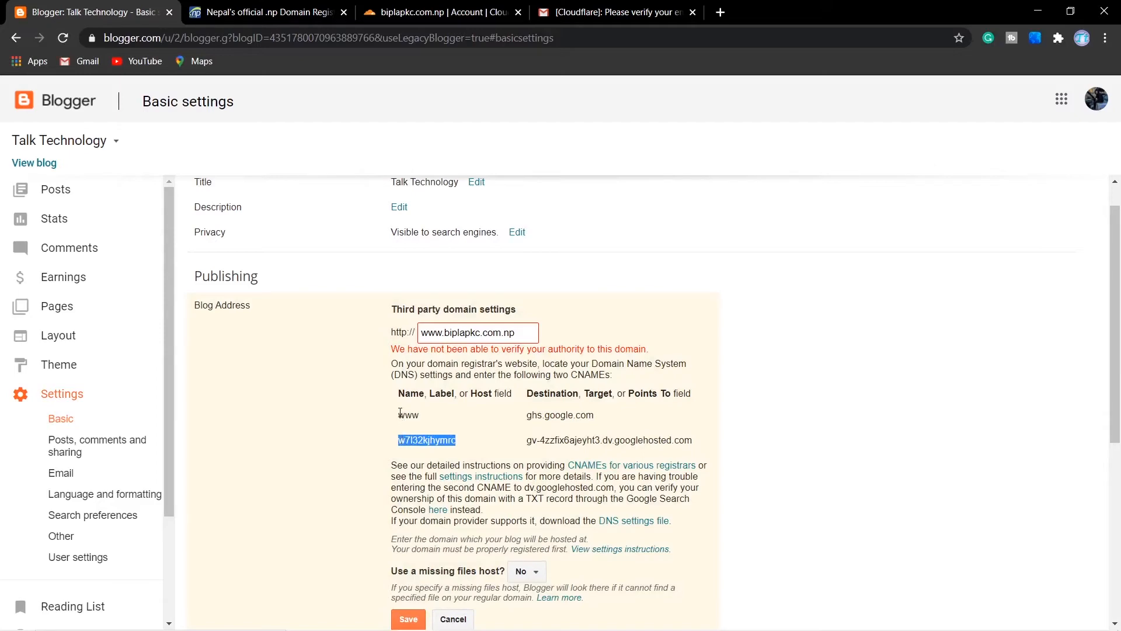
click(466, 12)
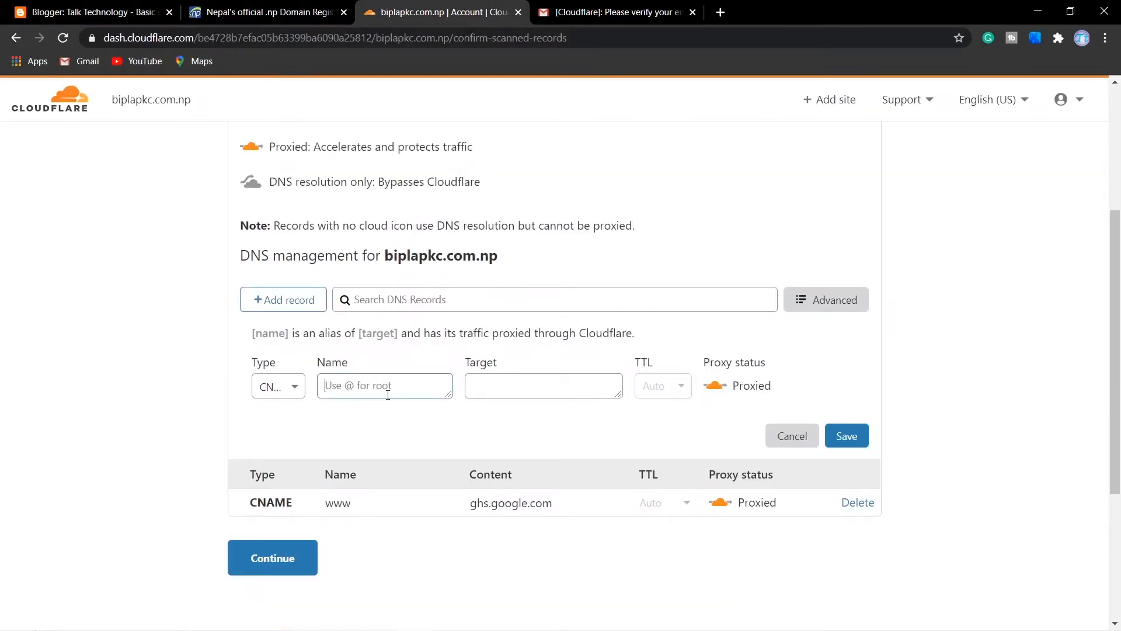
text(w7l32kjhymrc)
- Copy the second CNAME's googlehosted.com verification destination from Blogger into the Cloudflare record's target and save the record
key(ctrl+1)
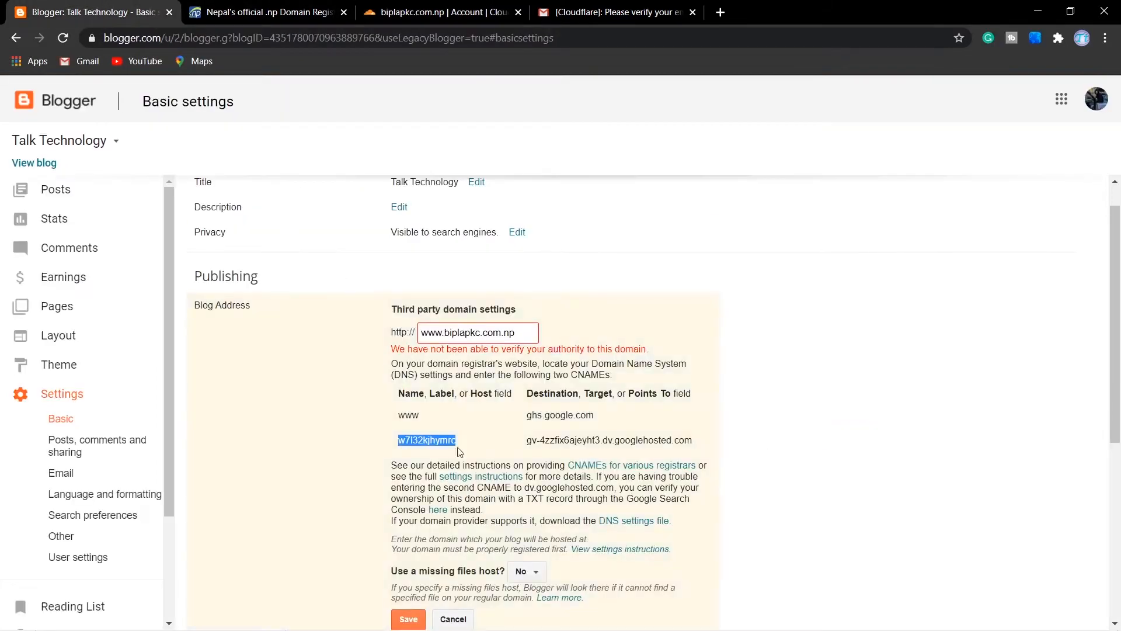
drag(527, 440, 703, 438)
key(ctrl+c)
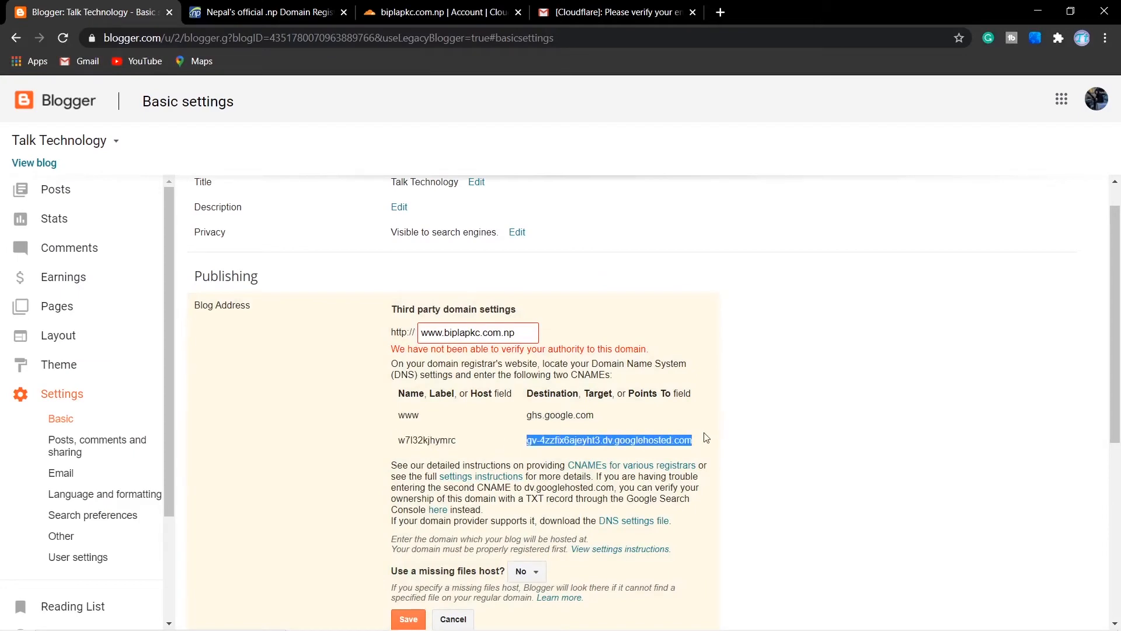
click(284, 9)
click(417, 15)
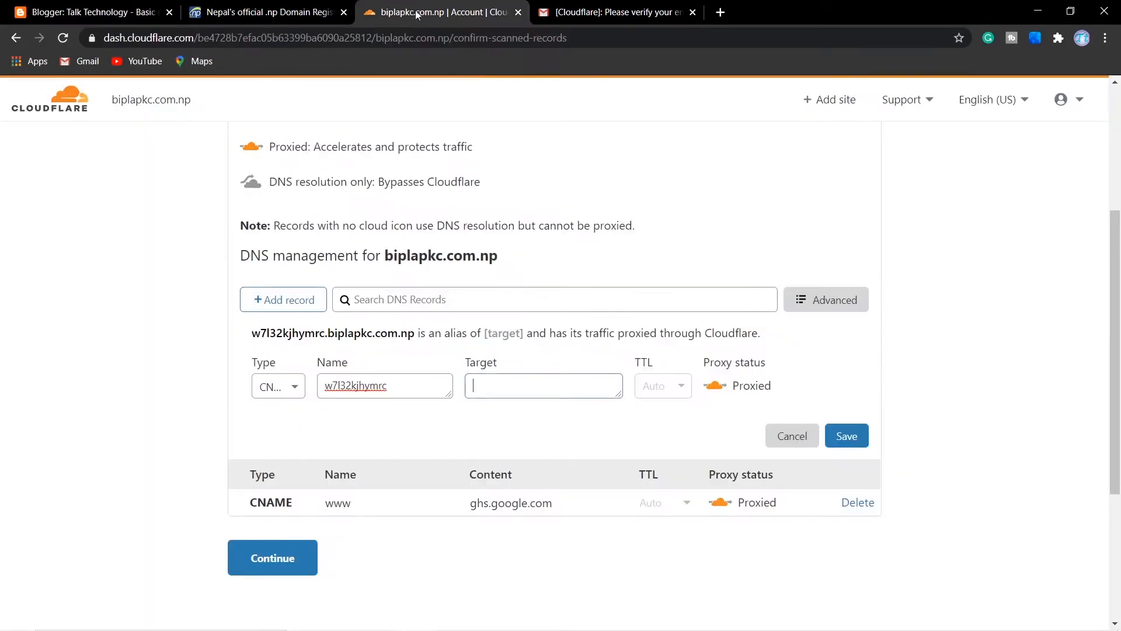
key(ctrl+v)
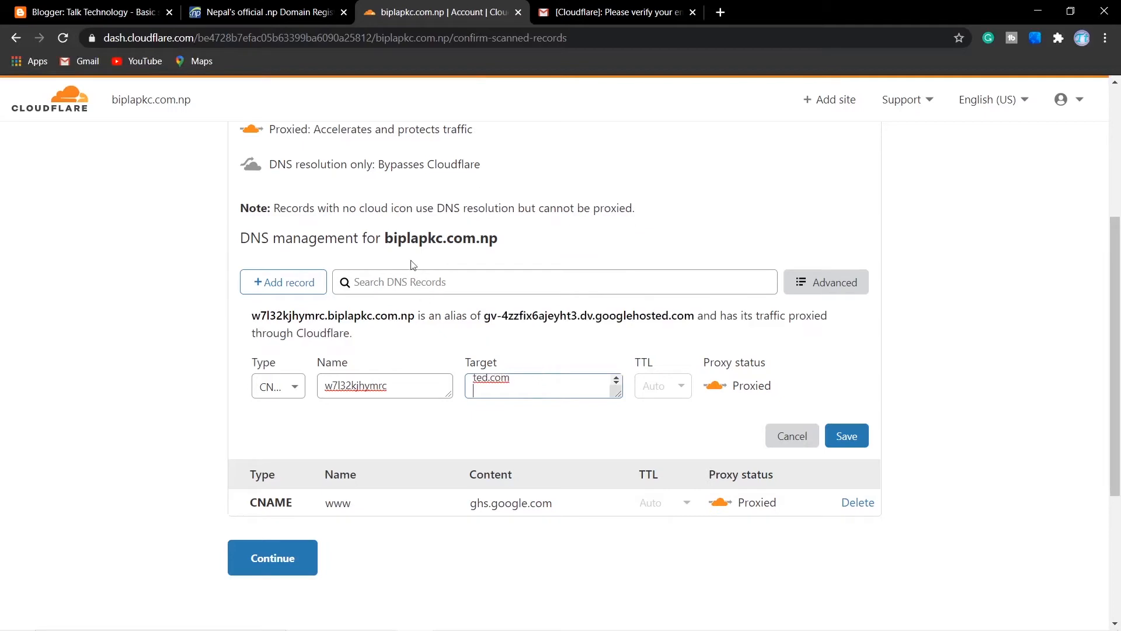
drag(394, 5, 227, 7)
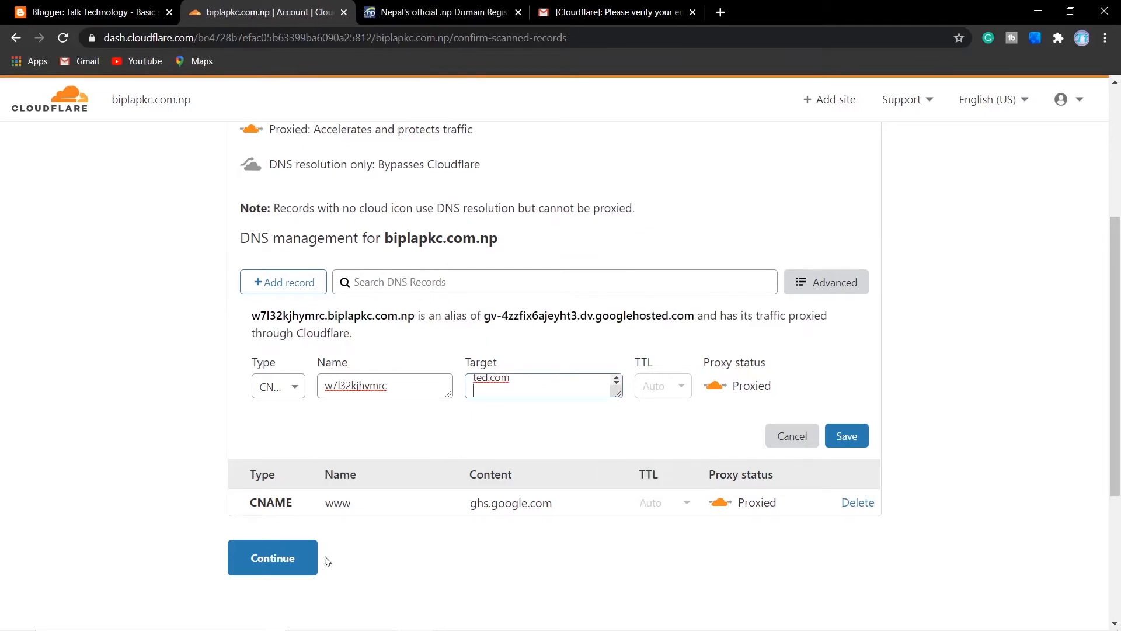
click(844, 439)
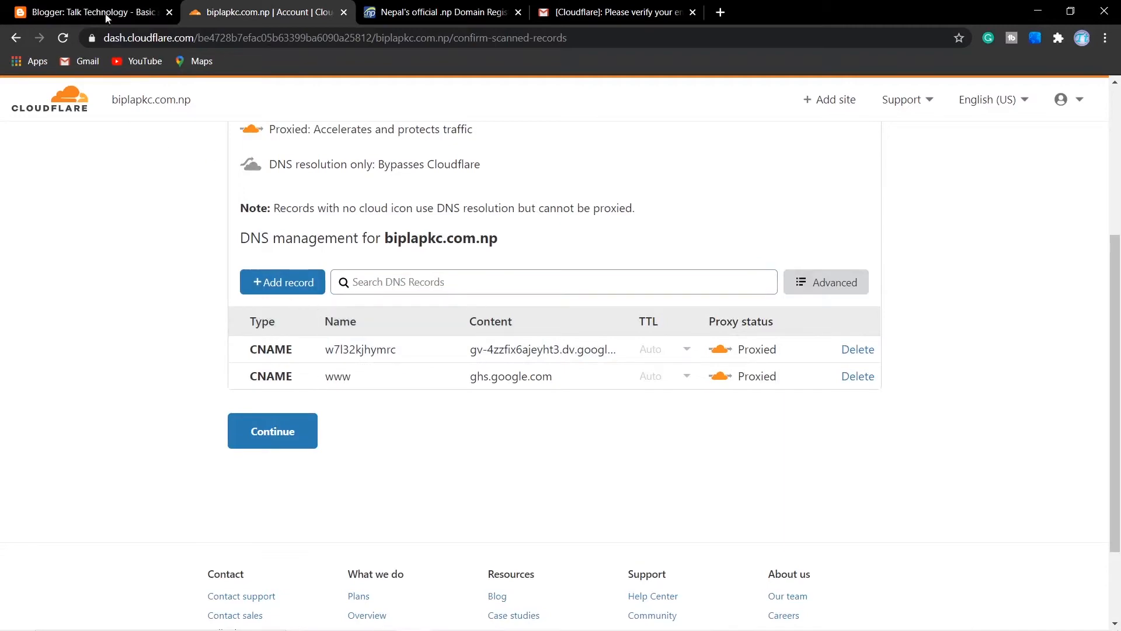
- Open Blogger's custom domain settings instructions in a new tab and find the A-records listed under Step 3
key(ctrl+shift+Tab)
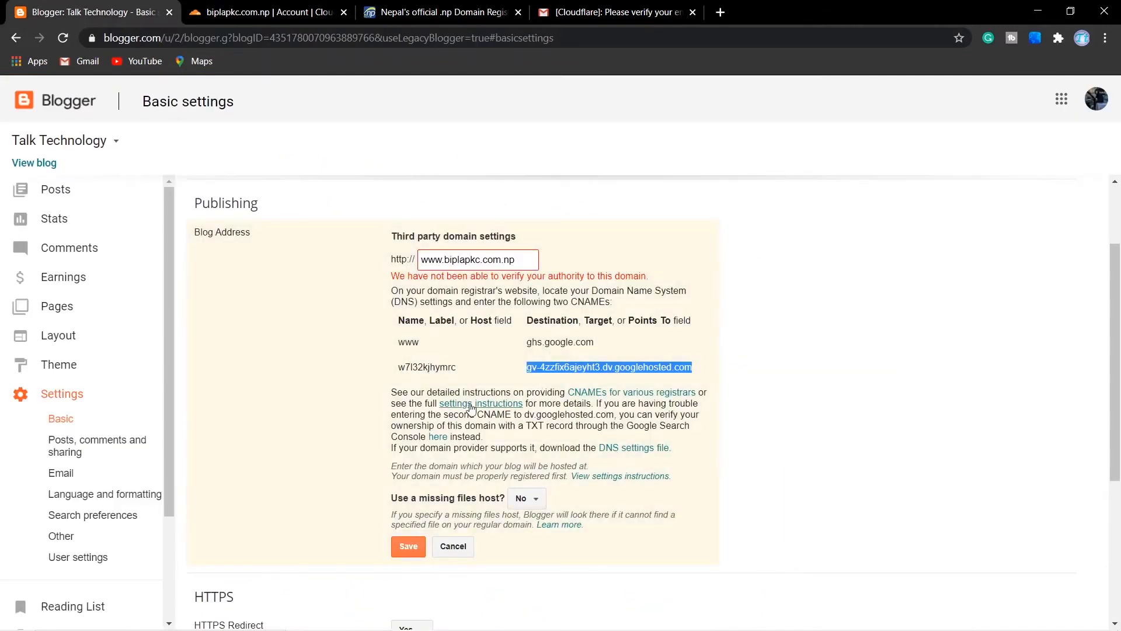
right_click(490, 407)
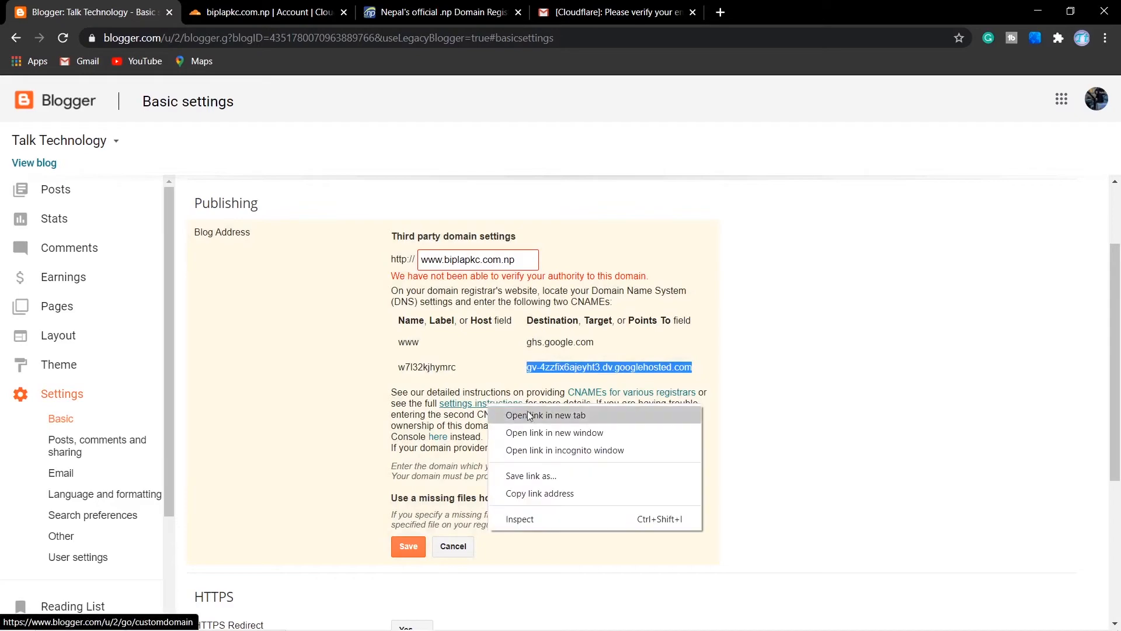
click(517, 415)
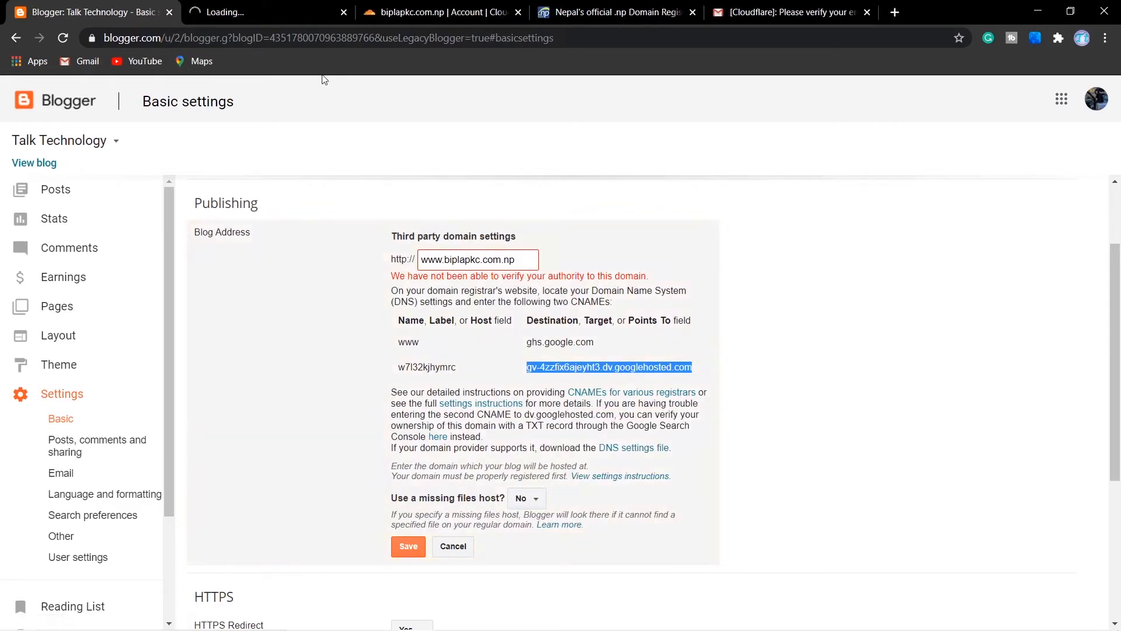
click(245, 9)
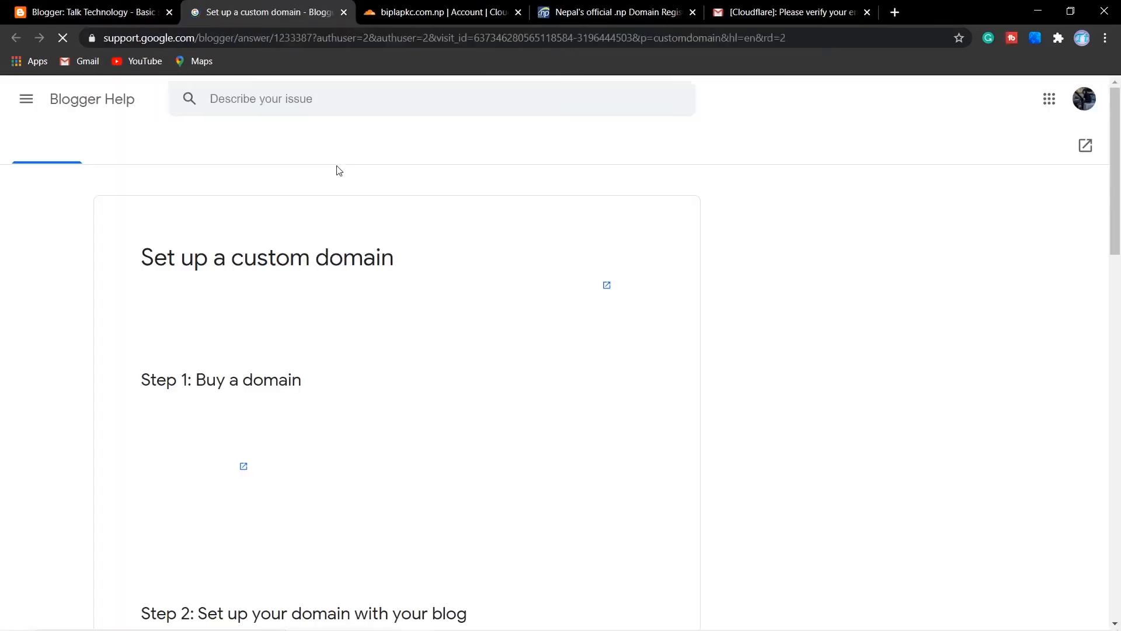
scroll(409, 171, down, 10)
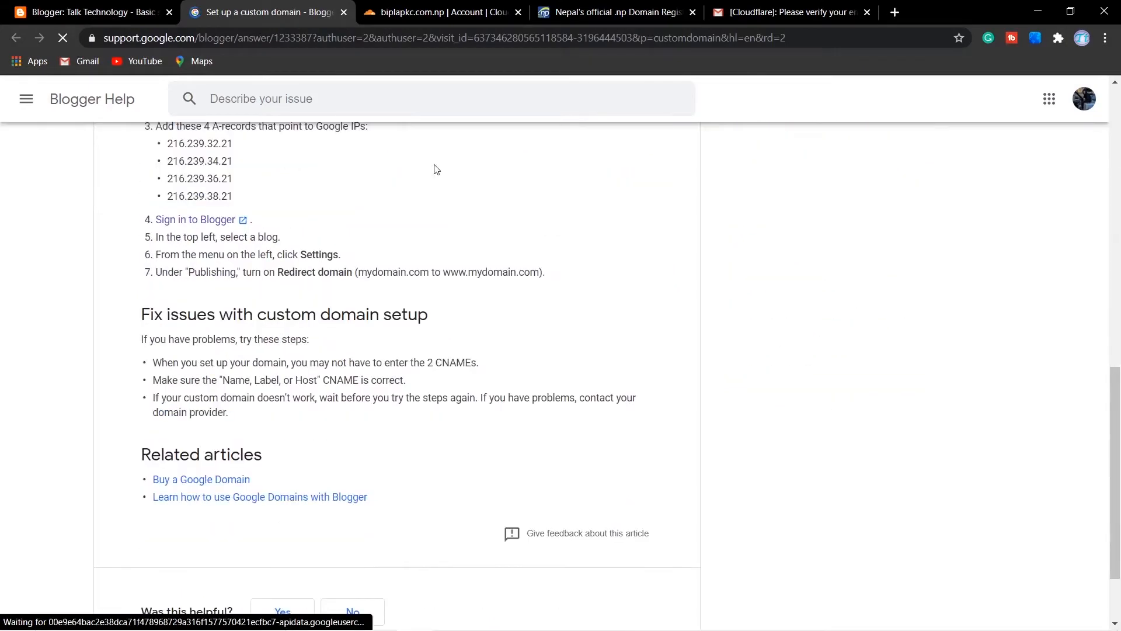
scroll(434, 170, up, 3)
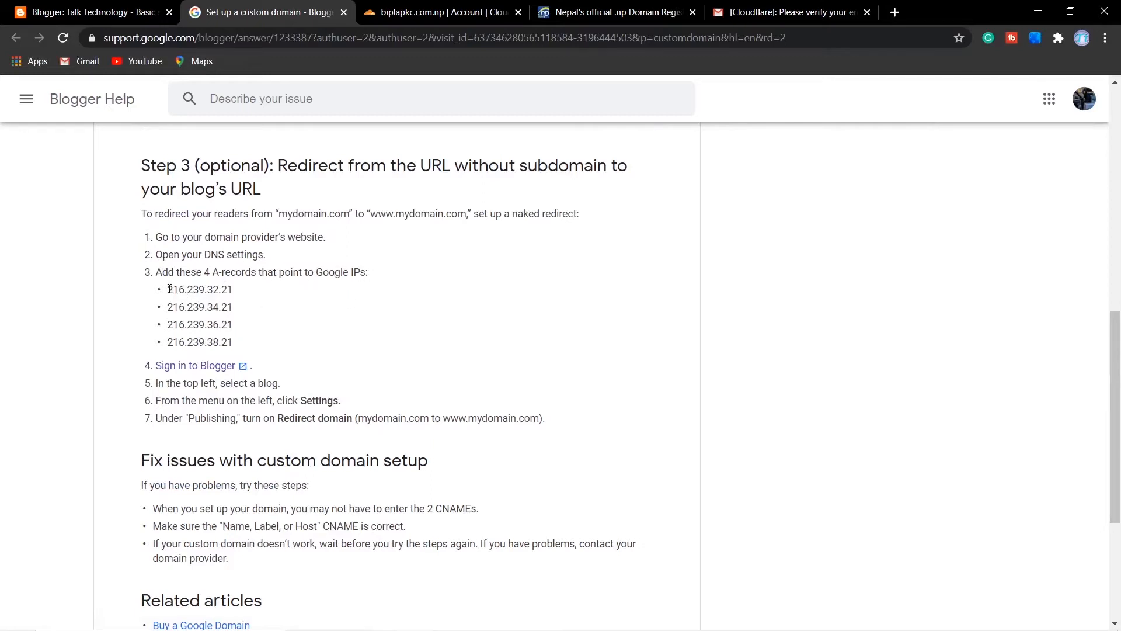
- Copy the first Google IP, 216.239.32.21, from Blogger Help and start a Cloudflare A record named biplapkc.com.np
drag(169, 289, 233, 291)
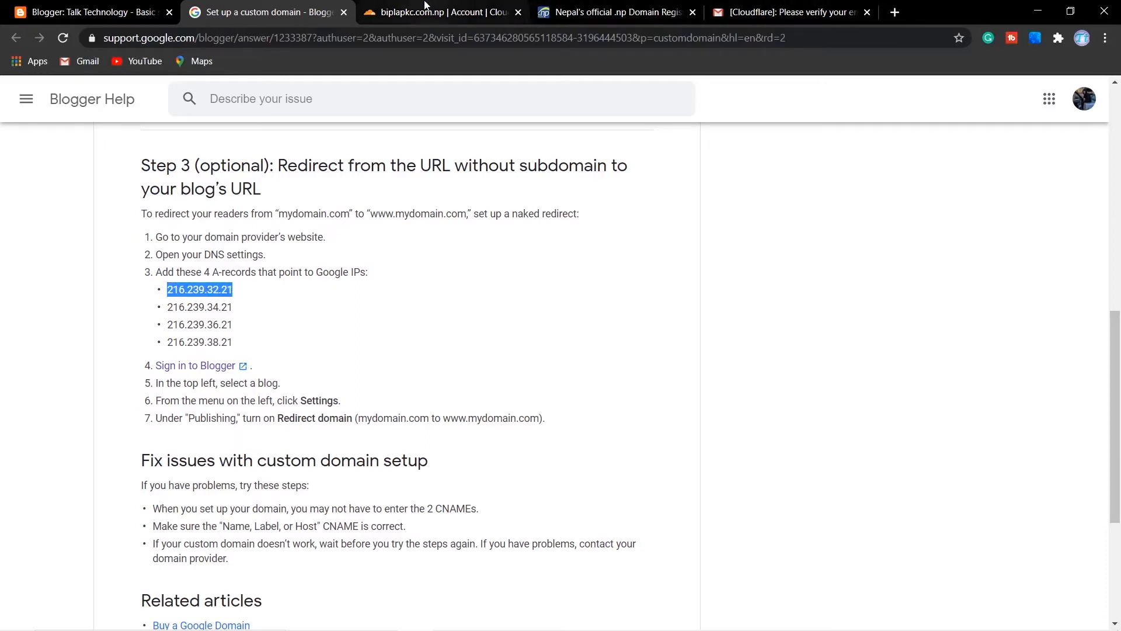
click(445, 13)
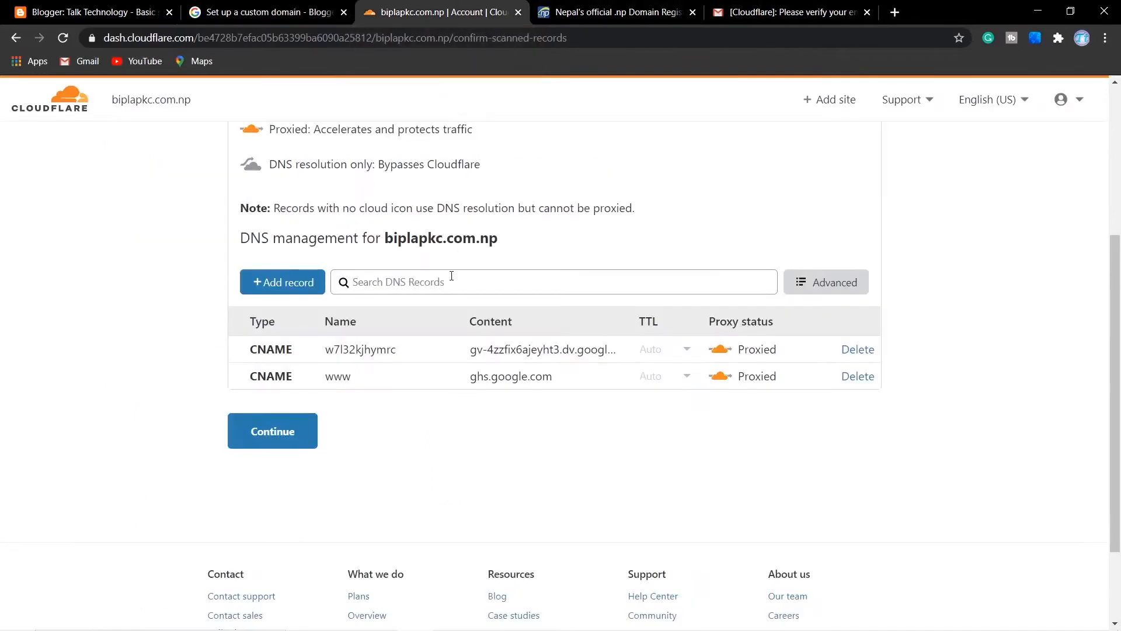
click(300, 283)
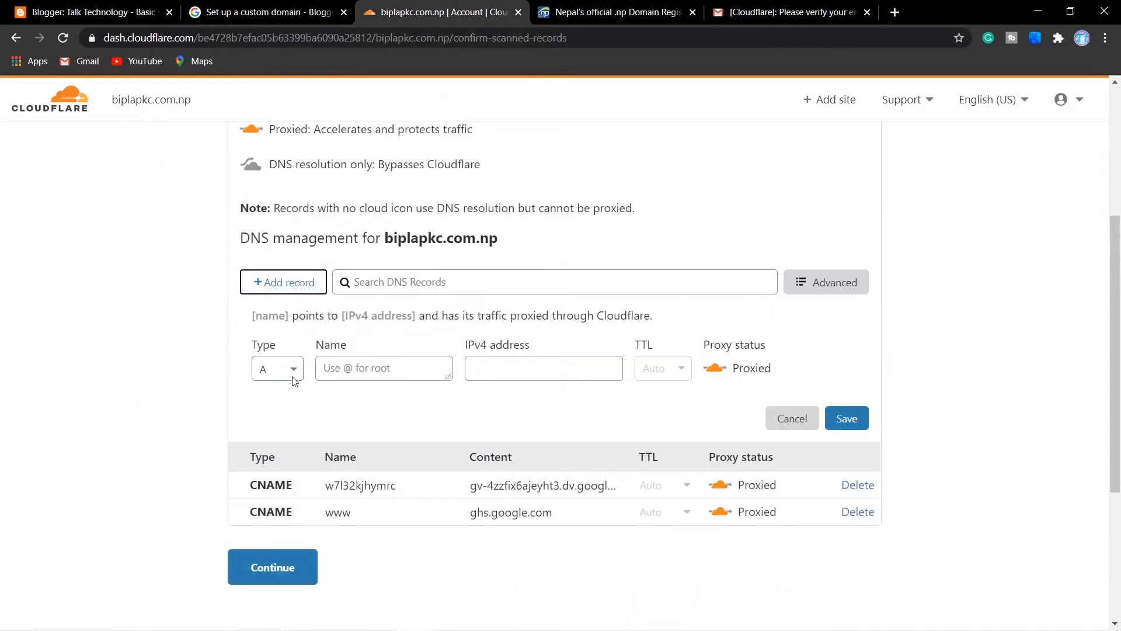
click(367, 365)
drag(386, 238, 538, 241)
key(ctrl+c)
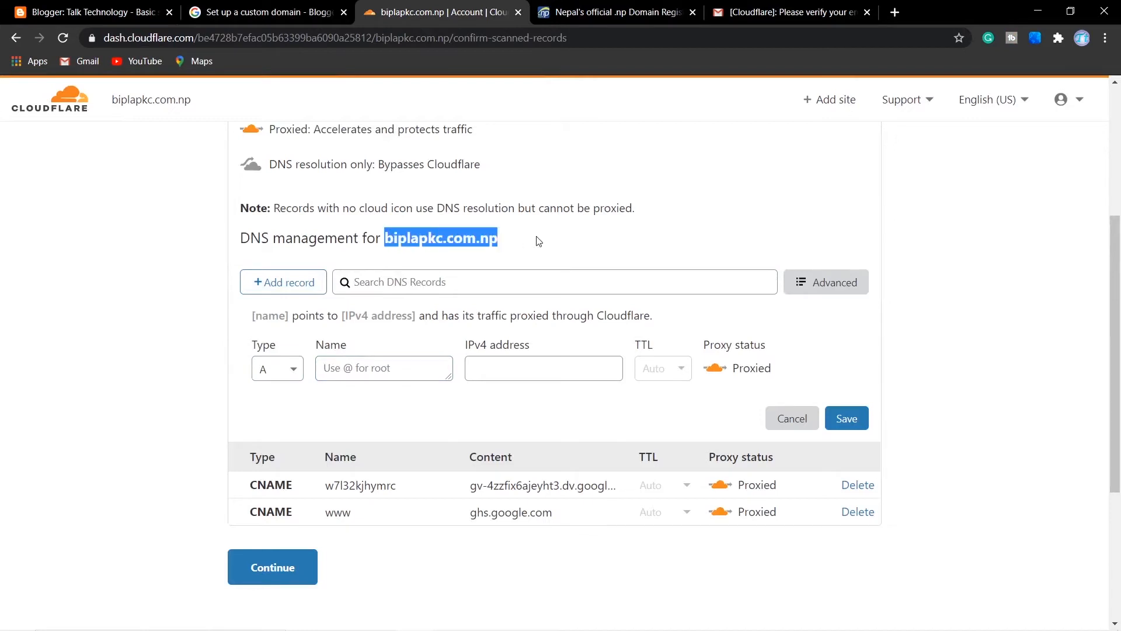
click(411, 367)
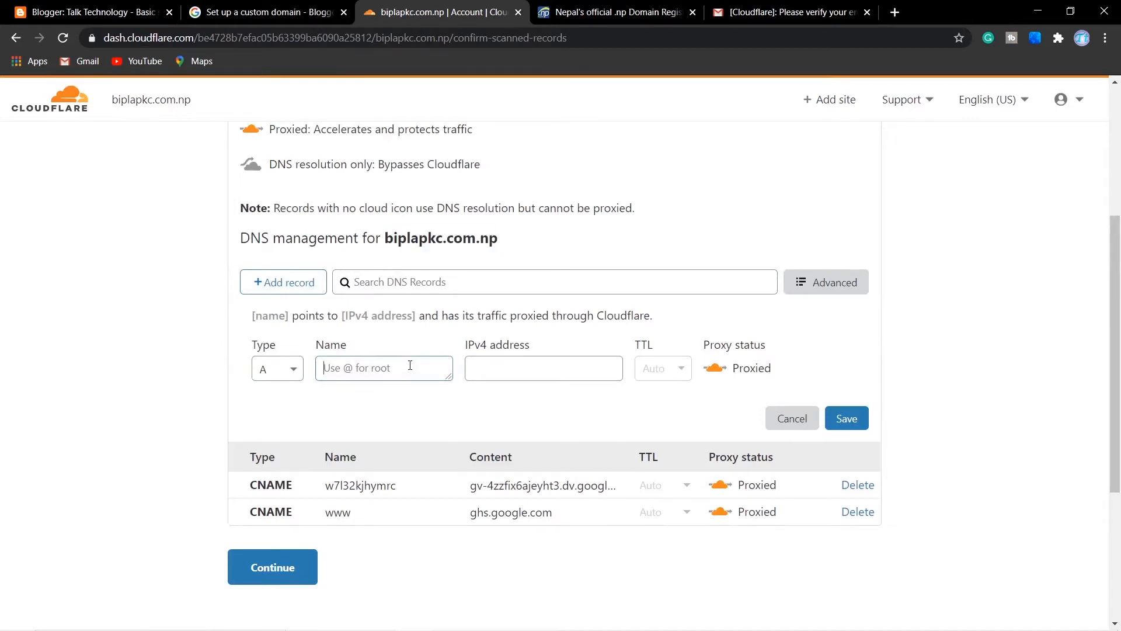
text(v)
key(BackSpace)
key(ctrl+v)
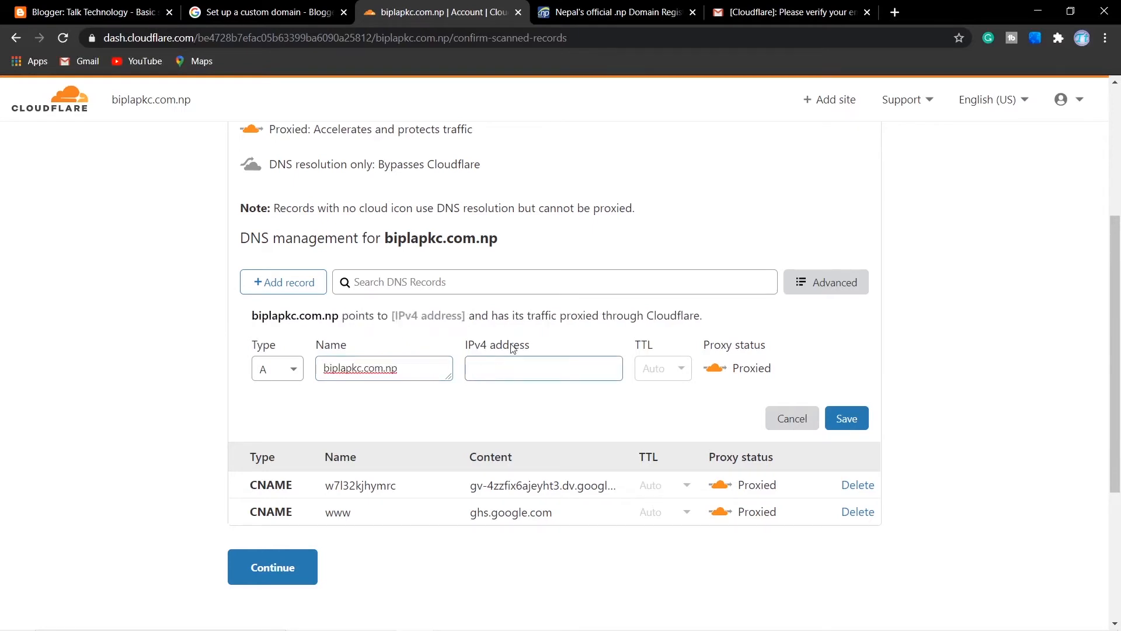
- Set the new A record's IPv4 address to 216.239.32.21 and save the record
key(ctrl+v)
key(ctrl+z)
text(216.239.32.21)
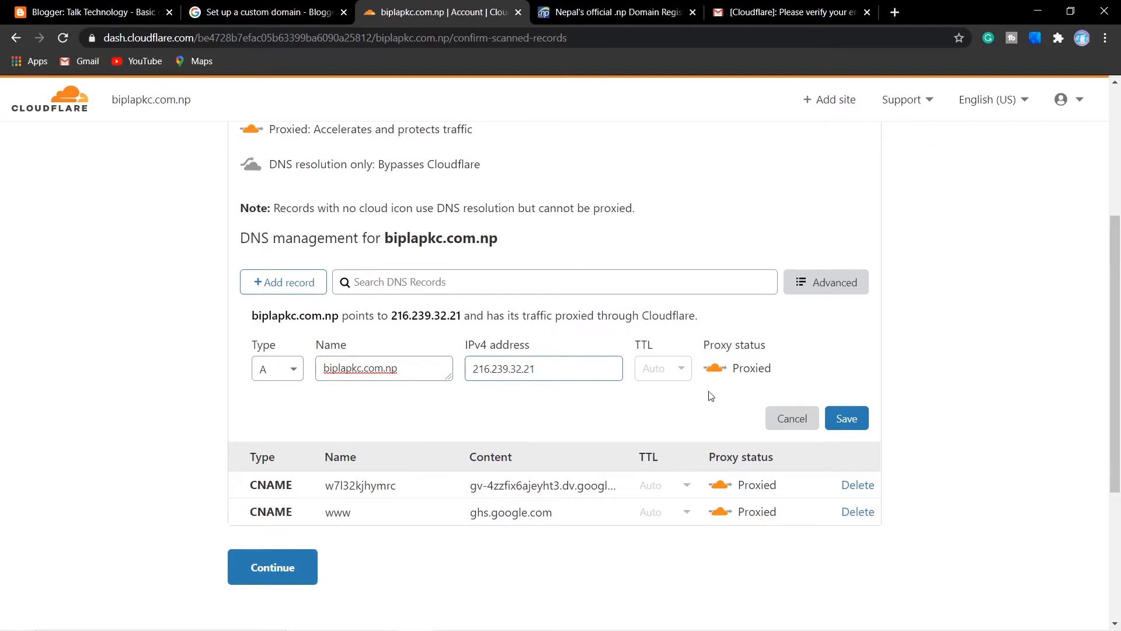
click(844, 417)
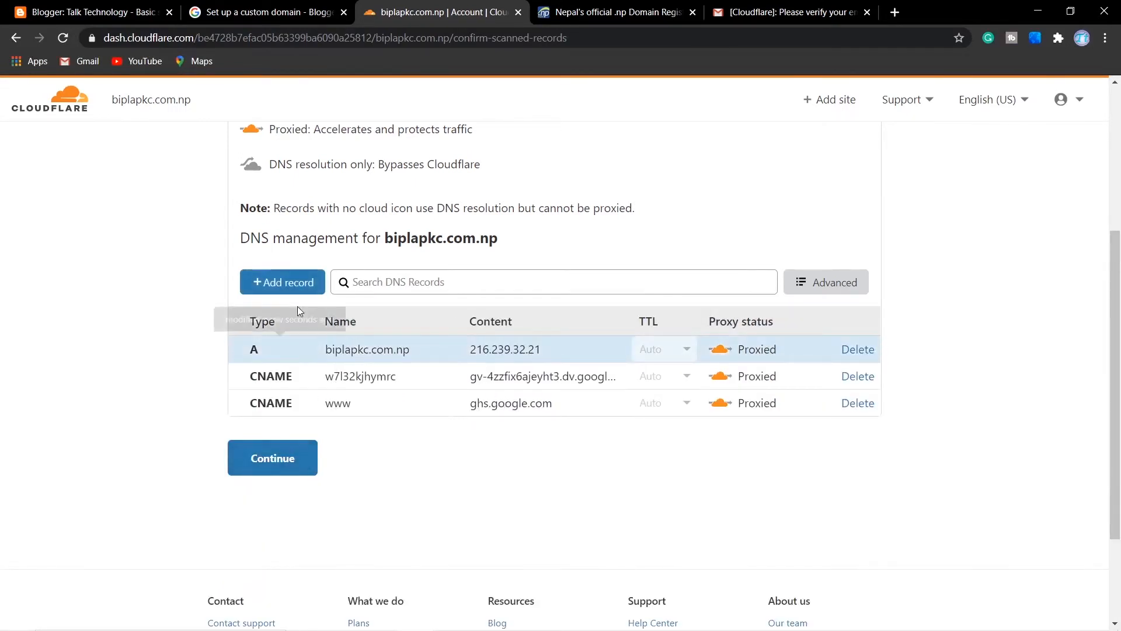
- Copy the second Google IP, 216.239.34.21, from Blogger Help into the IPv4 address of a new Cloudflare A record
click(72, 7)
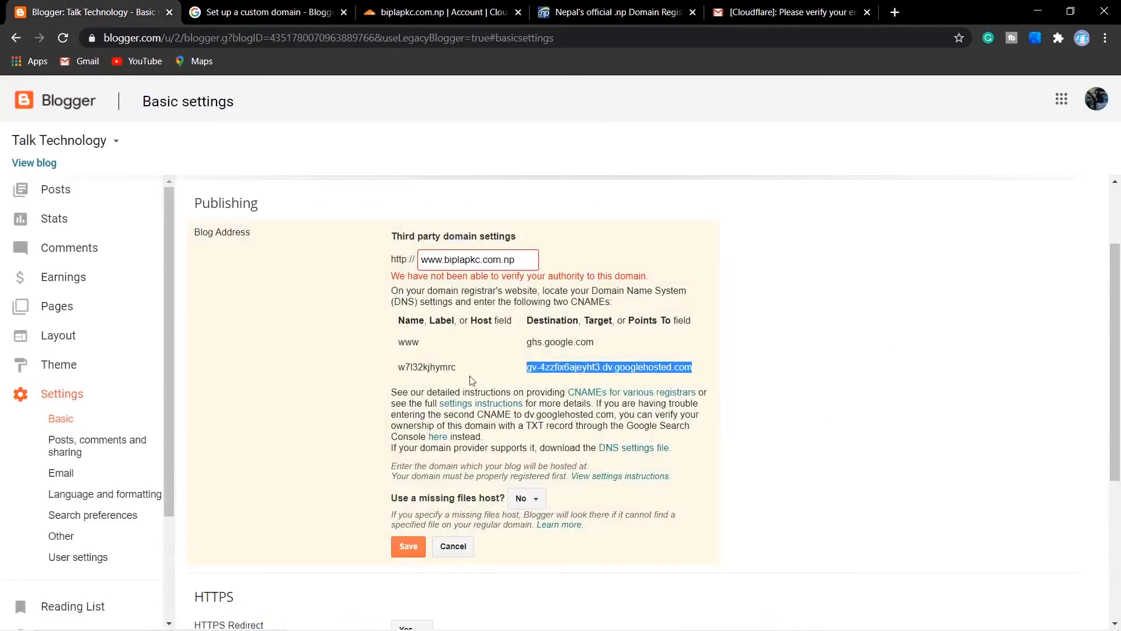
click(237, 12)
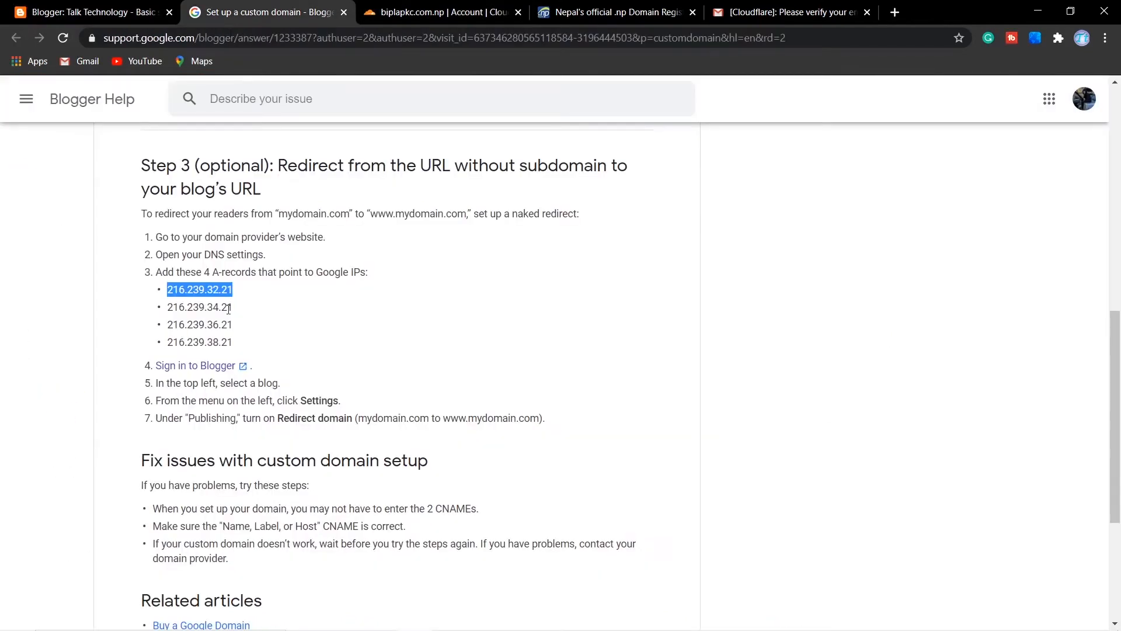
drag(232, 307, 170, 308)
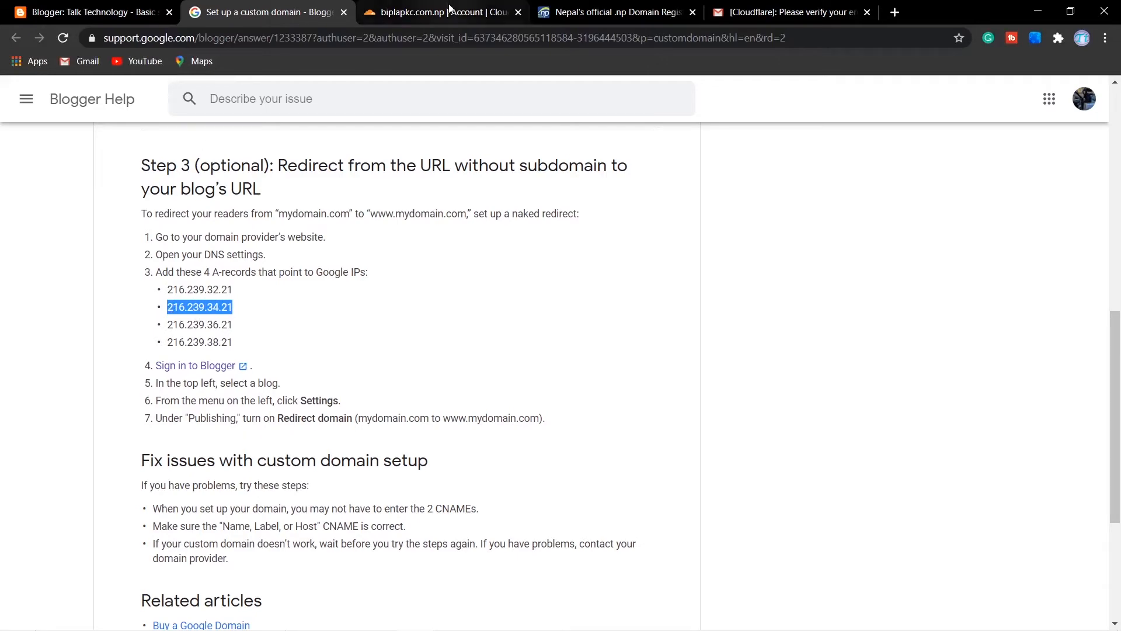
click(400, 7)
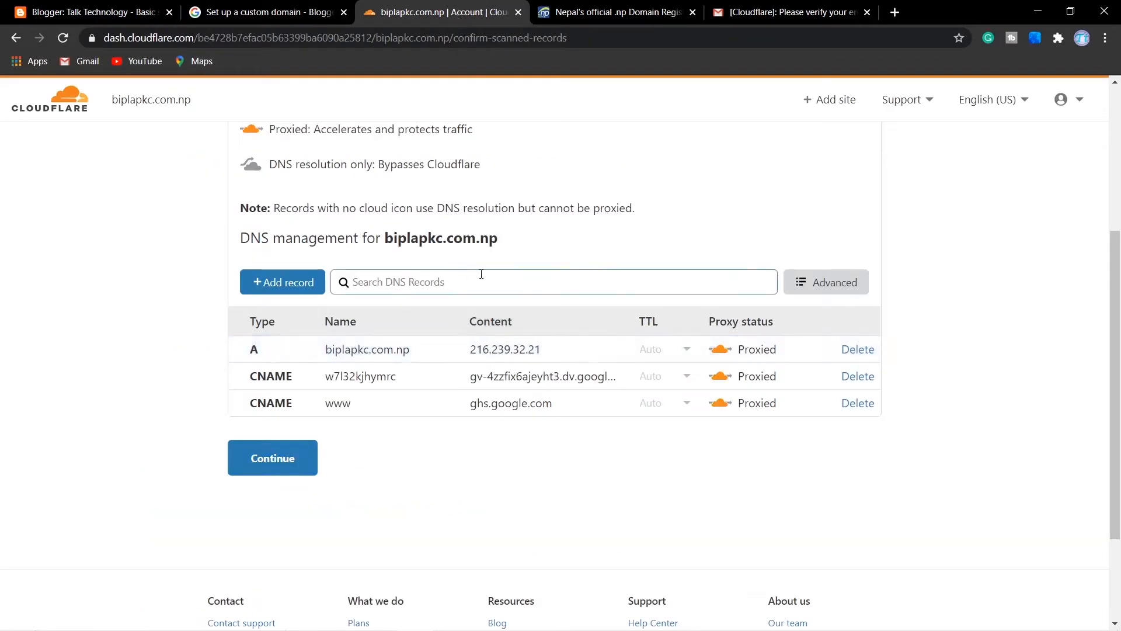
click(282, 283)
click(532, 363)
text(216.239.34.21)
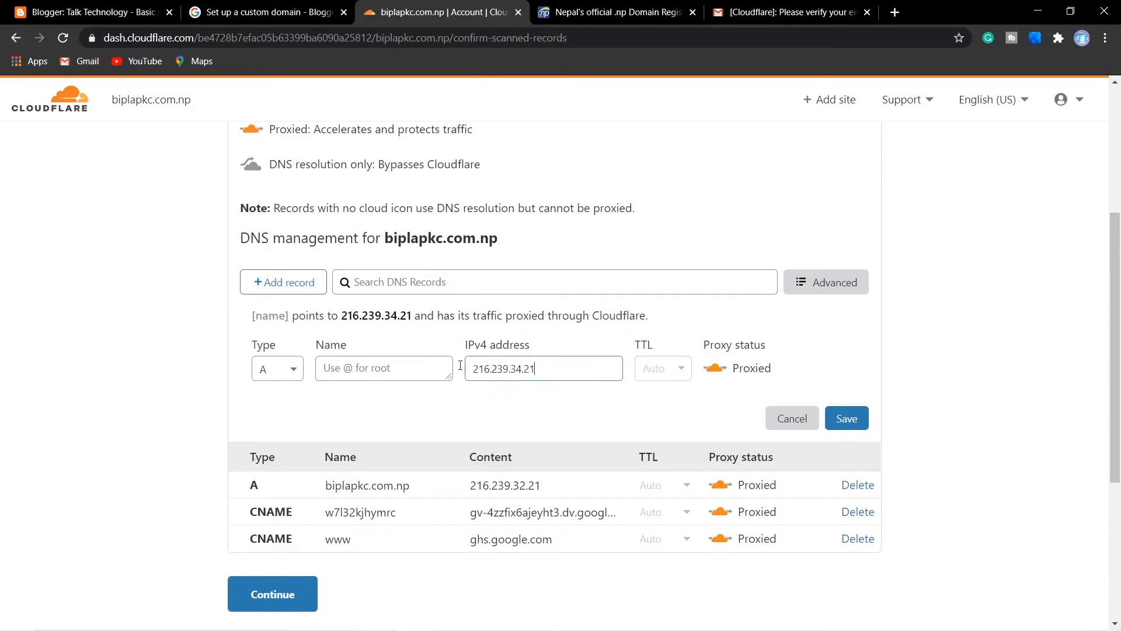
- Copy the domain biplapkc.com.np from the DNS management heading into the second A record's name and save the record
click(360, 365)
drag(498, 238, 386, 236)
key(ctrl+c)
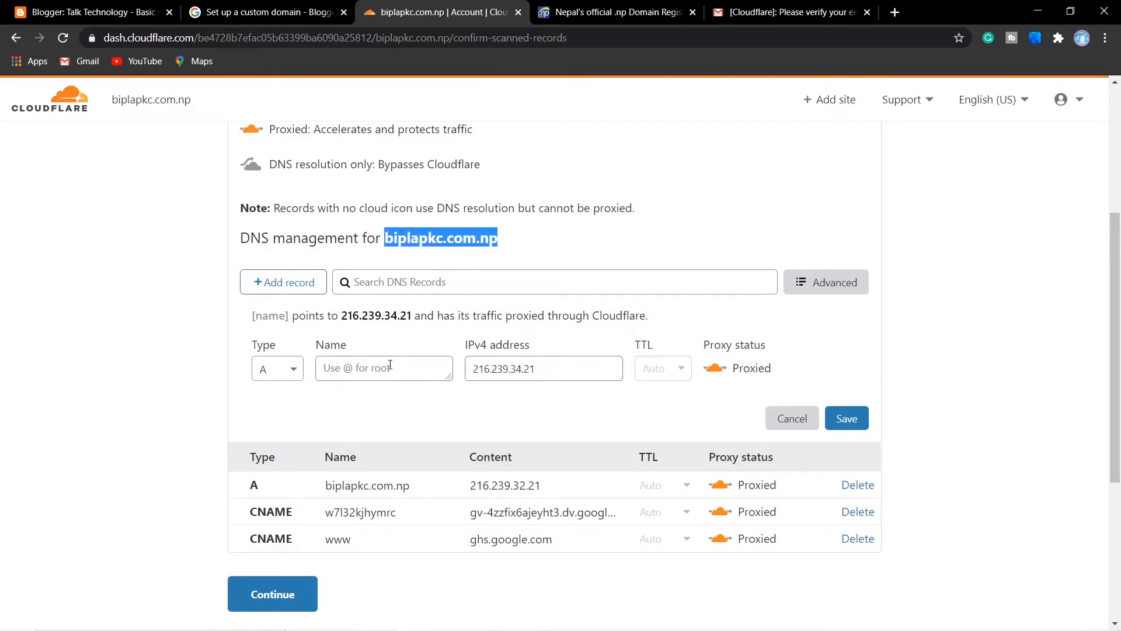
click(390, 366)
key(ctrl+v)
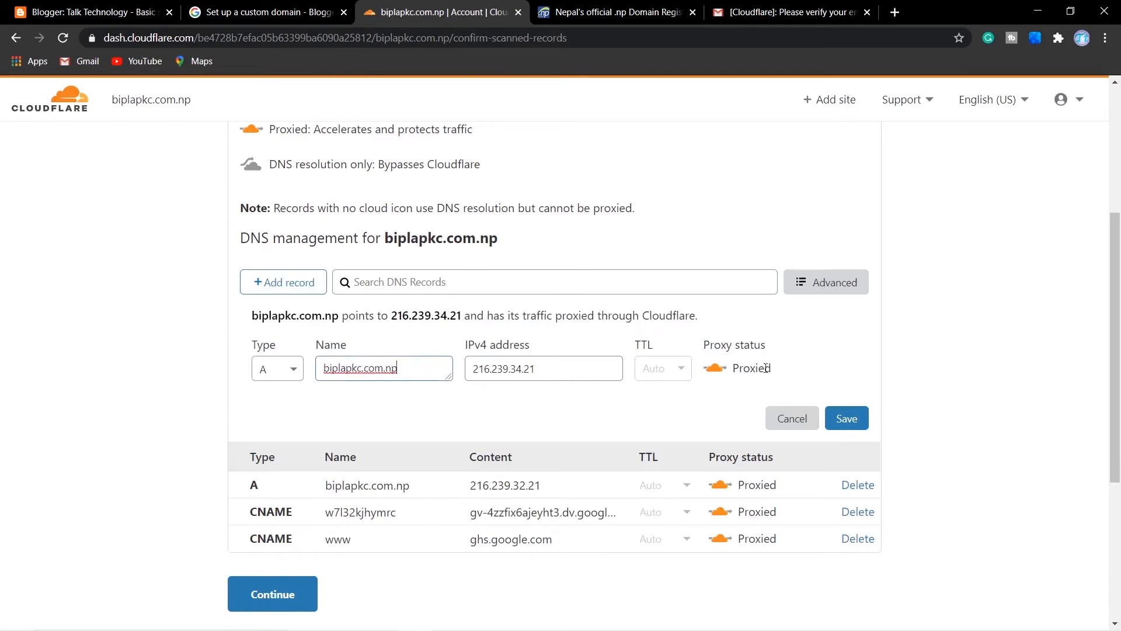
click(843, 417)
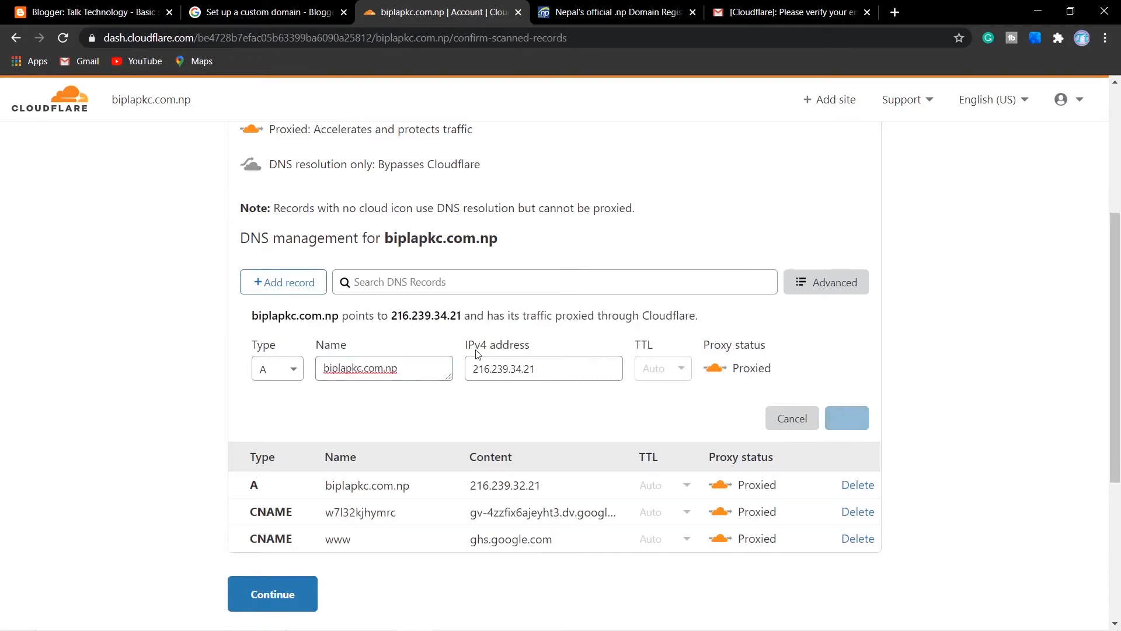
- Add a third Cloudflare A record named biplapkc.com.np using the IP 216.239.36.21 copied from Blogger Help, and save it
click(282, 282)
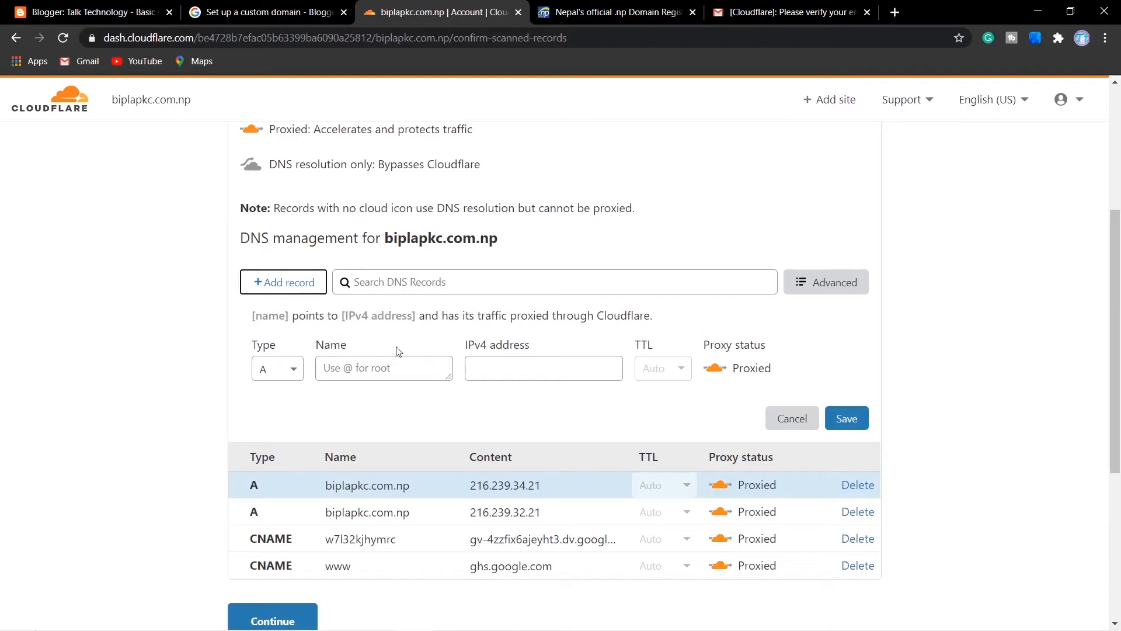
click(402, 369)
key(ctrl+v)
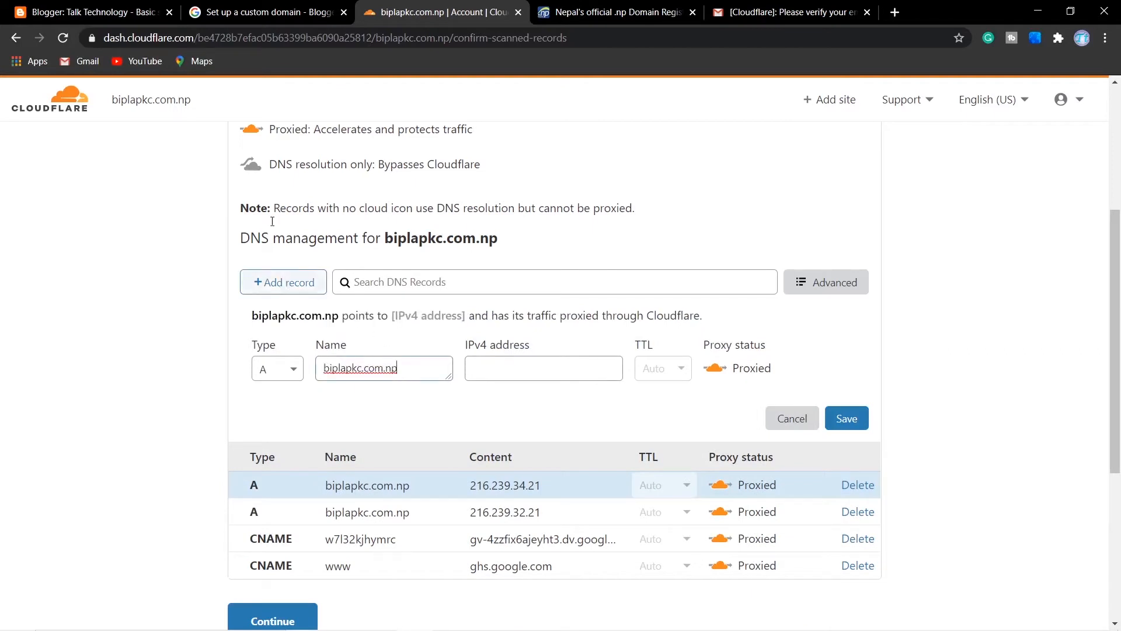
click(217, 7)
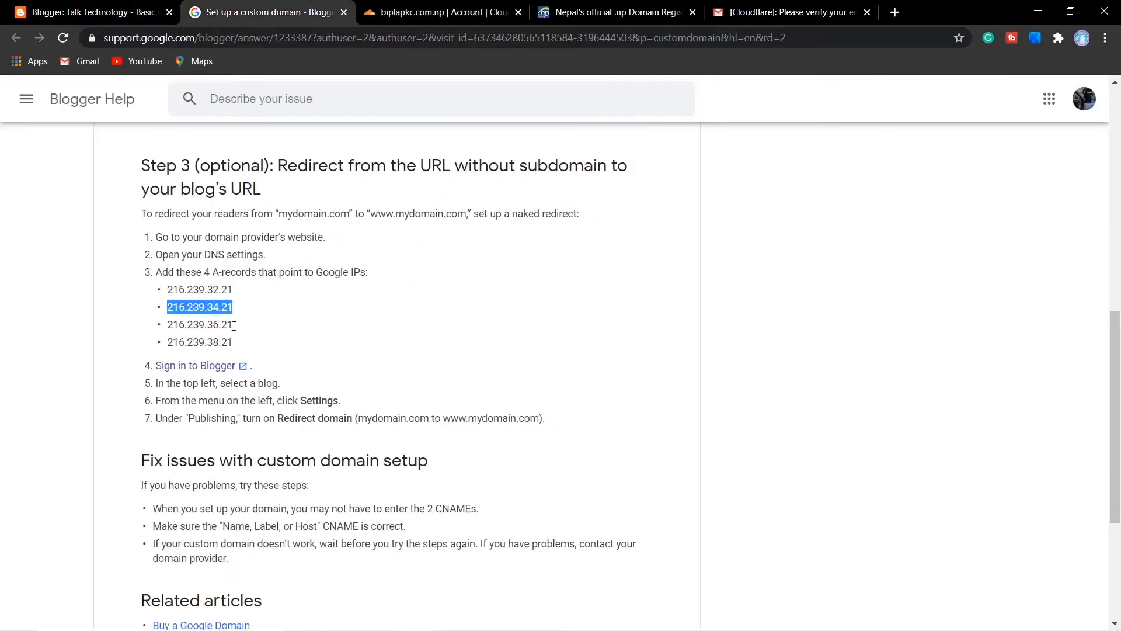
drag(234, 326, 166, 325)
key(ctrl+c)
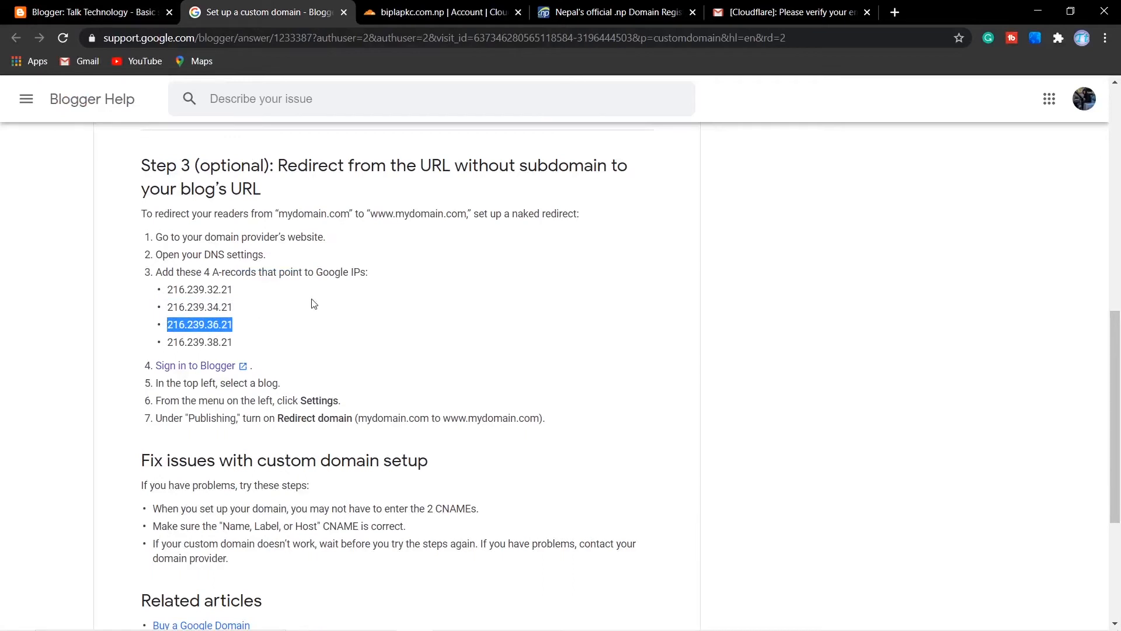
click(444, 12)
click(489, 370)
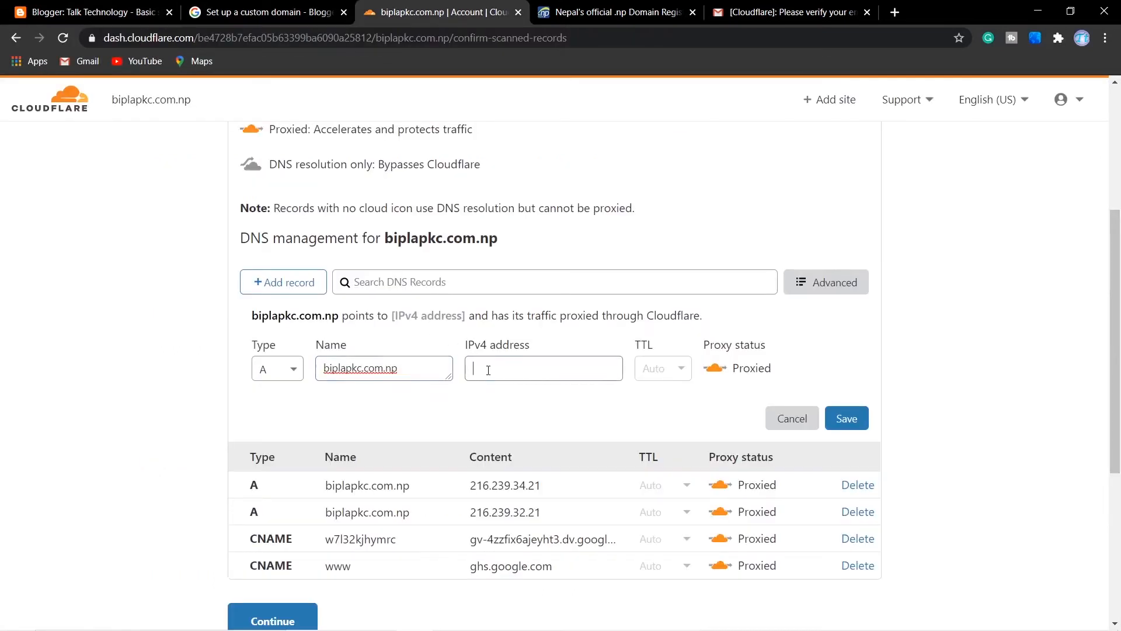
key(ctrl+v)
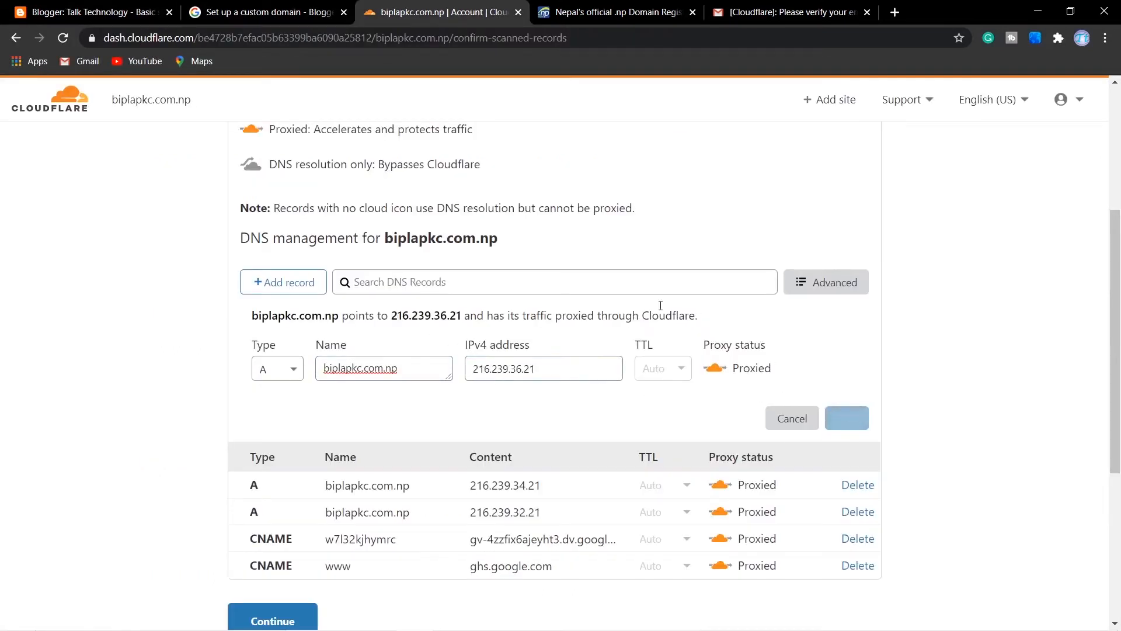
- Copy the fourth Google IP, 216.239.38.21, from Blogger Help into the IPv4 address of a new Cloudflare A record
click(268, 12)
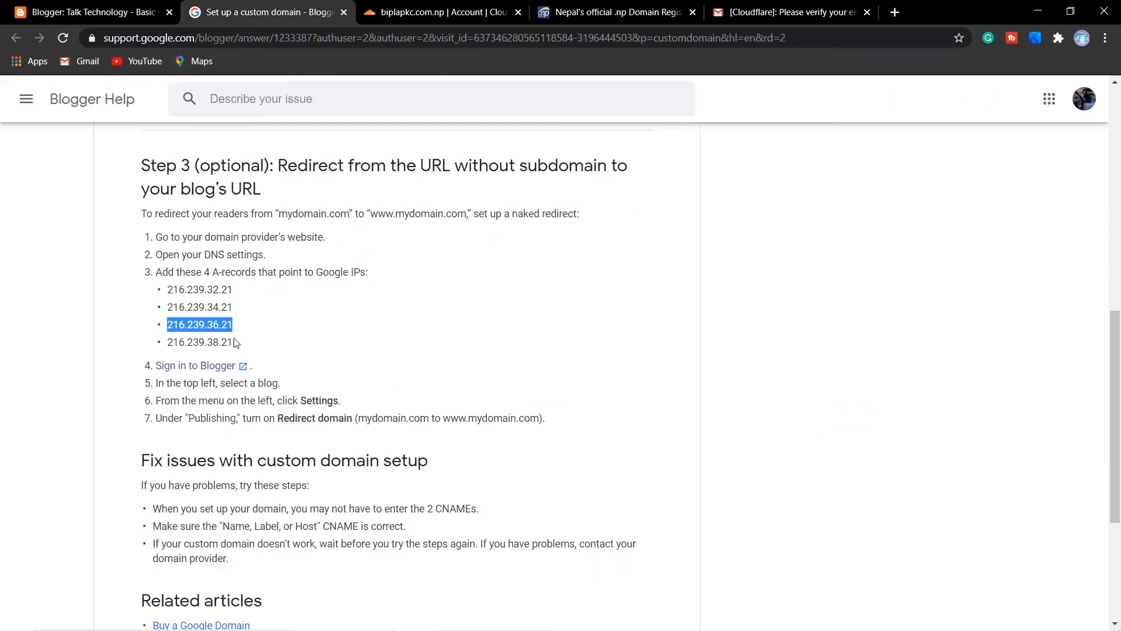
drag(235, 342, 168, 347)
key(ctrl+c)
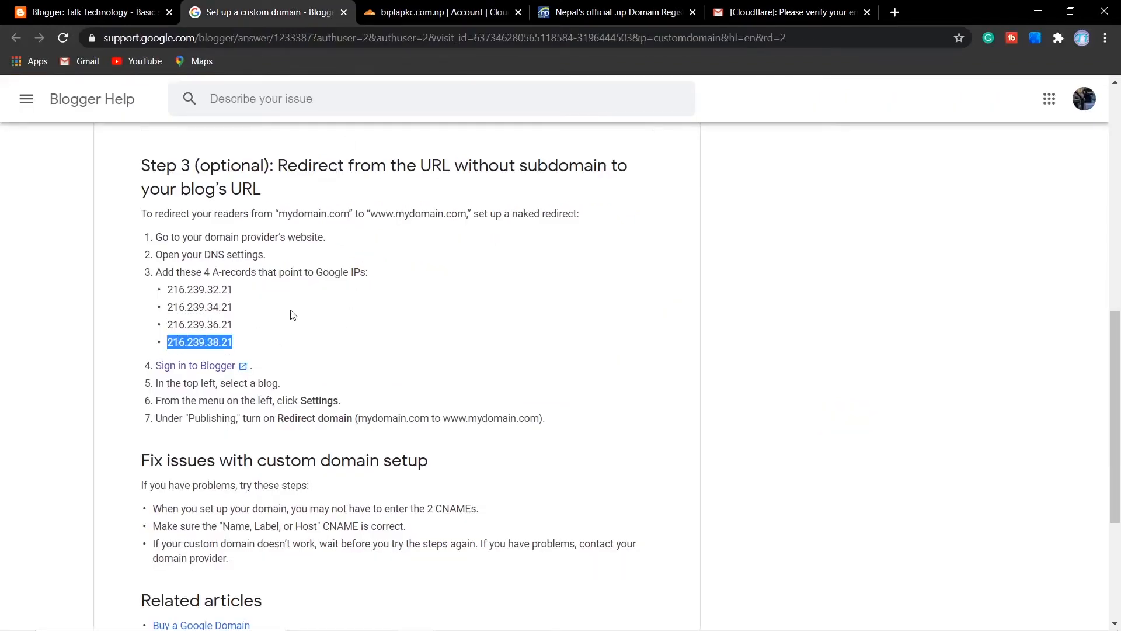
click(393, 8)
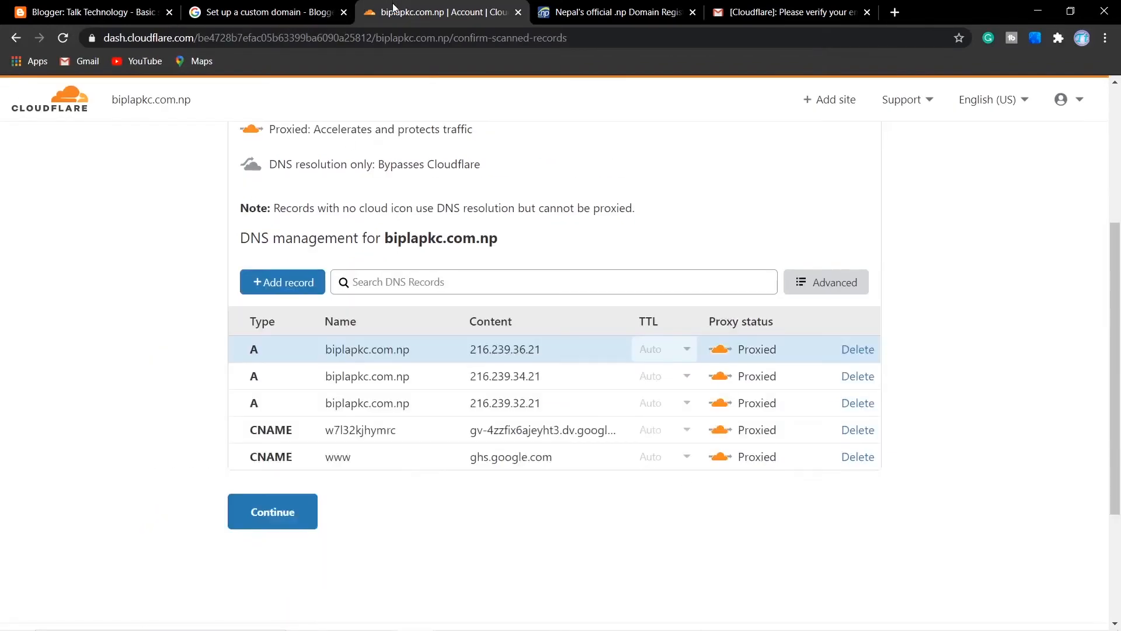
click(292, 283)
click(531, 366)
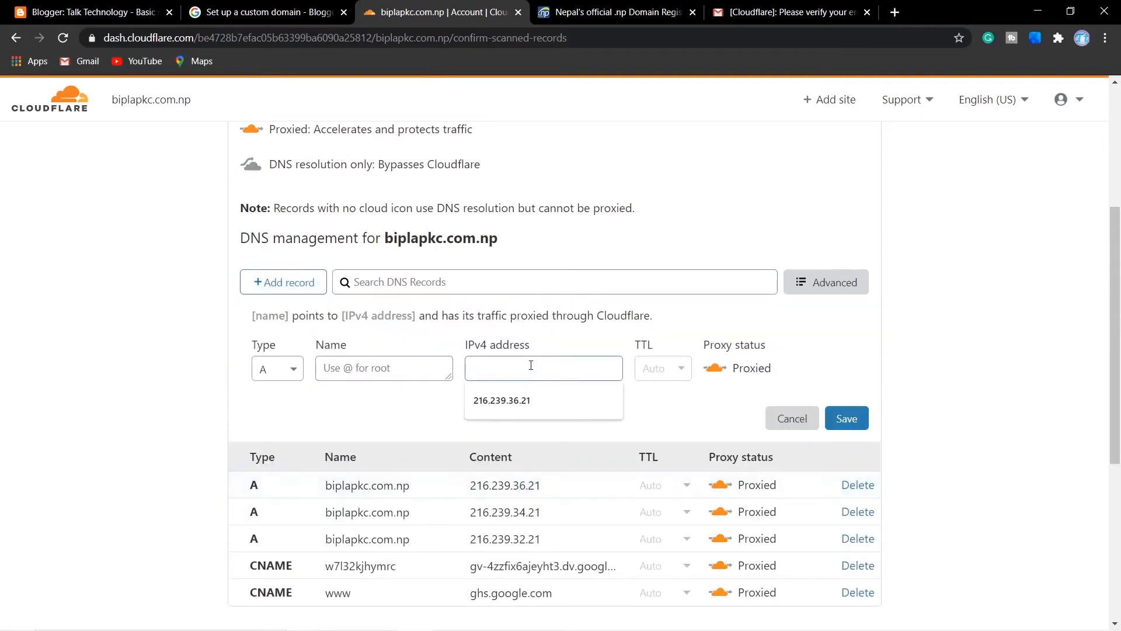
key(ctrl+v)
- Copy biplapkc.com.np from the DNS management heading into the fourth A record's name and save the record
click(392, 370)
drag(497, 240, 395, 244)
key(ctrl+c)
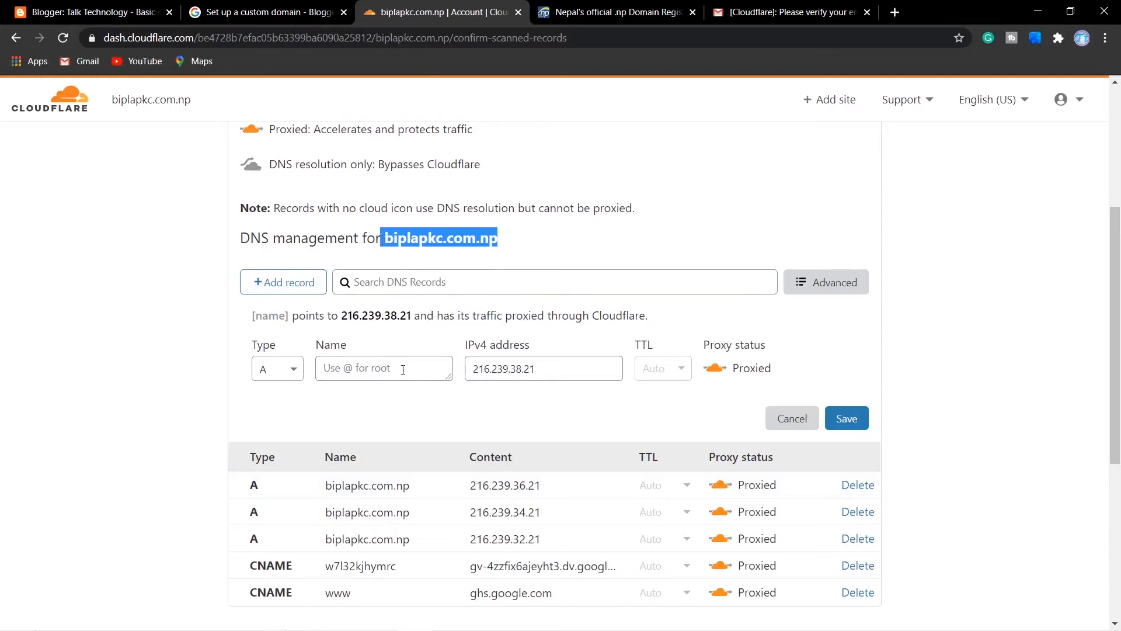
click(403, 371)
key(ctrl+v)
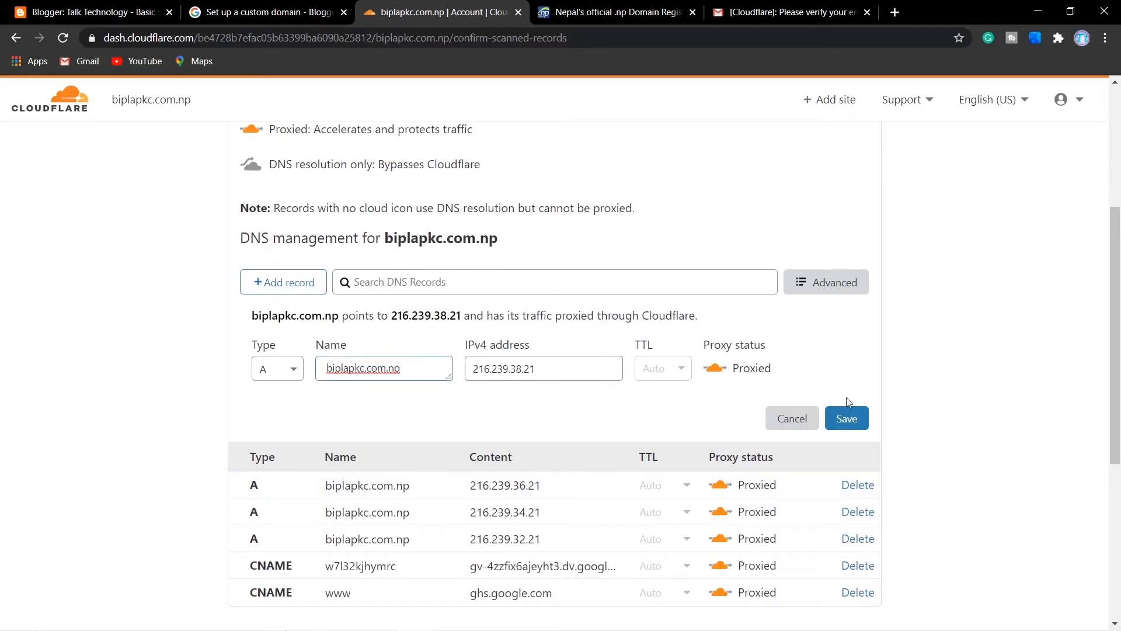
click(836, 416)
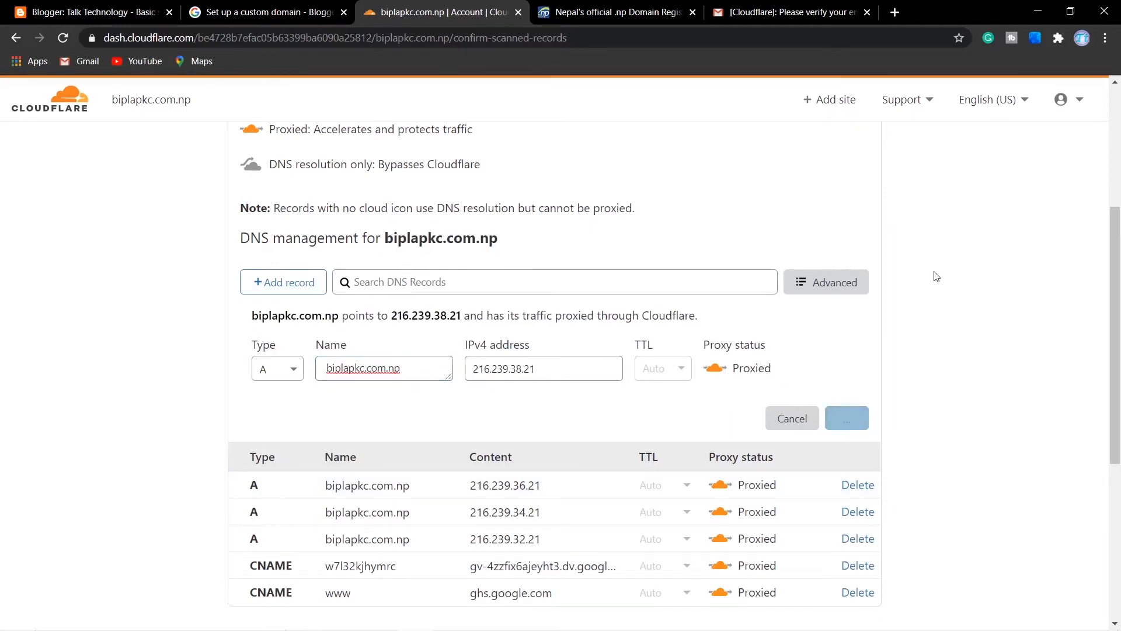
- Continue past the DNS records and choose the default nameserver method for moving biplapkc.com.np to Cloudflare
scroll(970, 254, down, 3)
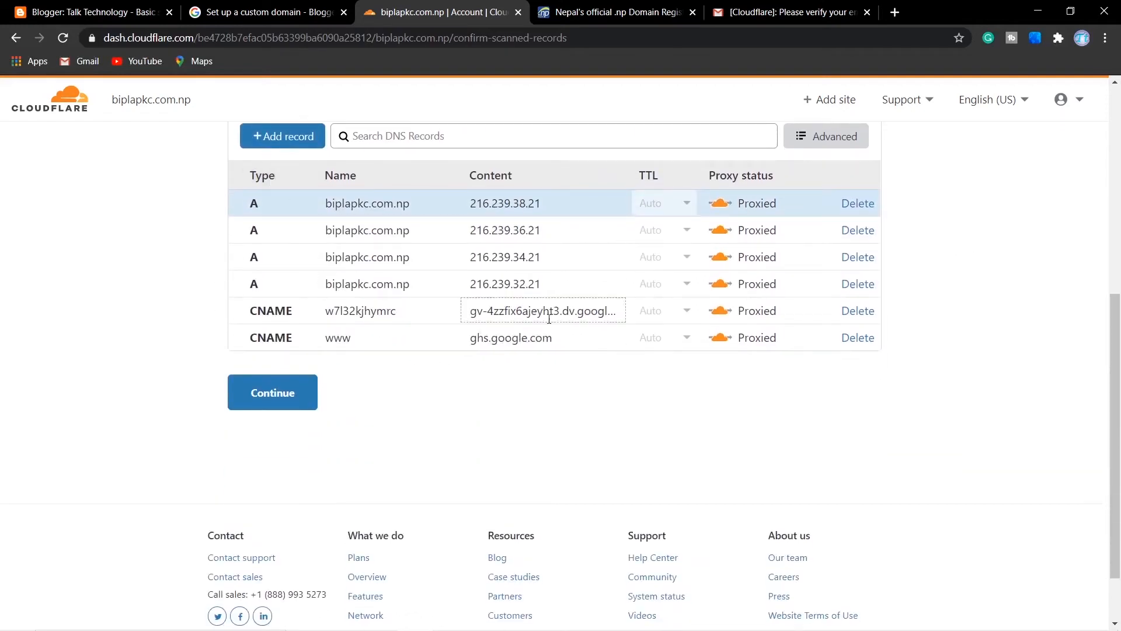
click(278, 409)
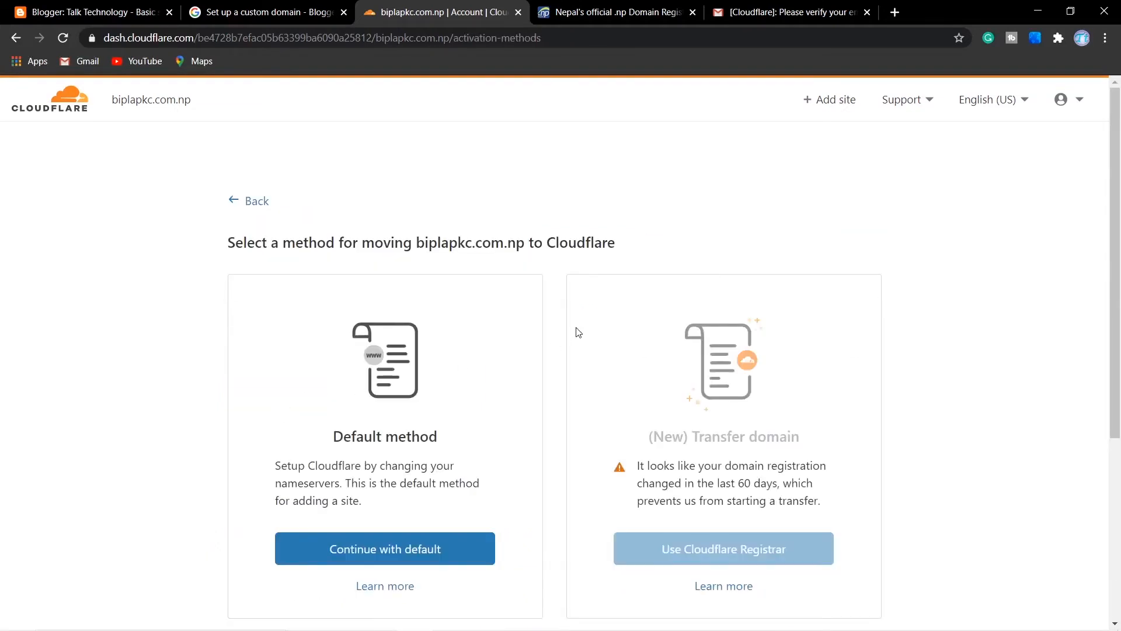
scroll(577, 332, down, 3)
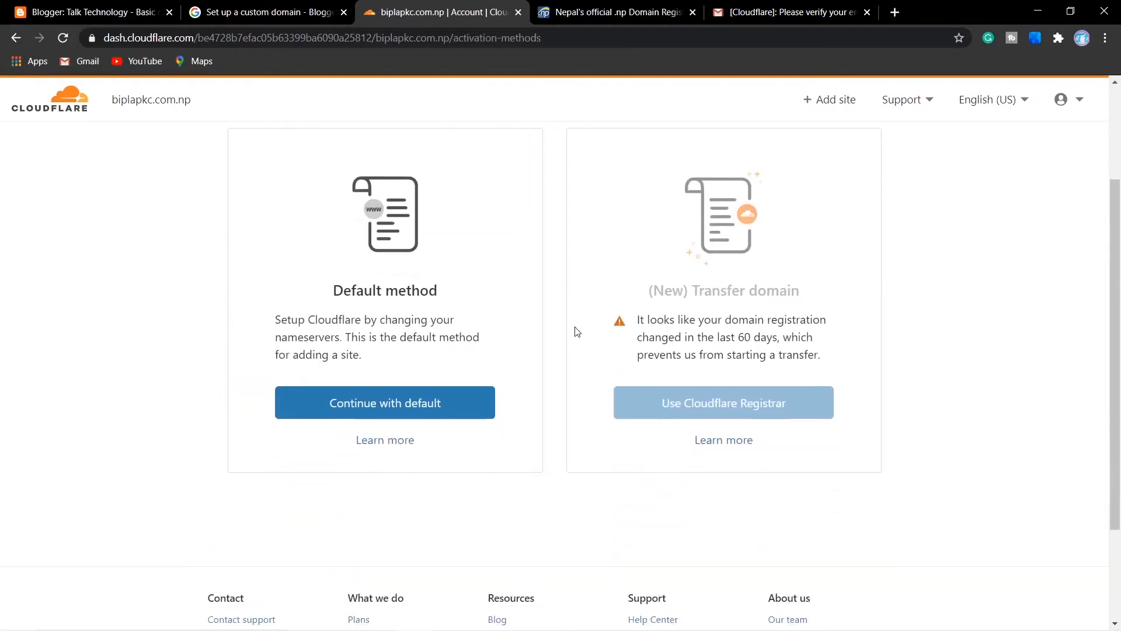
click(395, 413)
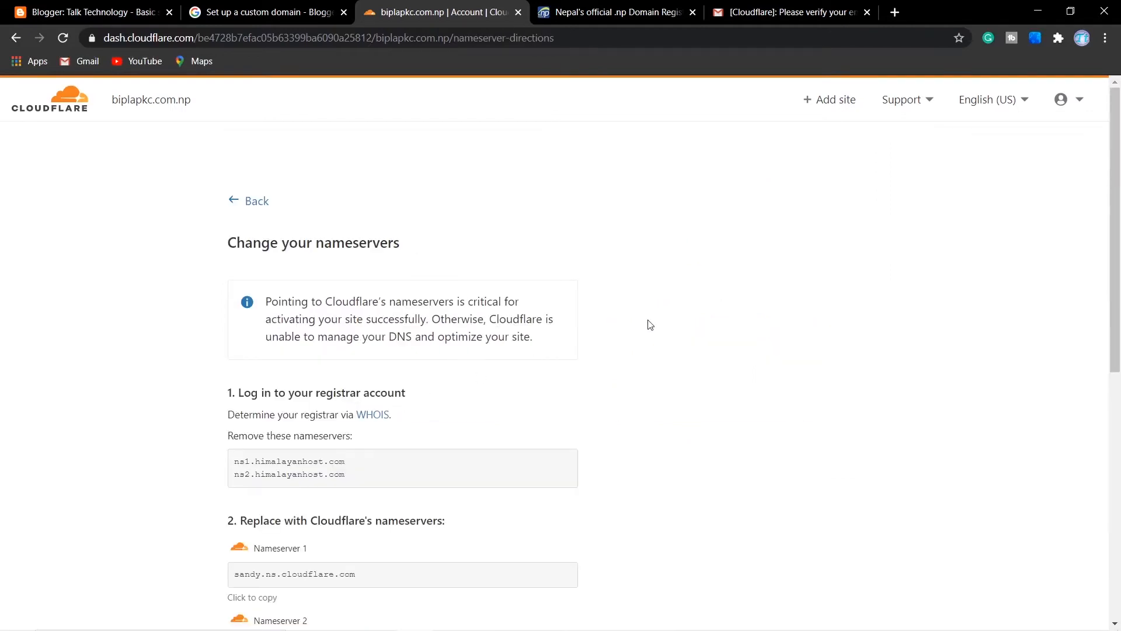
- Switch to the .np domain registrar and open the DNS editor for the active domain biplapkc.com.np
scroll(650, 325, down, 1)
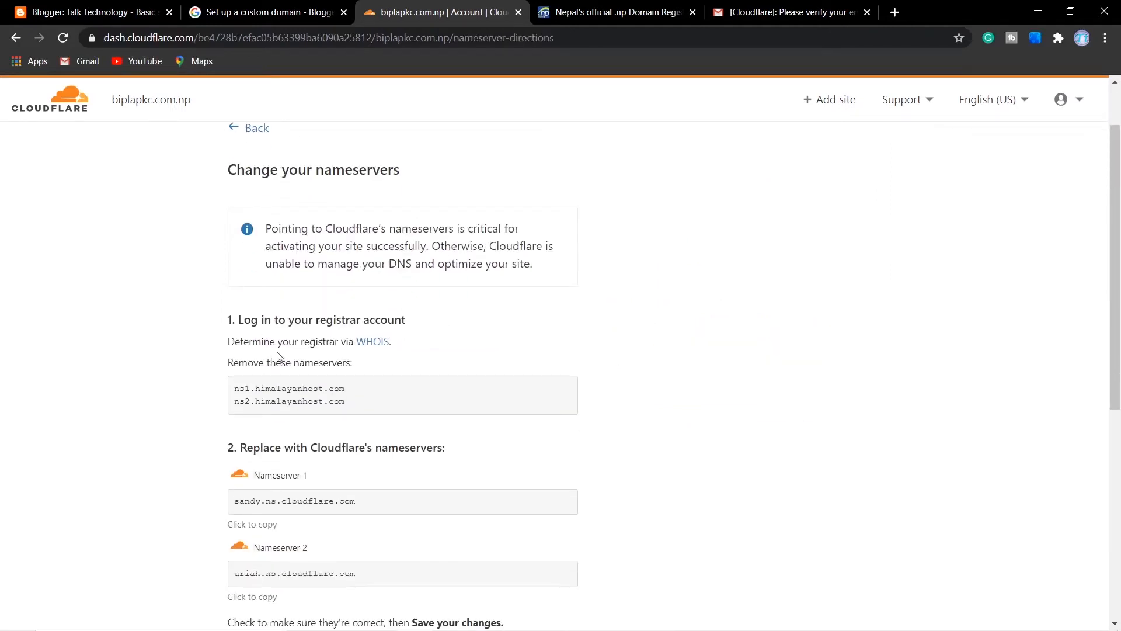
scroll(514, 330, down, 1)
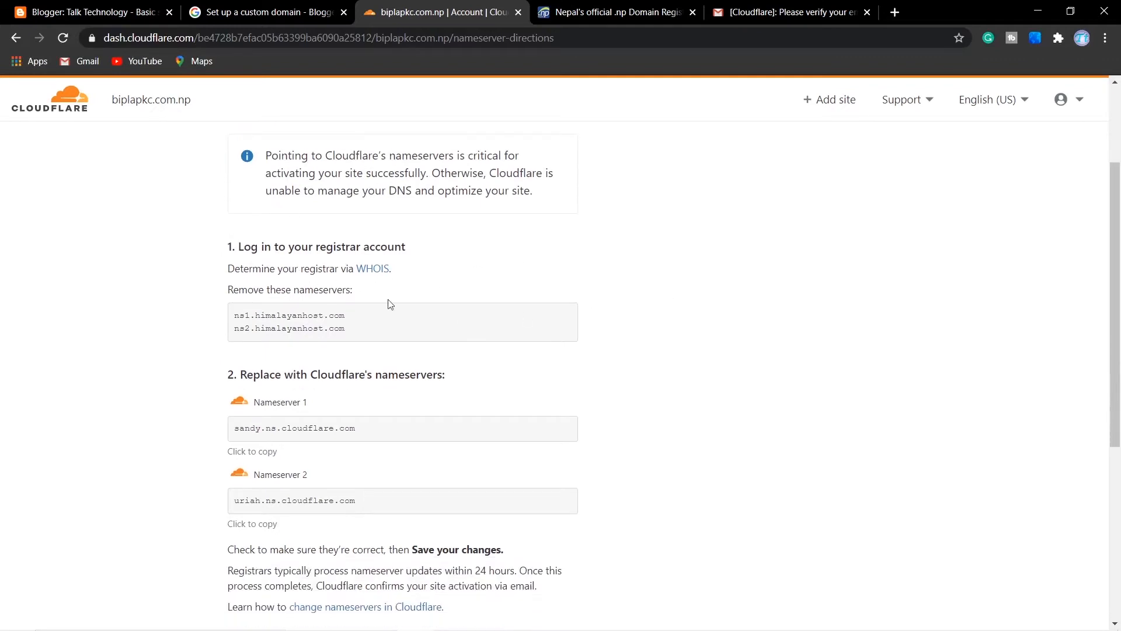
click(597, 9)
click(565, 478)
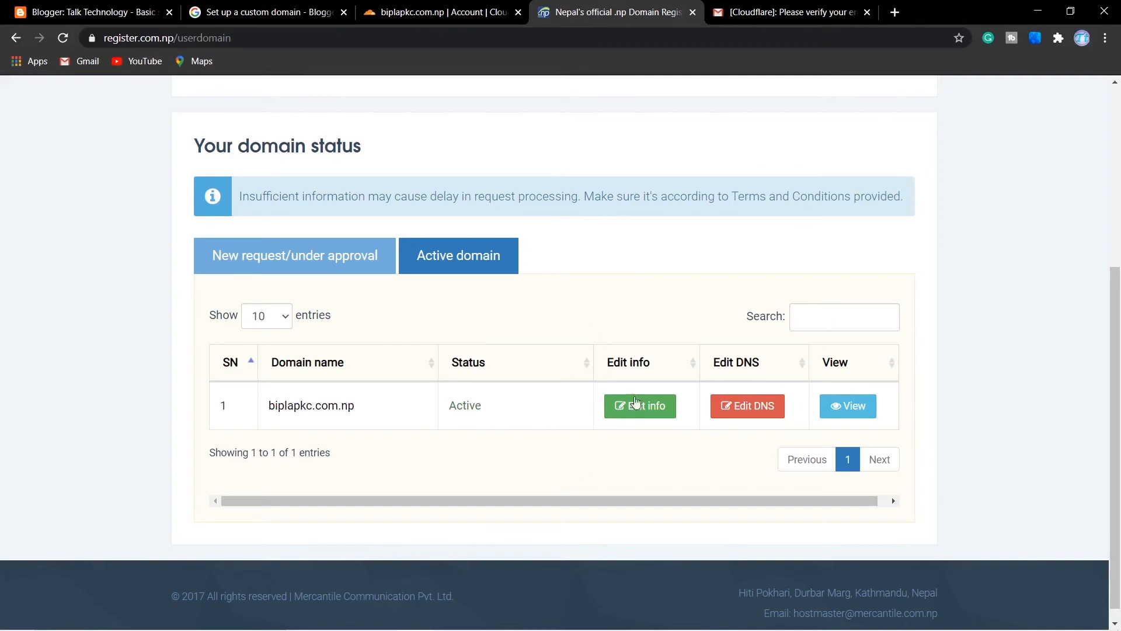
click(745, 408)
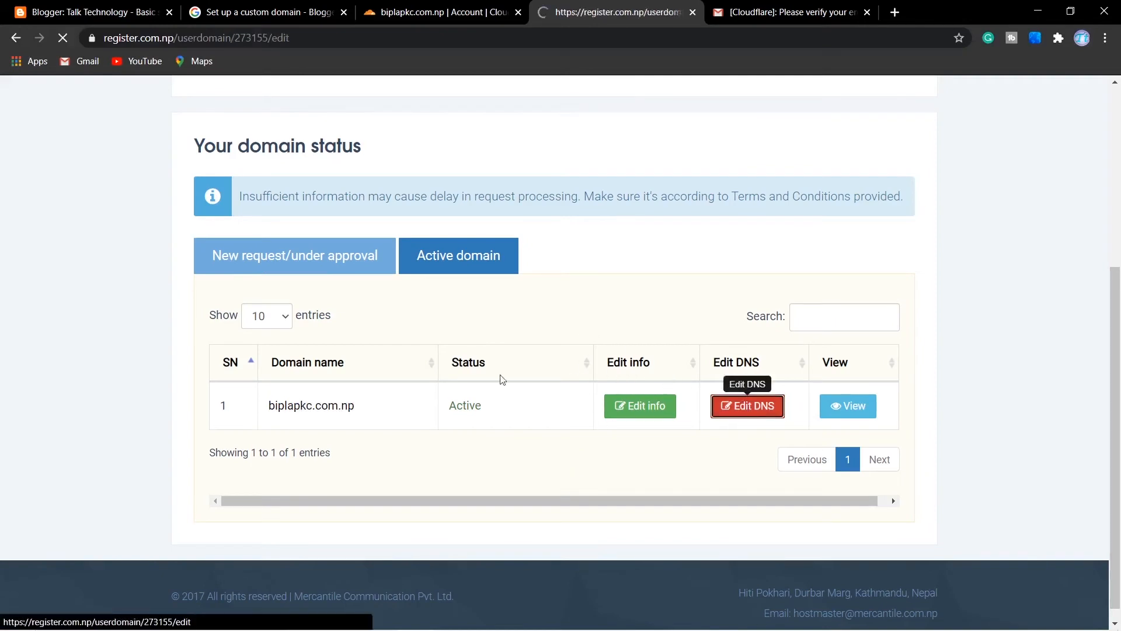
scroll(347, 475, down, 1)
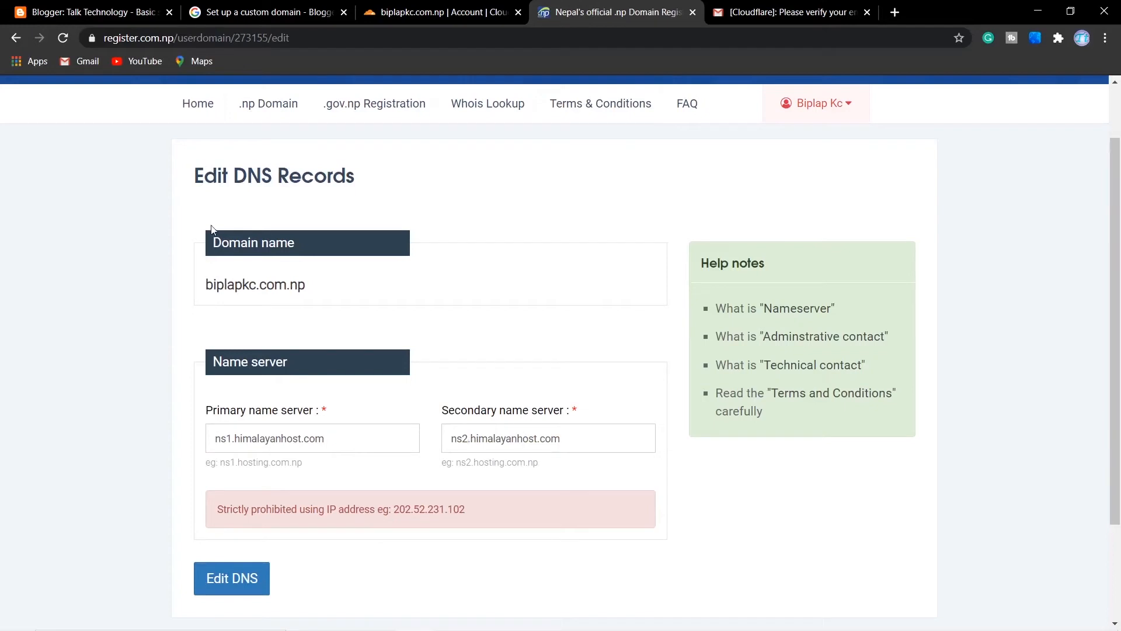
- Copy Cloudflare's first nameserver, sandy.ns.cloudflare.com, and return to the registrar's DNS editor
click(438, 11)
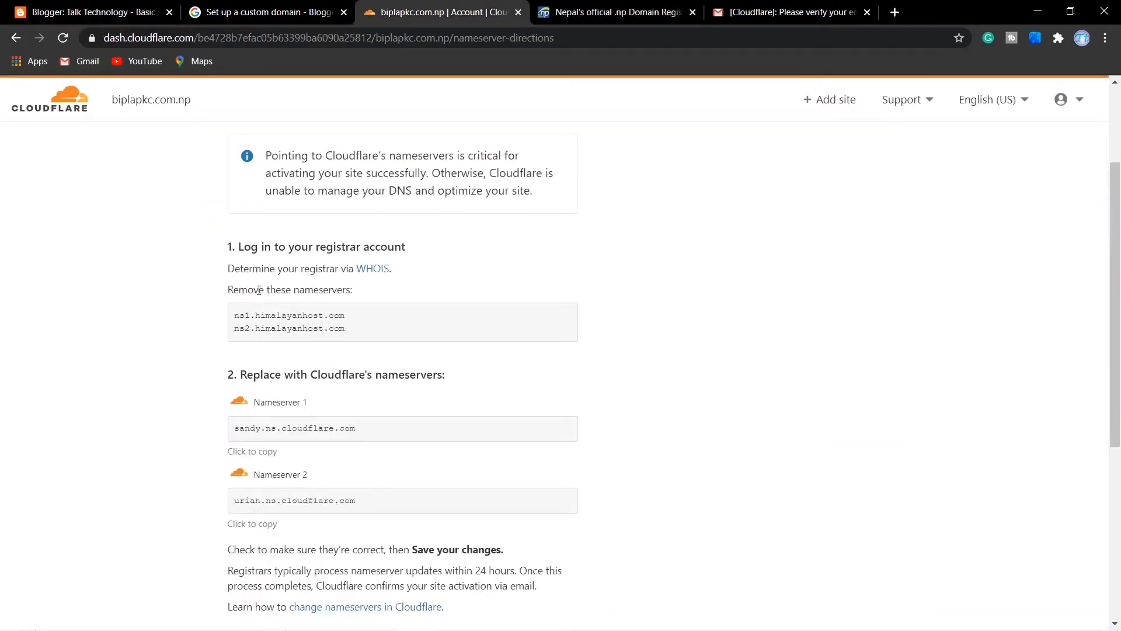
scroll(416, 369, down, 2)
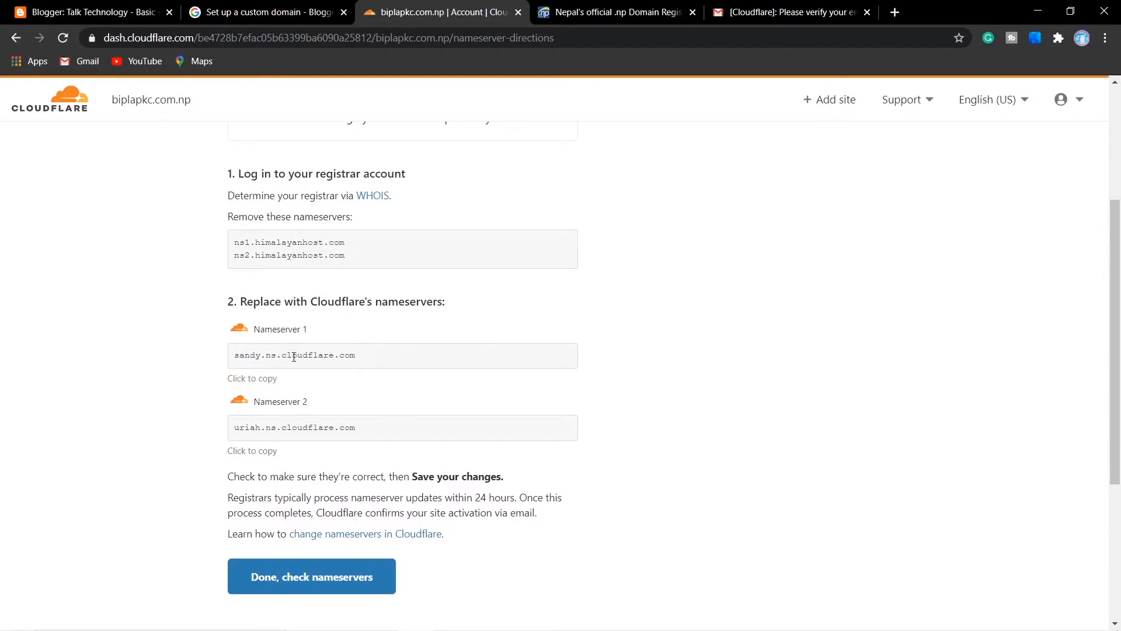
drag(359, 361, 229, 369)
click(231, 368)
key(ctrl+c)
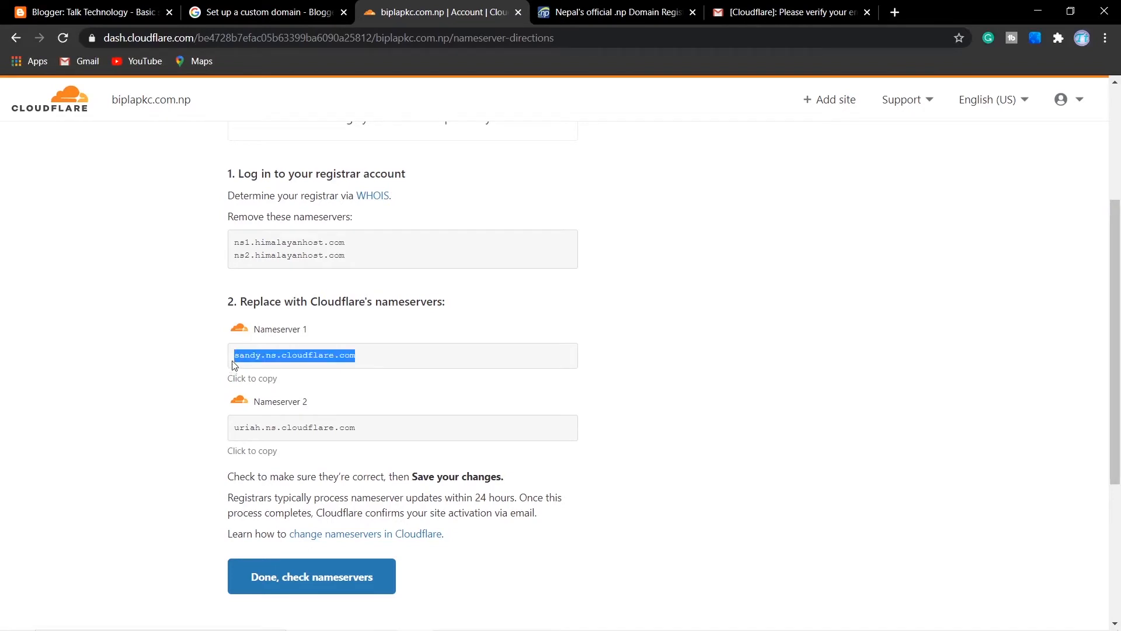
click(625, 12)
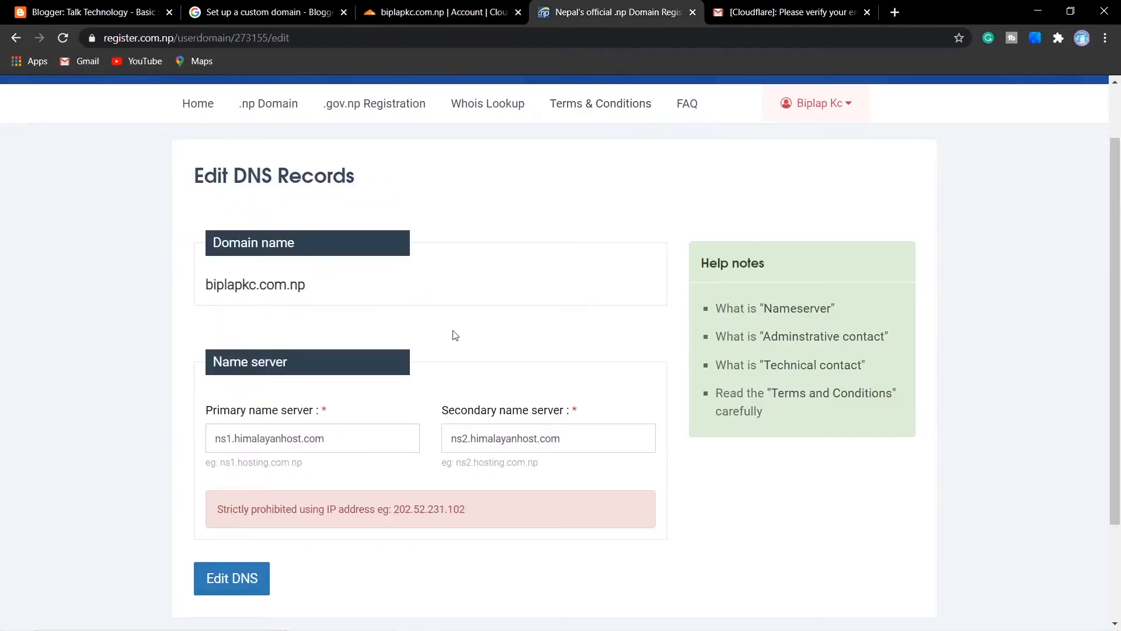
- Reopen the DNS editor for biplapkc.com.np from the active domains on the registrar's dashboard
scroll(455, 335, up, 2)
click(848, 176)
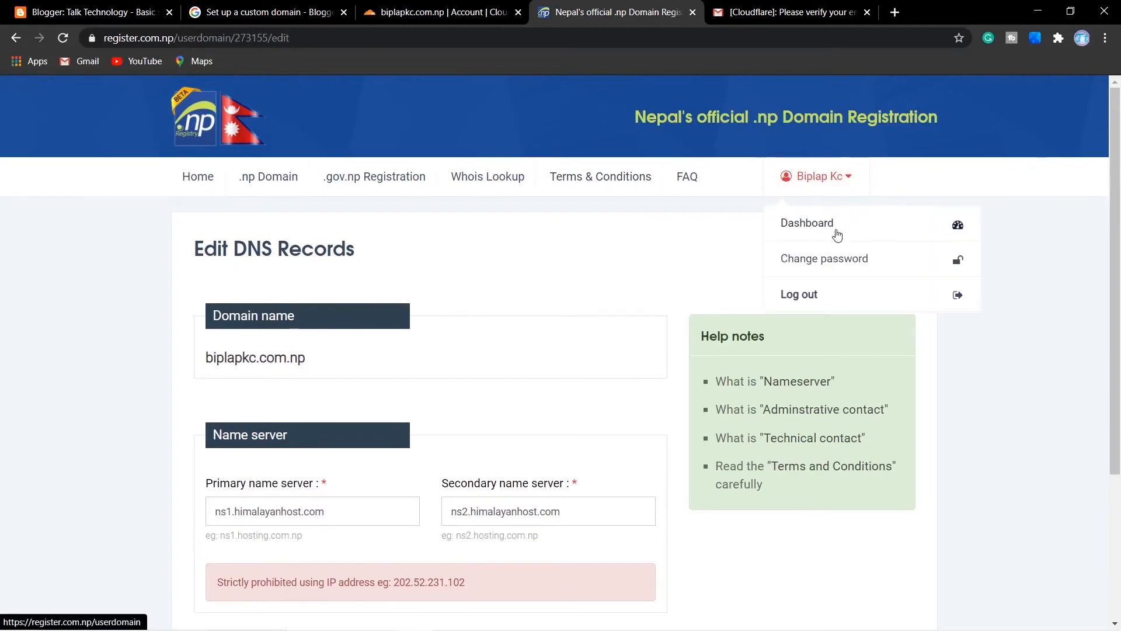
click(838, 235)
scroll(588, 347, down, 1)
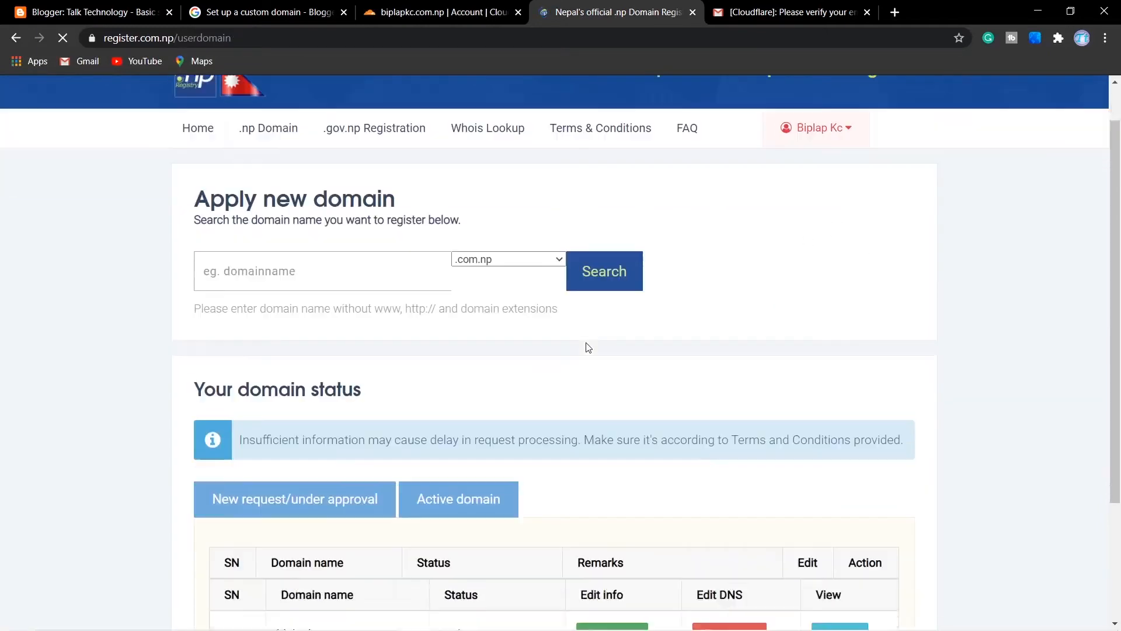
scroll(588, 347, down, 3)
click(458, 350)
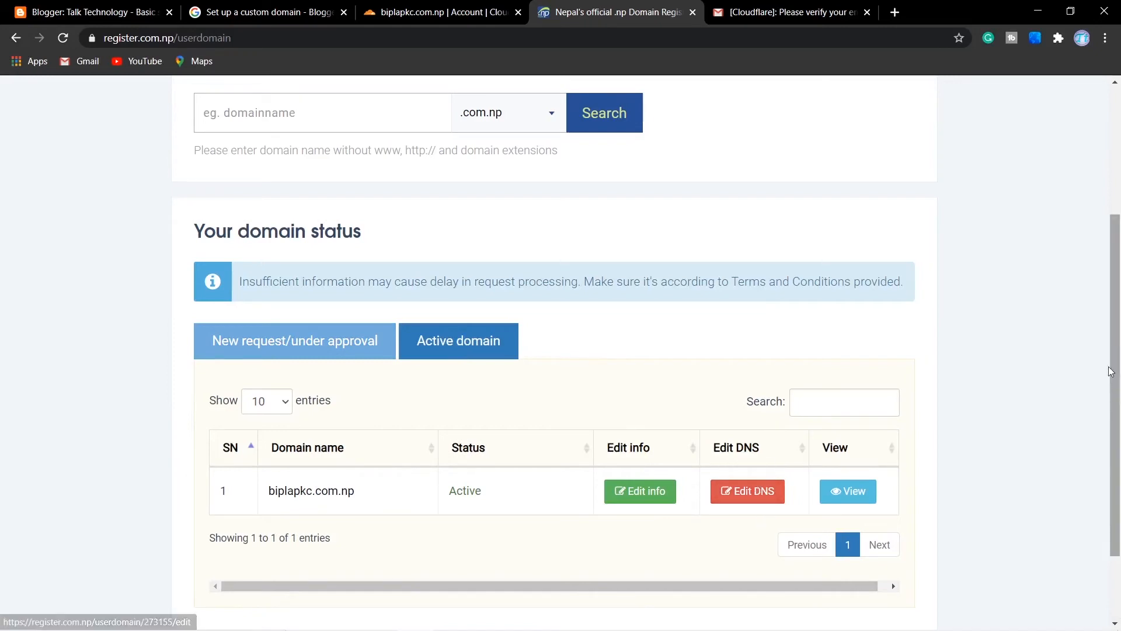
click(747, 489)
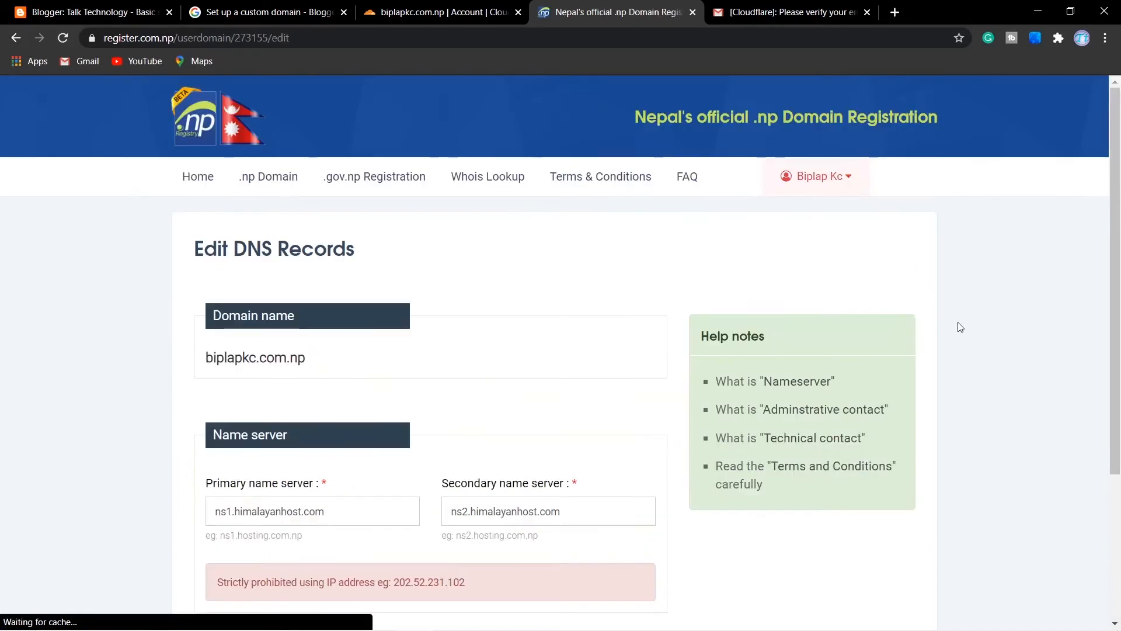
- Replace the domain's primary name server with sandy.ns.cloudflare.com
scroll(501, 396, down, 1)
drag(337, 440, 174, 455)
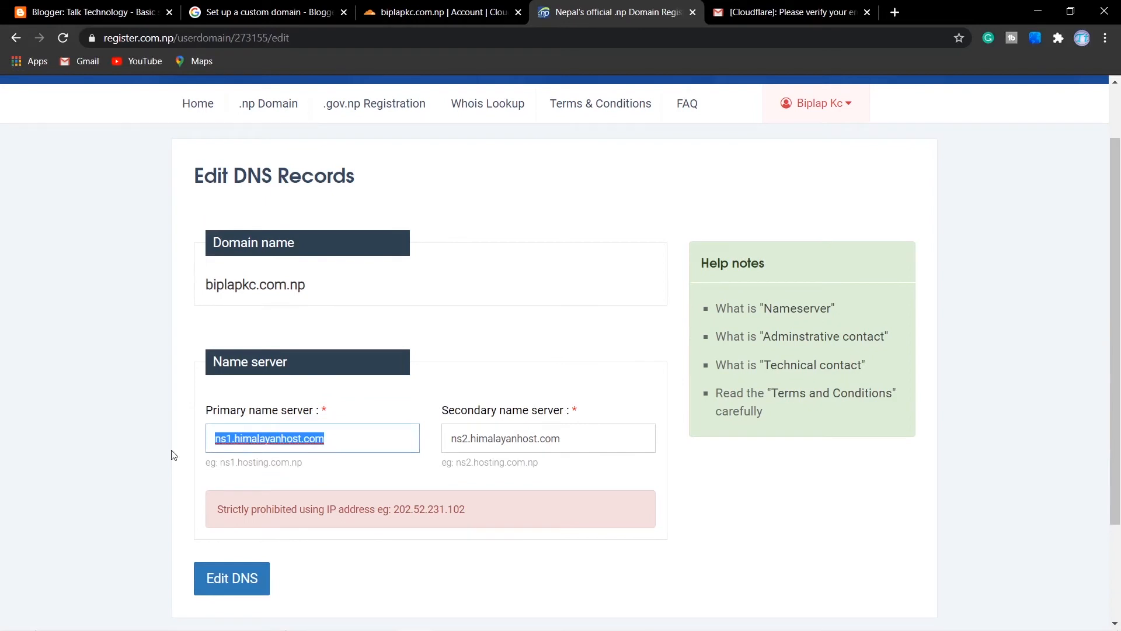
key(BackSpace)
key(ctrl+v)
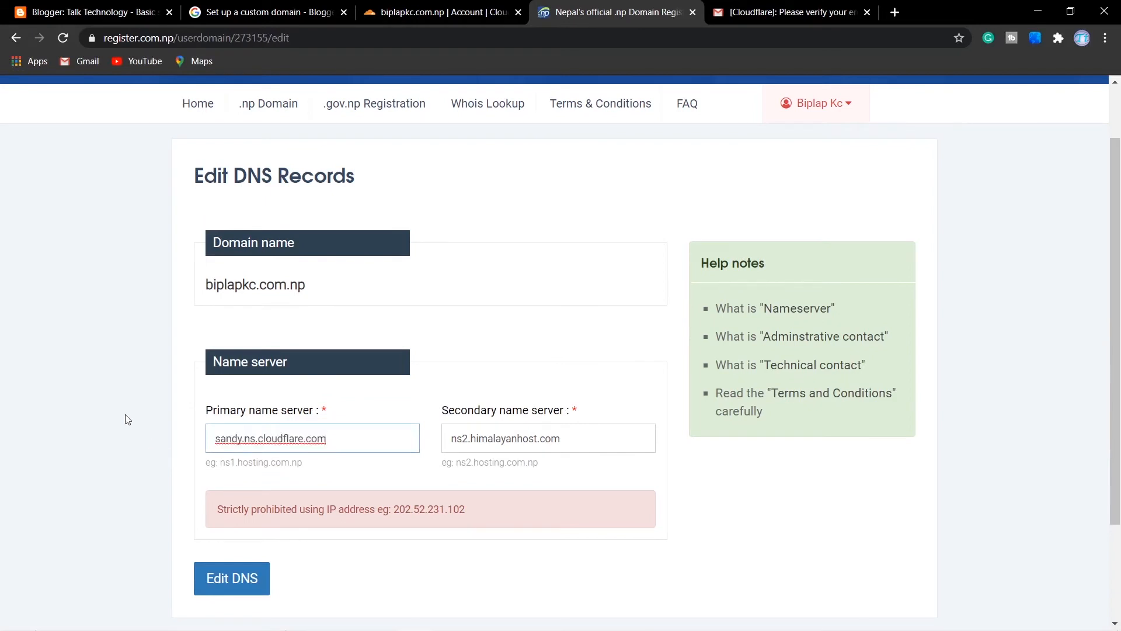
- Replace the domain's secondary name server with uriah.ns.cloudflare.com, copied from Cloudflare's nameserver instructions
drag(566, 438, 422, 459)
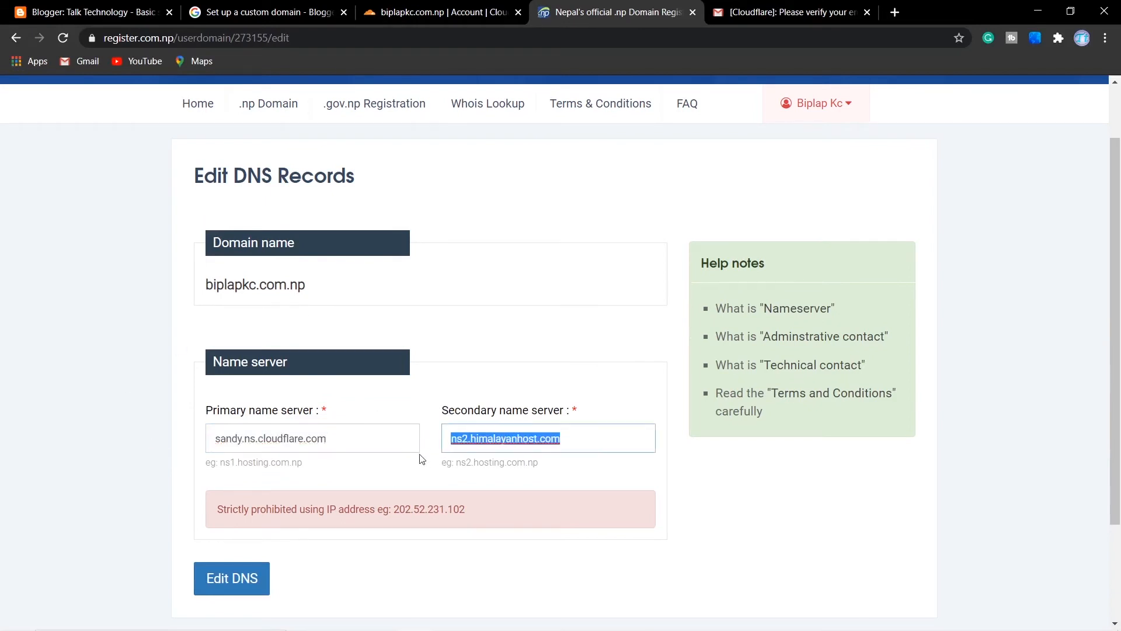
key(BackSpace)
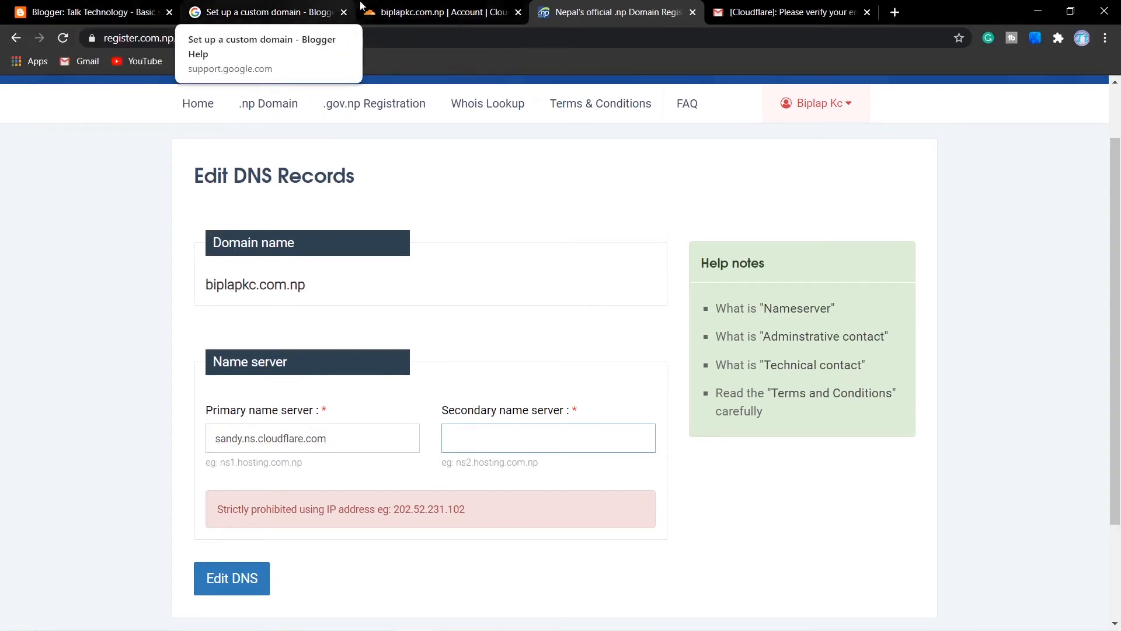
click(437, 10)
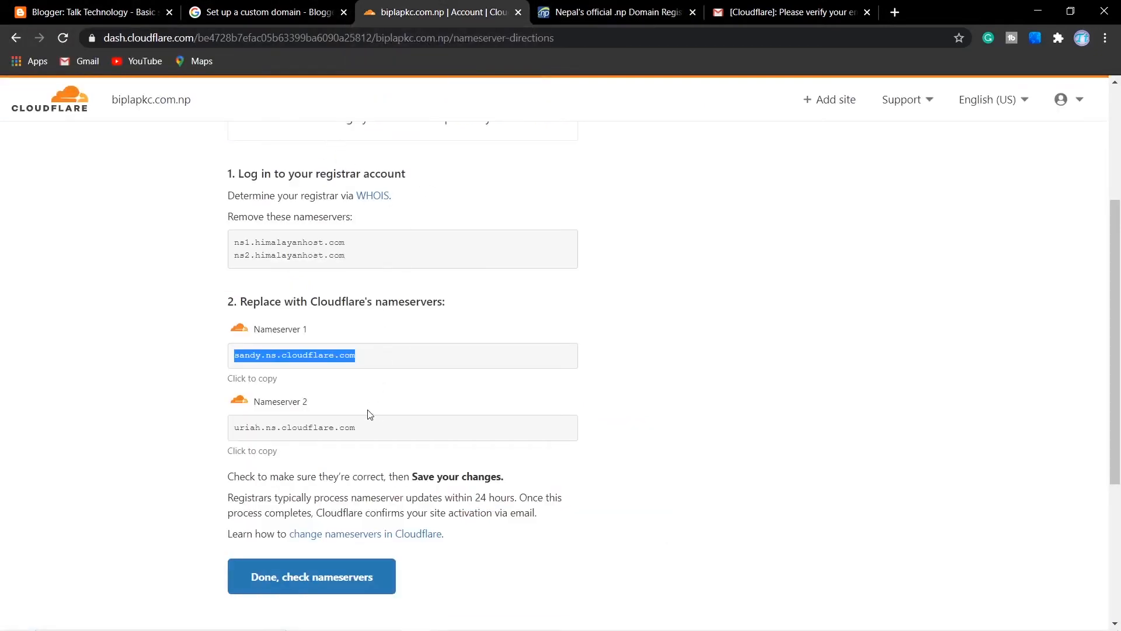
drag(360, 431, 237, 444)
key(ctrl+c)
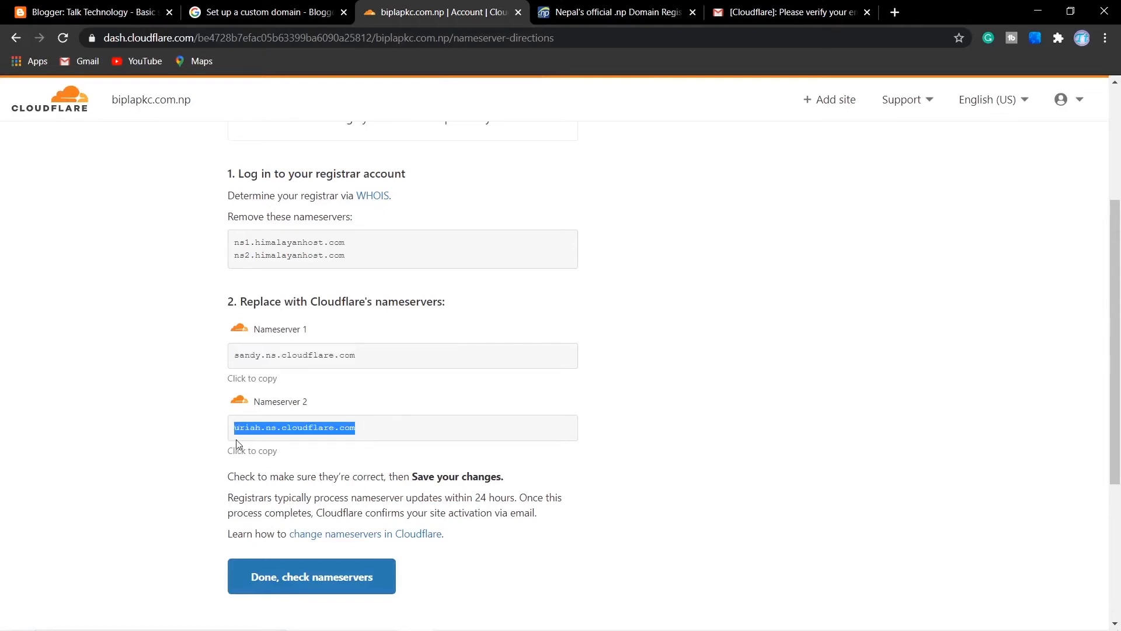
click(590, 12)
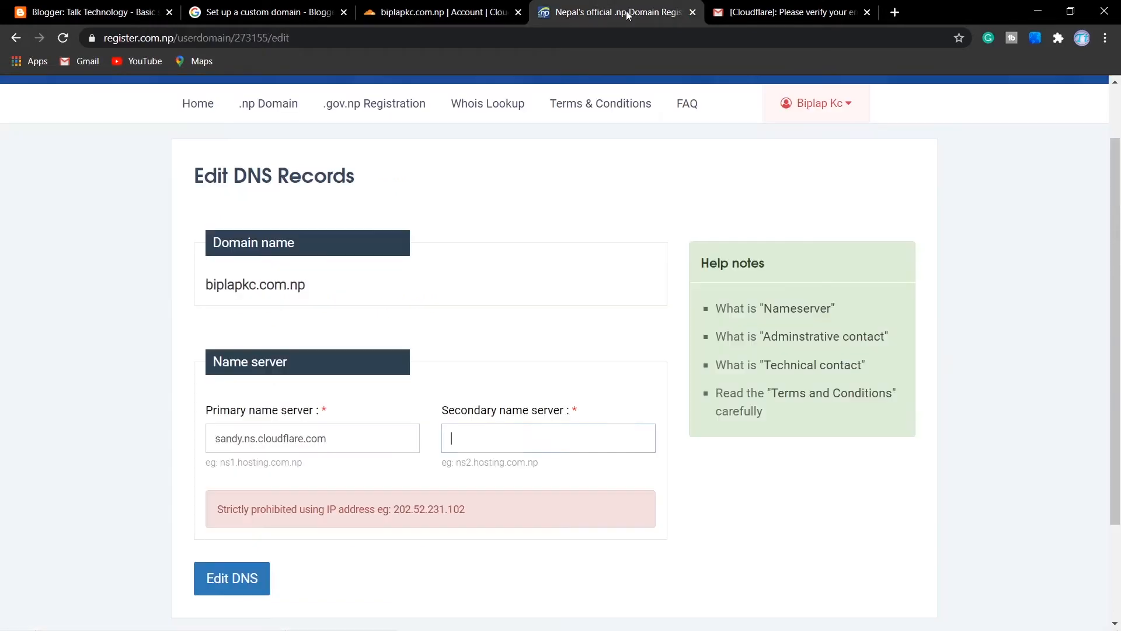
key(ctrl+v)
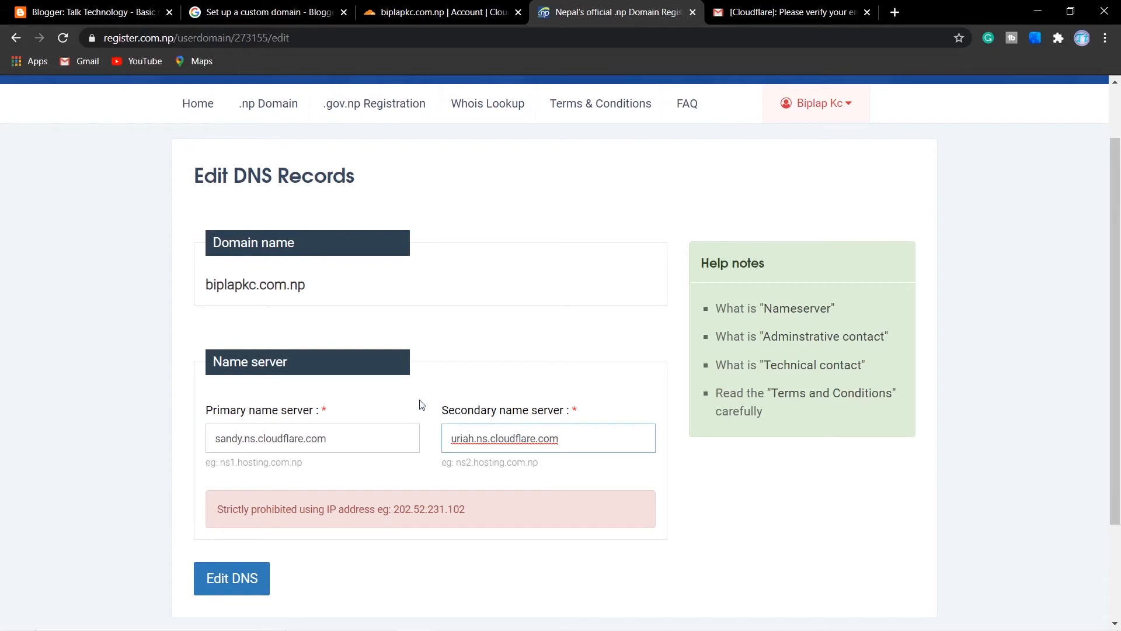
- Submit the DNS modification for biplapkc.com.np and view its status among the active domains
click(237, 593)
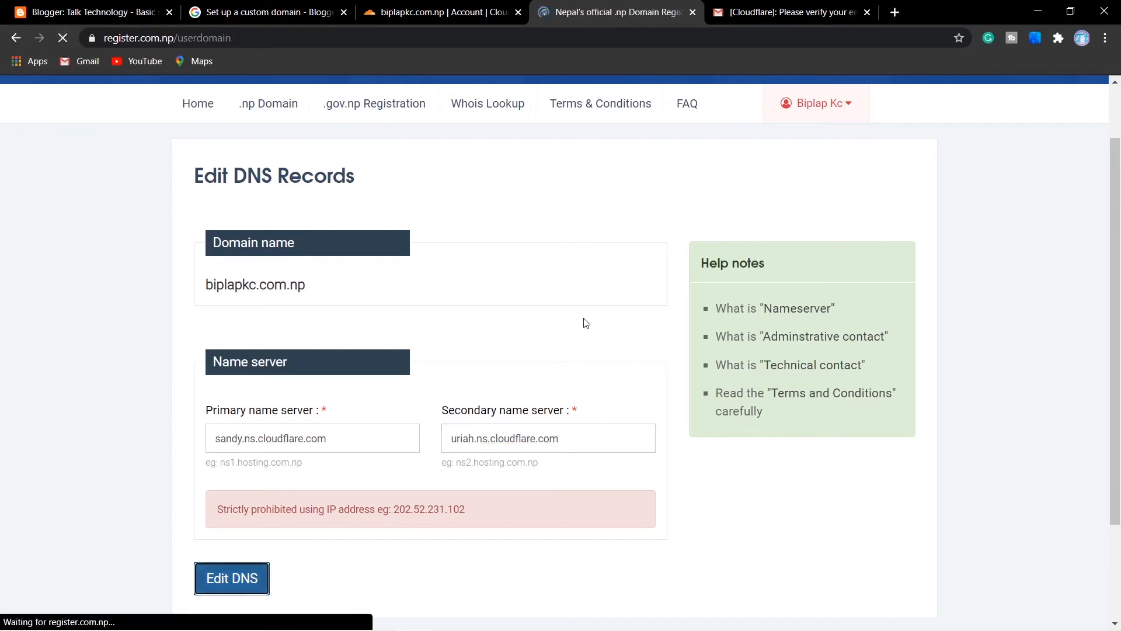
scroll(842, 271, down, 3)
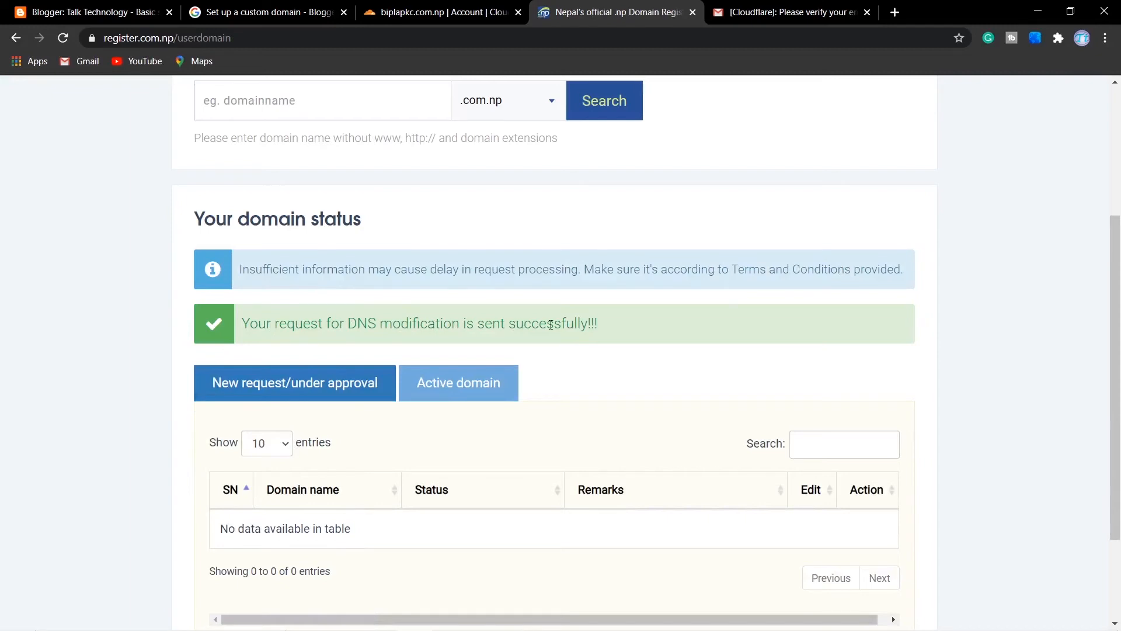
click(477, 383)
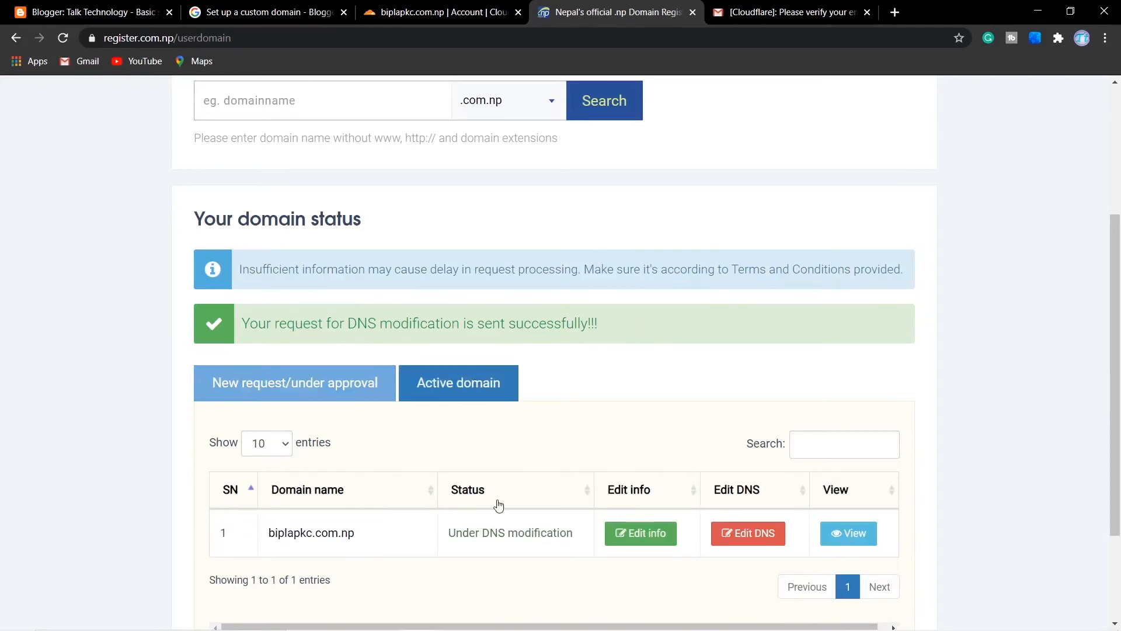
scroll(444, 497, down, 1)
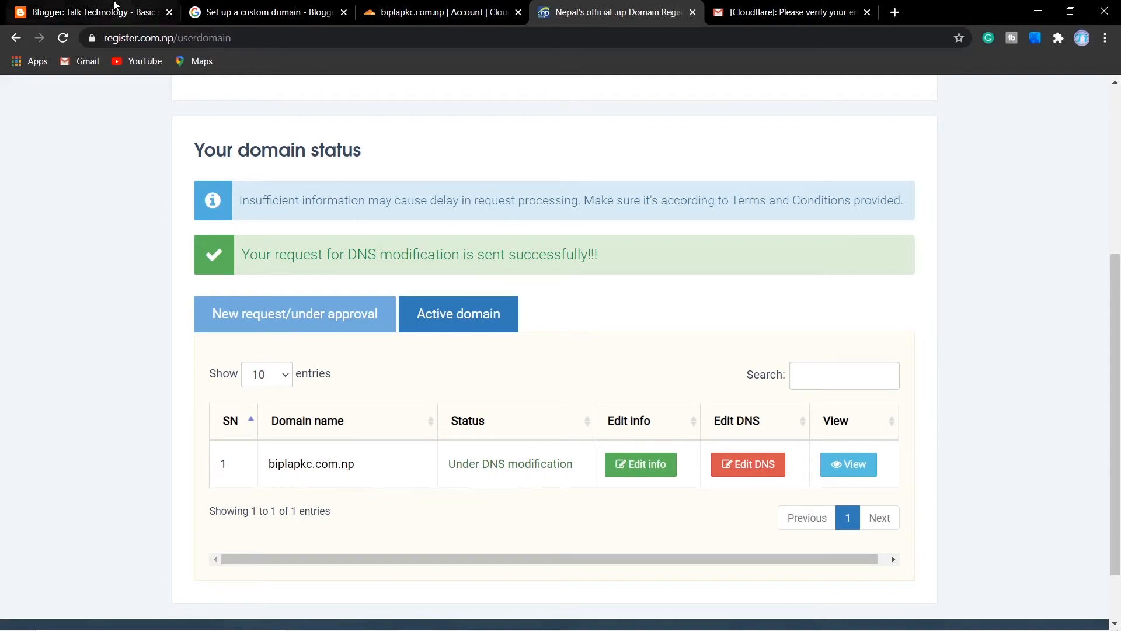
- Return to Cloudflare's nameserver instructions and confirm the replacement so that Cloudflare checks the nameservers
click(117, 8)
click(443, 11)
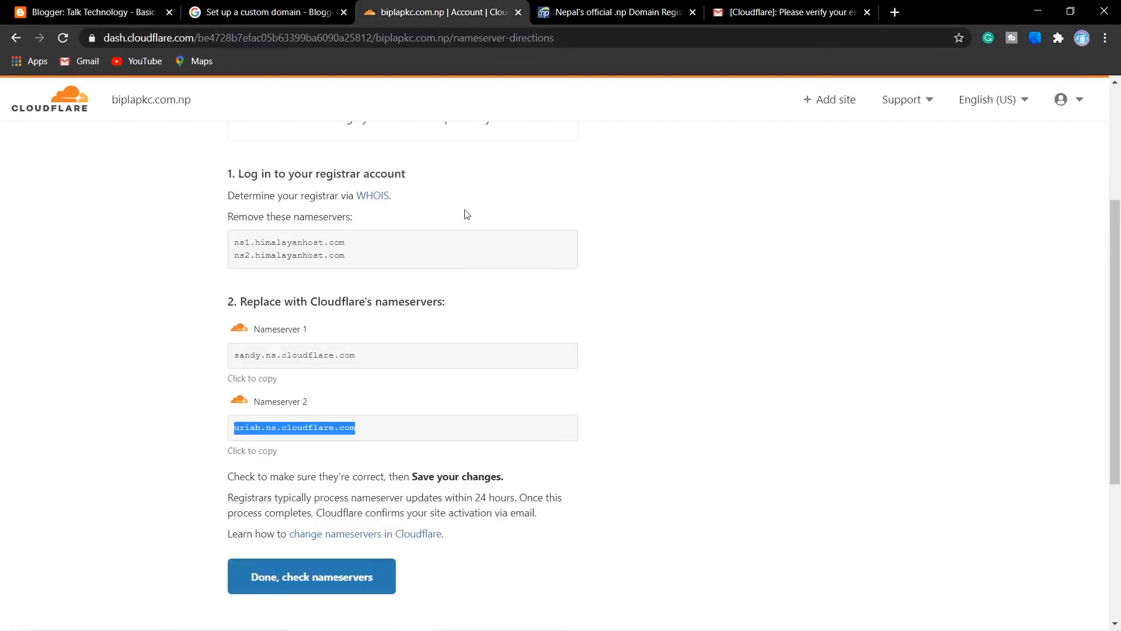
scroll(456, 257, up, 2)
scroll(521, 380, down, 3)
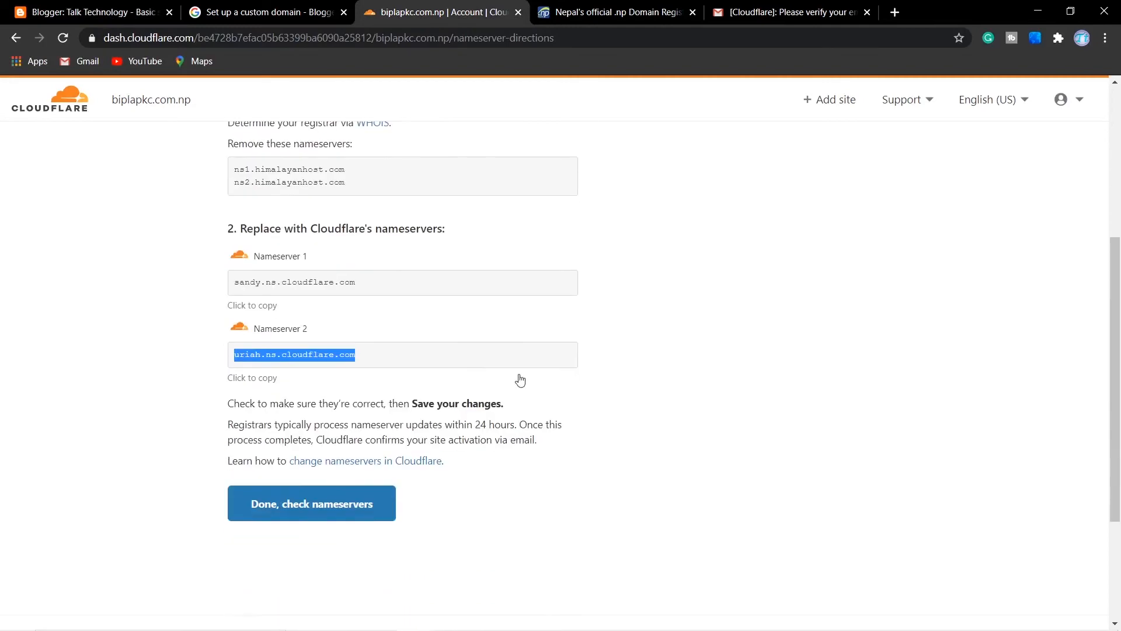
click(302, 514)
- Complete the security part of the Quick Start Guide, keeping SSL/TLS encryption at Full and turning Always Use HTTPS on
scroll(468, 339, down, 3)
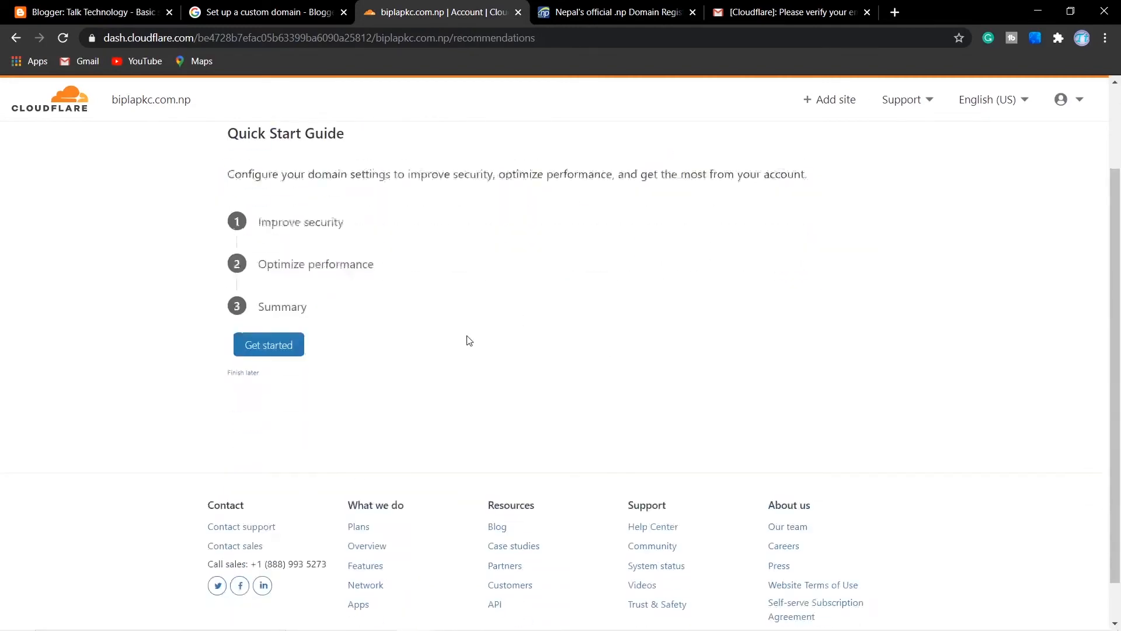
click(286, 308)
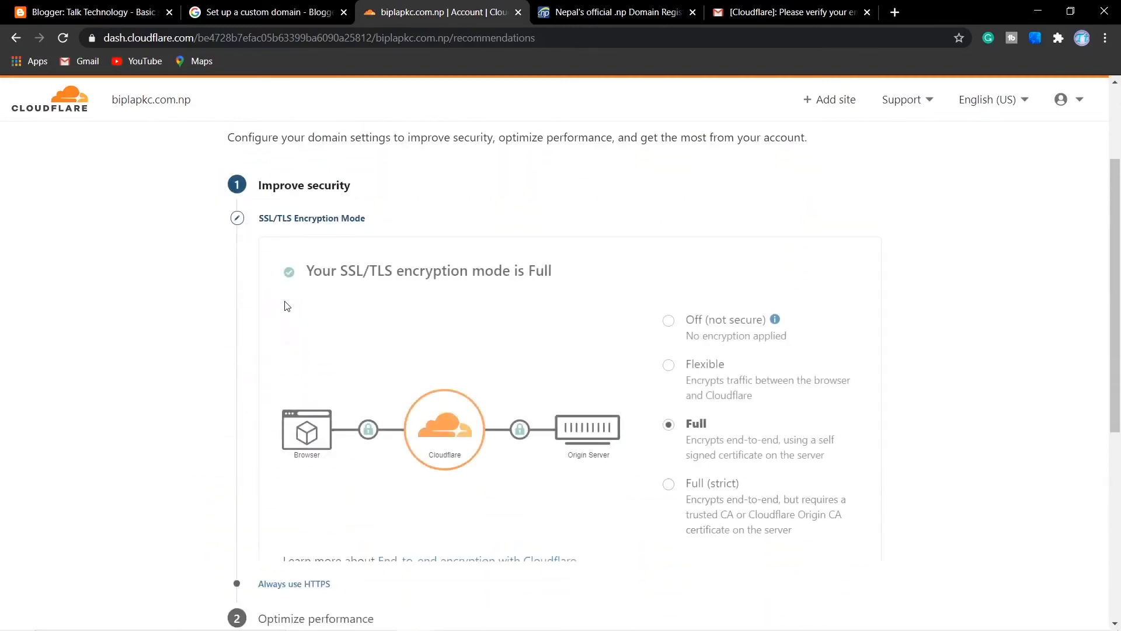
scroll(560, 278, down, 3)
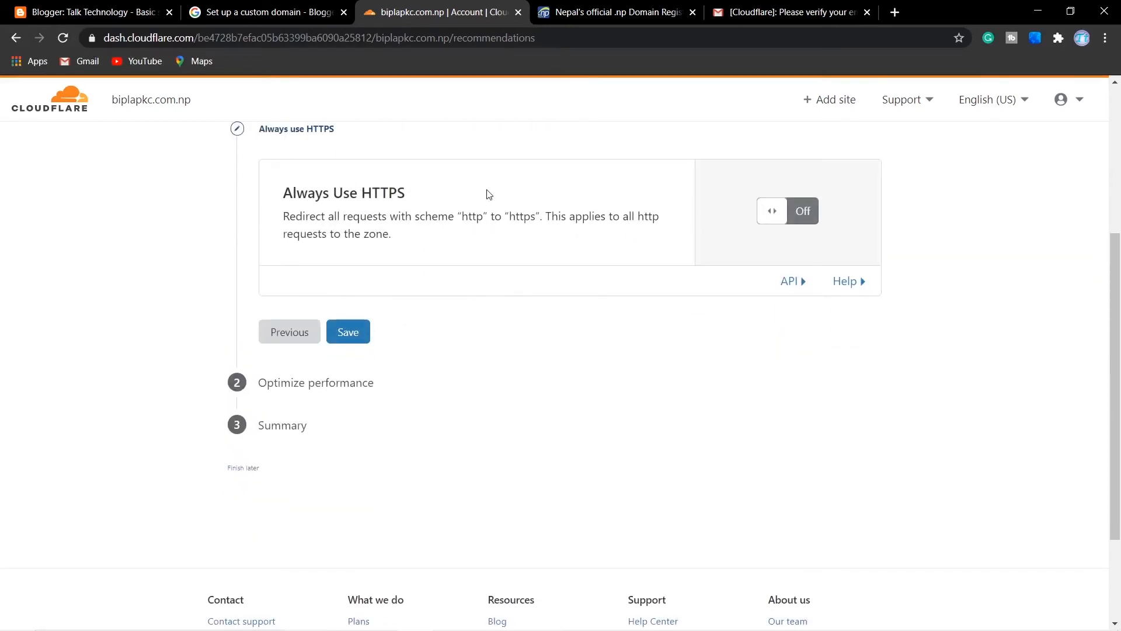
click(794, 212)
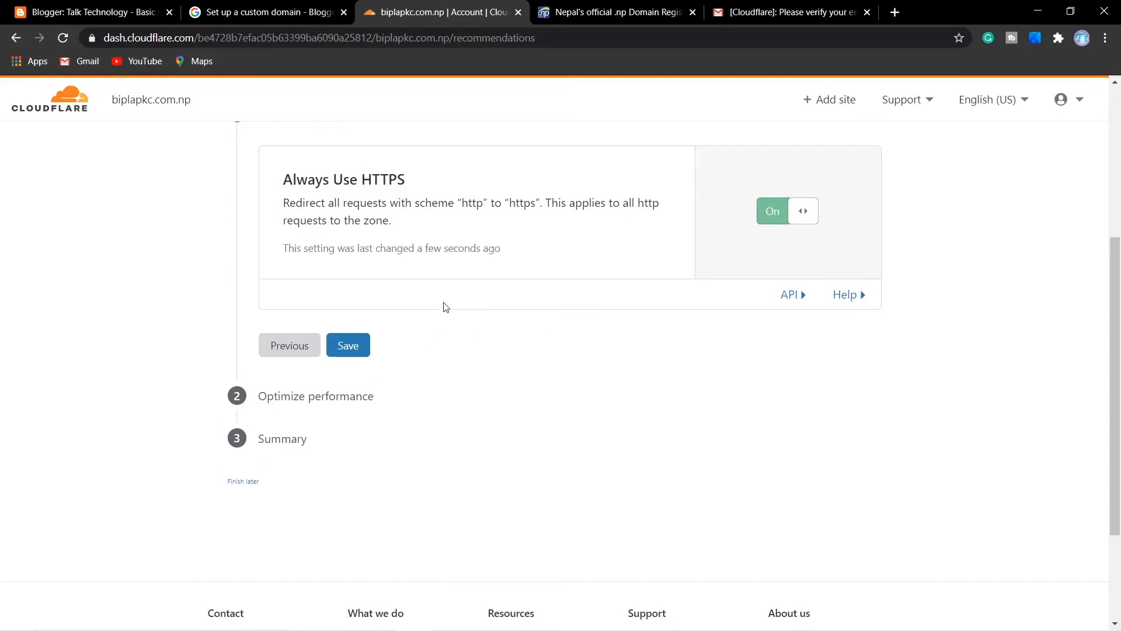
click(363, 346)
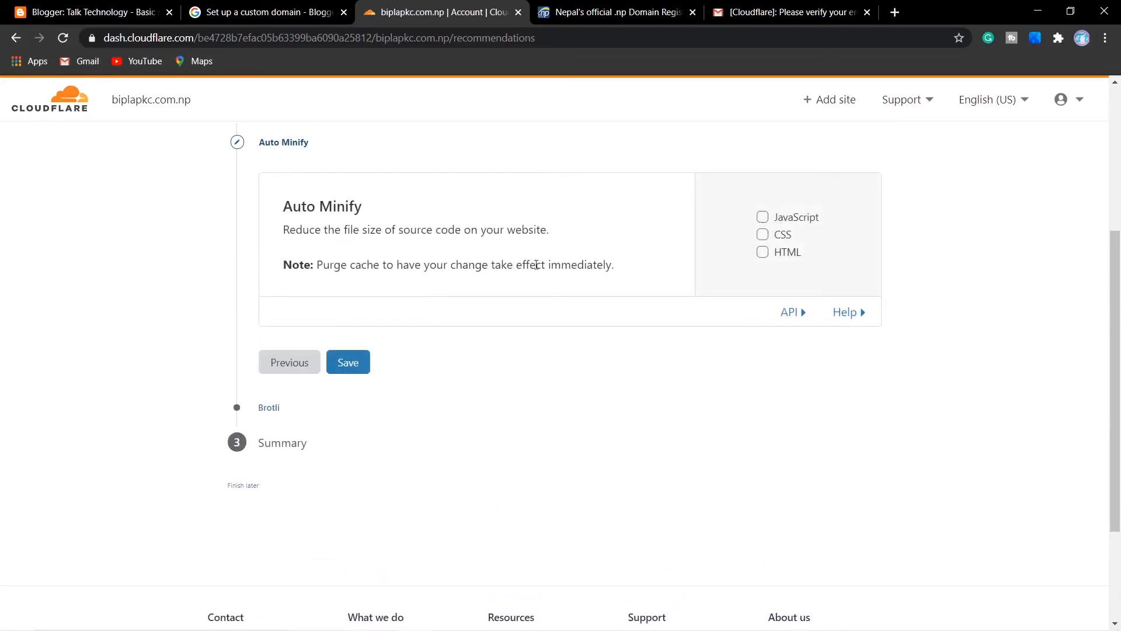
- Finish the Quick Start Guide with no Auto Minify options selected and Brotli compression kept on
click(349, 367)
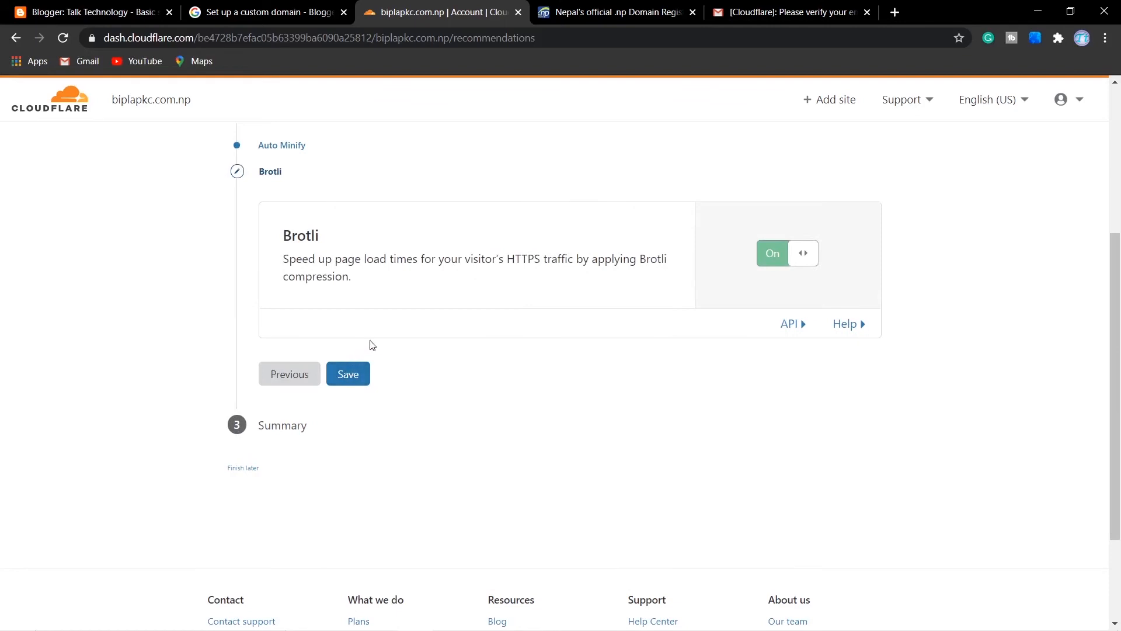
click(362, 371)
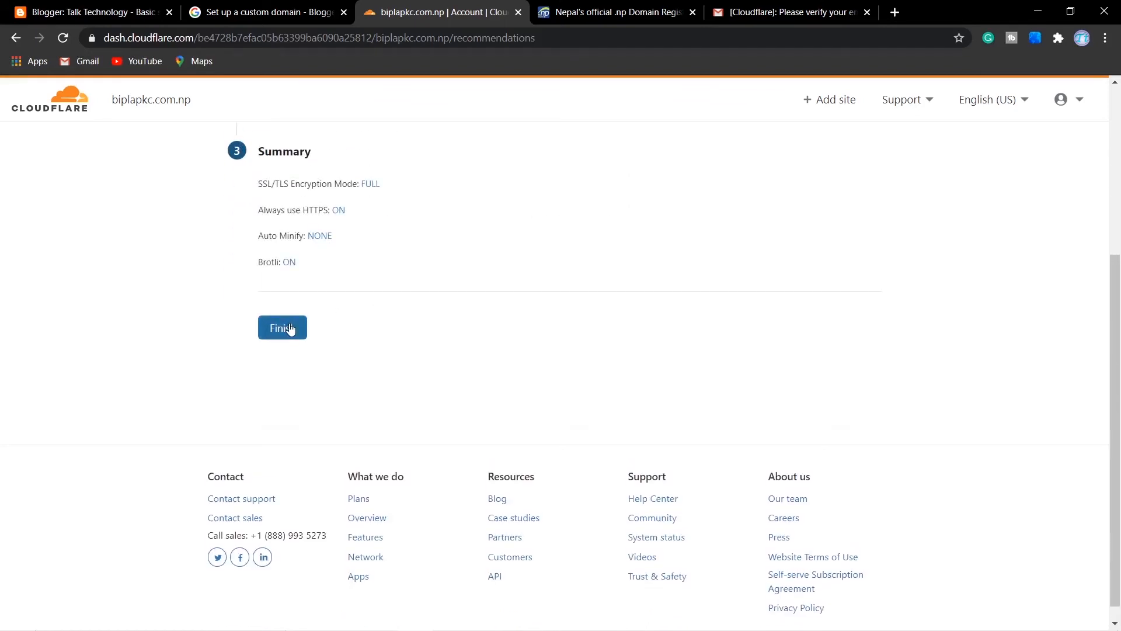
click(291, 329)
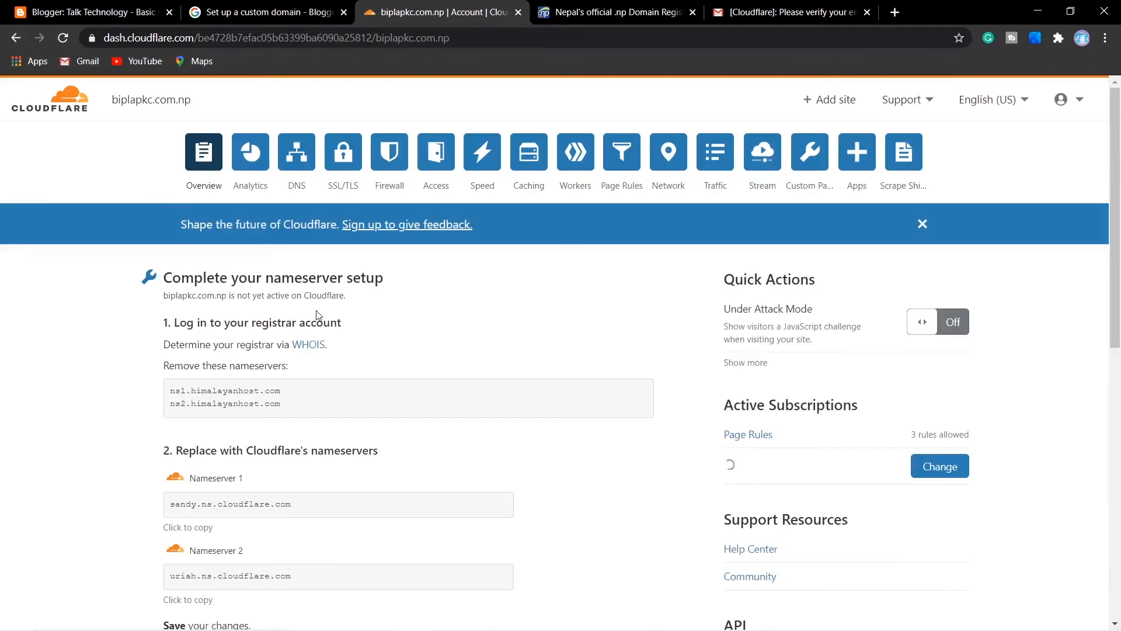
- Review Cloudflare's nameserver setup overview and the domain's modification status at the registrar
scroll(524, 308, down, 8)
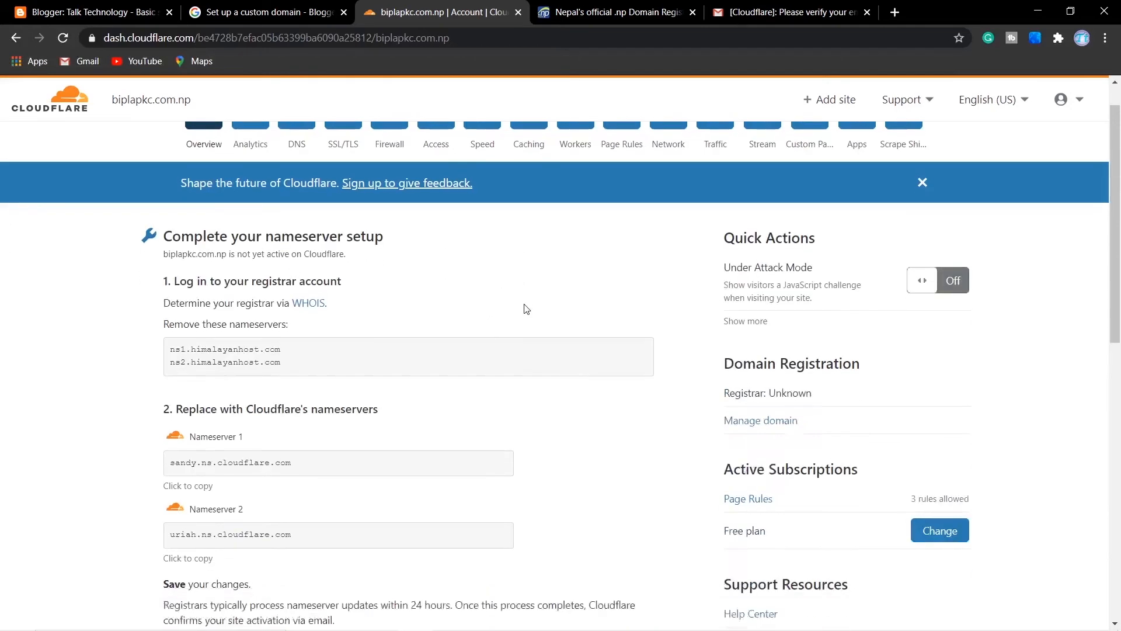
scroll(524, 307, up, 6)
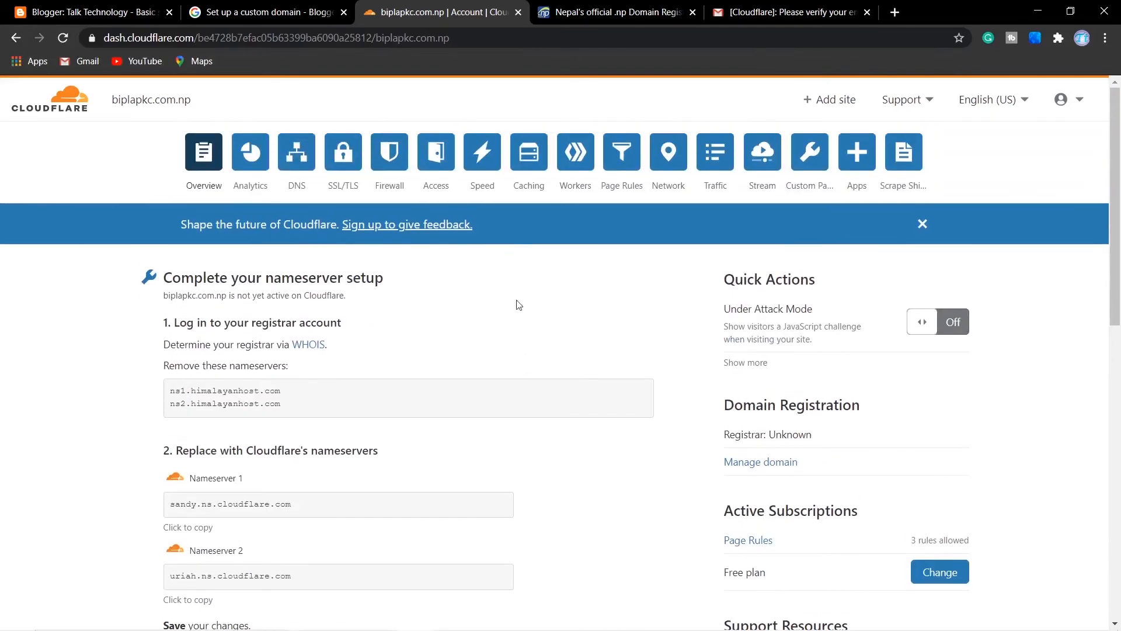
click(626, 14)
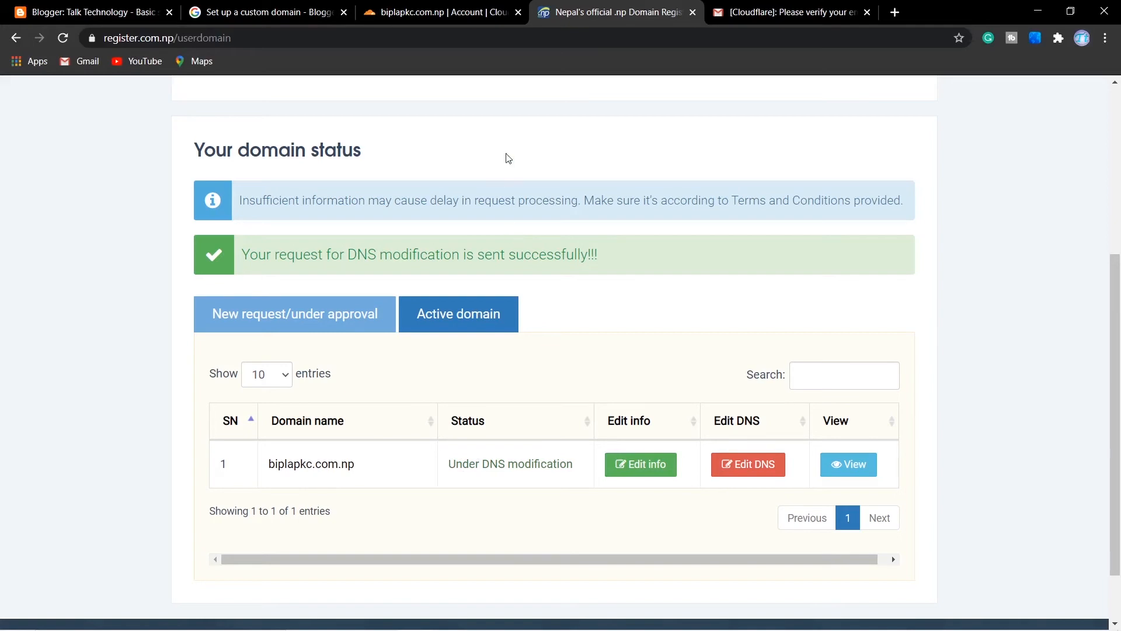
click(438, 12)
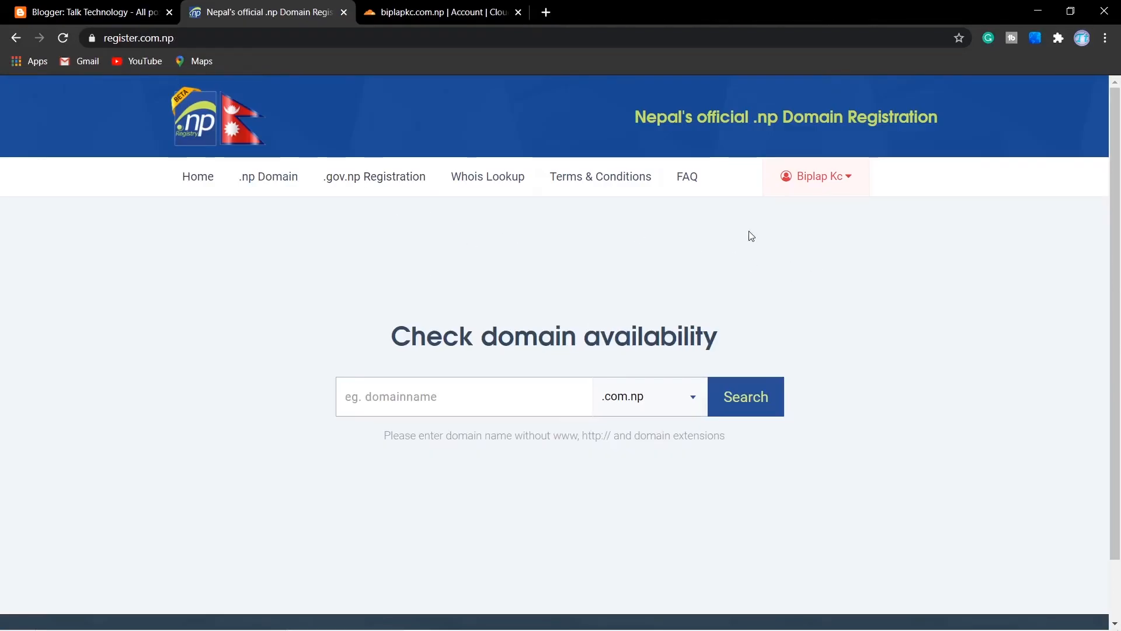
- Open the registrar's domain dashboard from the account options and check the status of biplapkc.com.np among the active domains
click(823, 175)
click(832, 224)
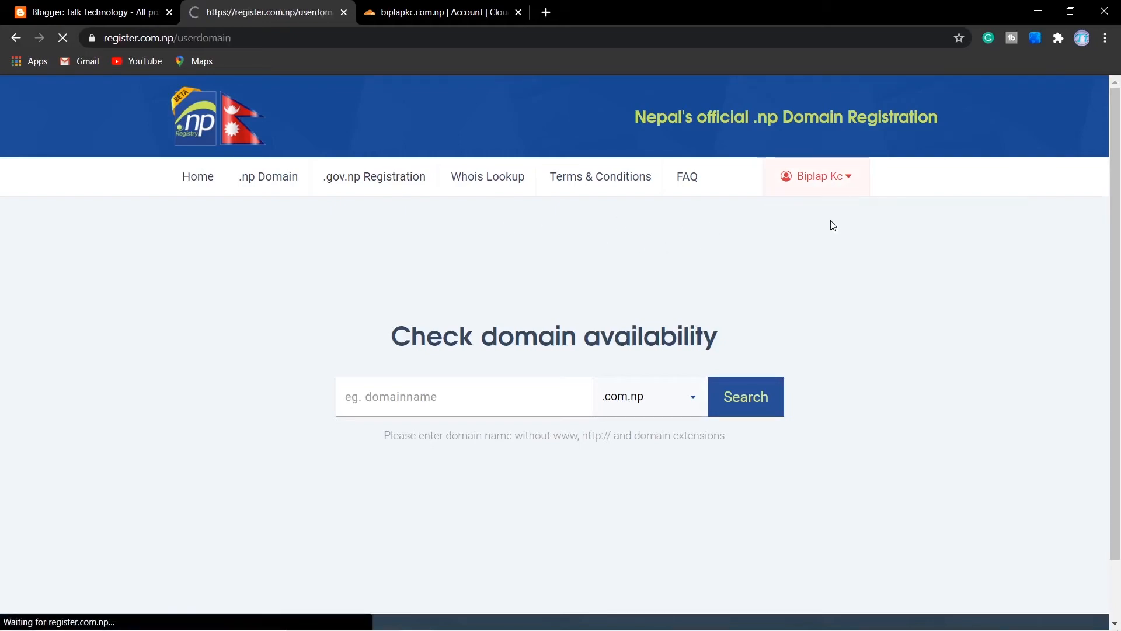
scroll(682, 326, down, 5)
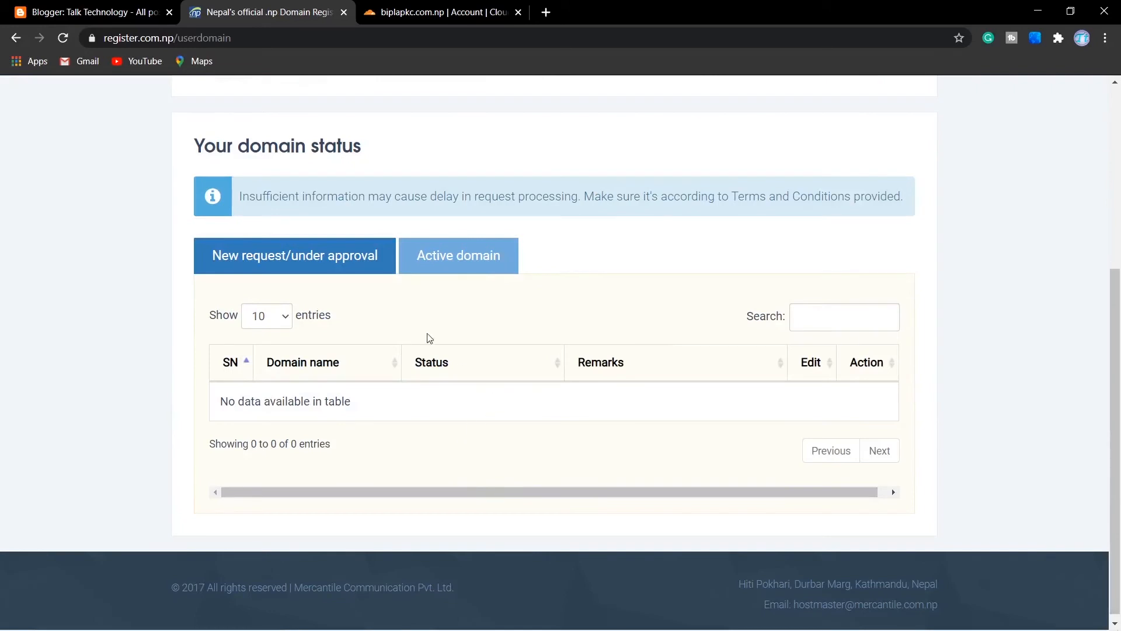
click(441, 256)
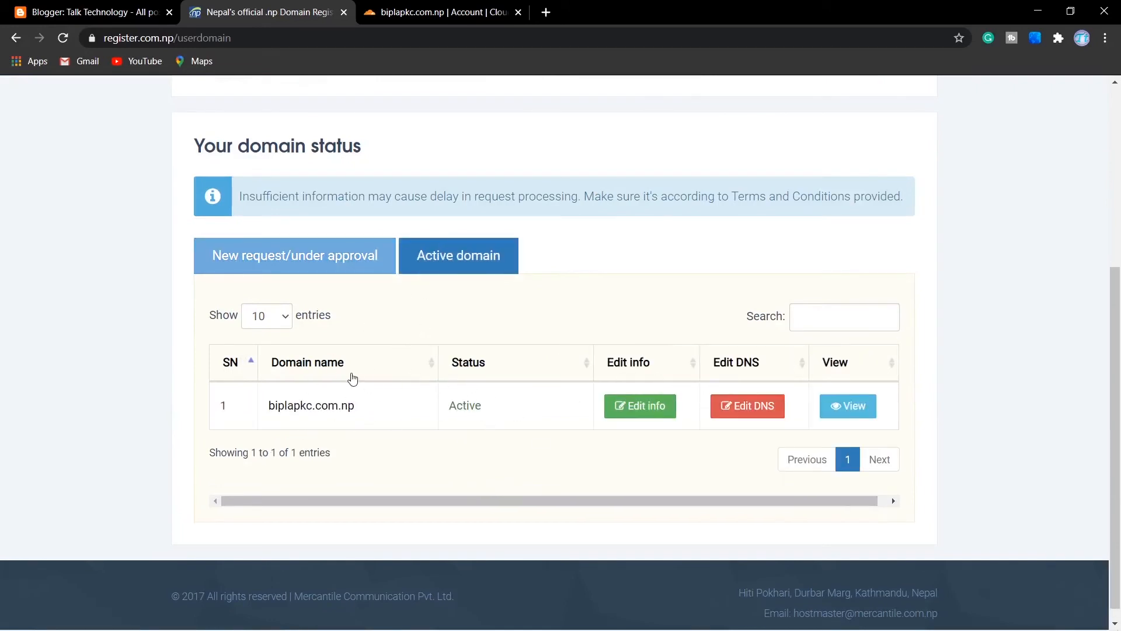
drag(270, 407, 369, 416)
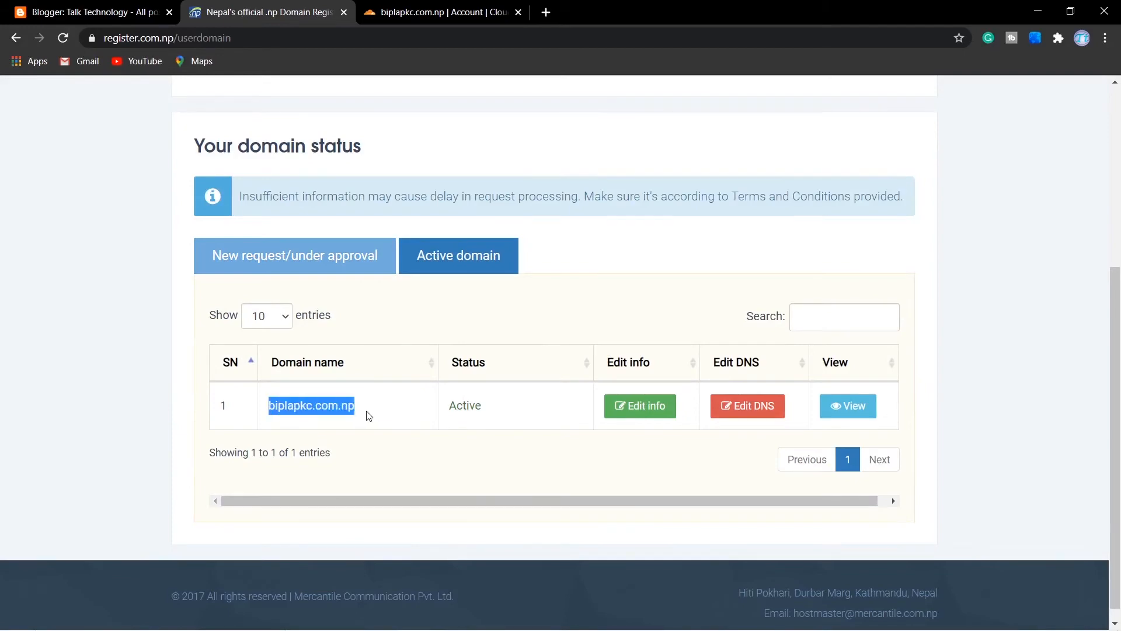
click(386, 412)
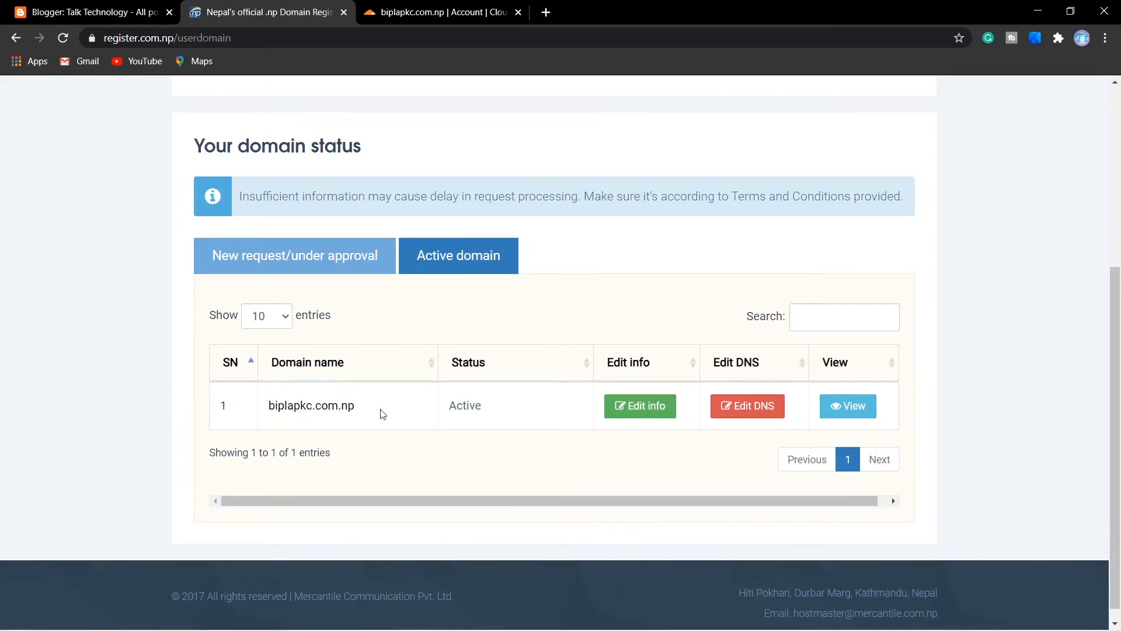
scroll(560, 333, up, 5)
scroll(671, 339, down, 5)
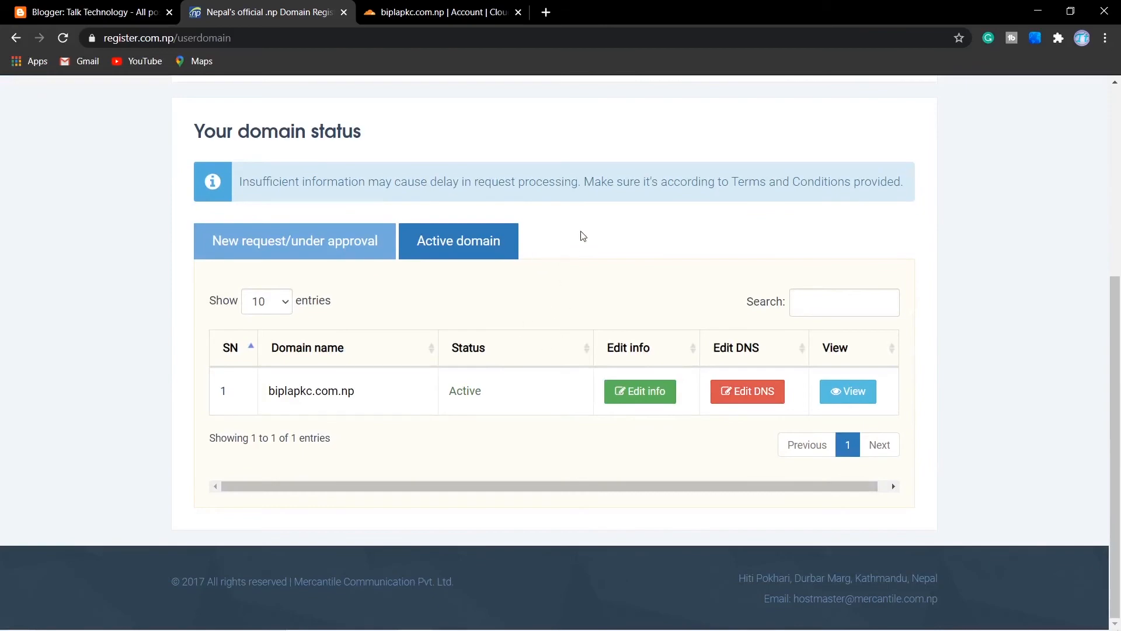
scroll(584, 245, up, 5)
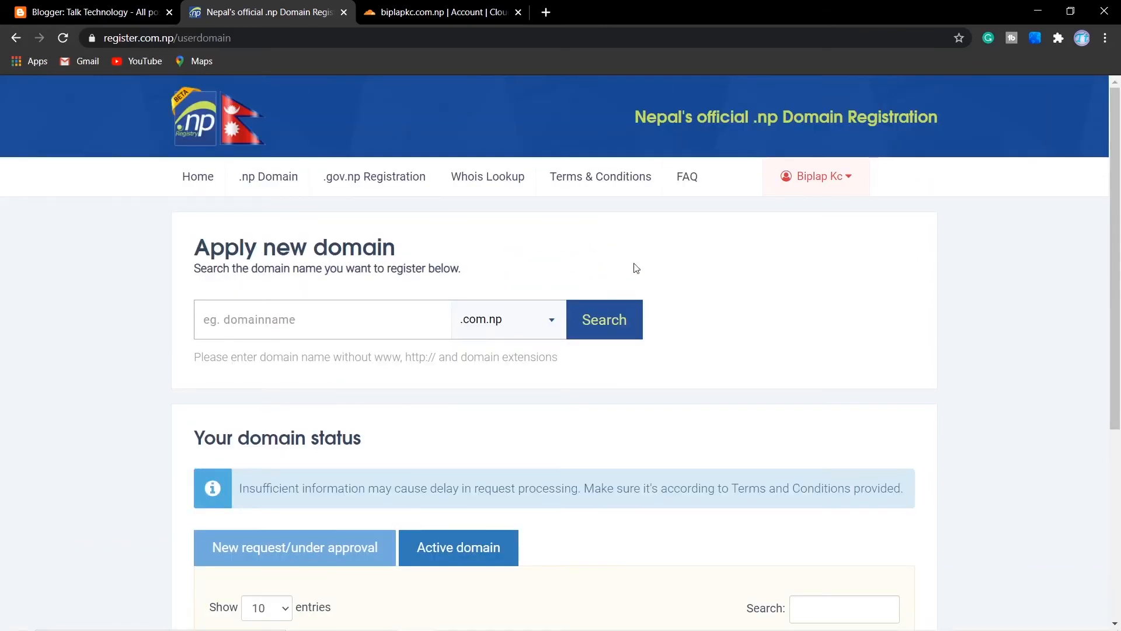
scroll(504, 286, down, 5)
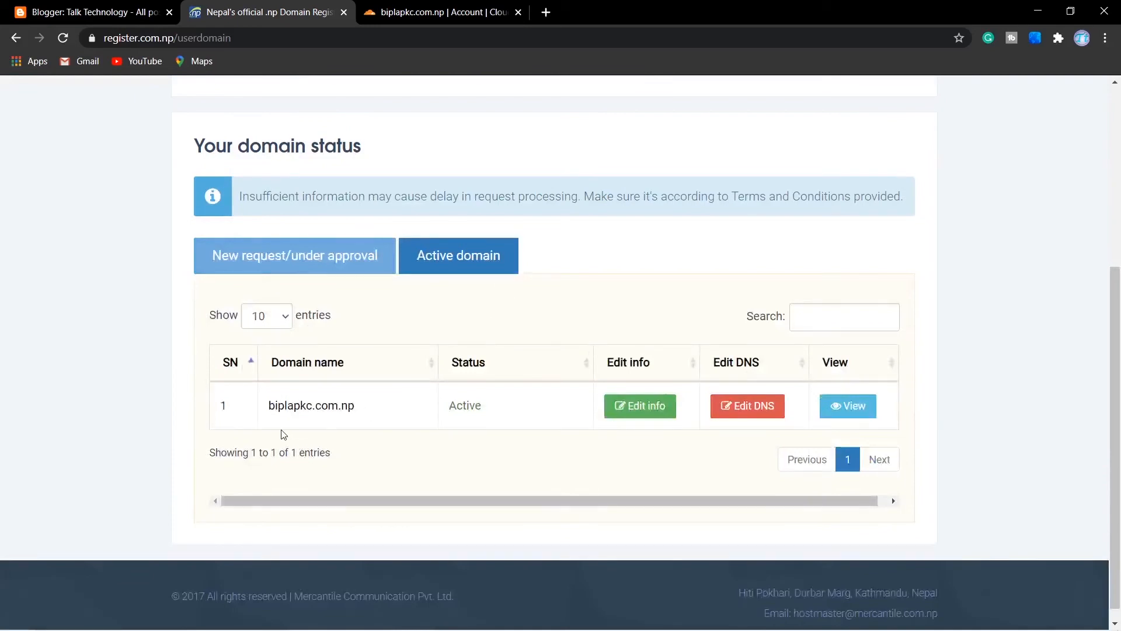
drag(270, 405, 369, 409)
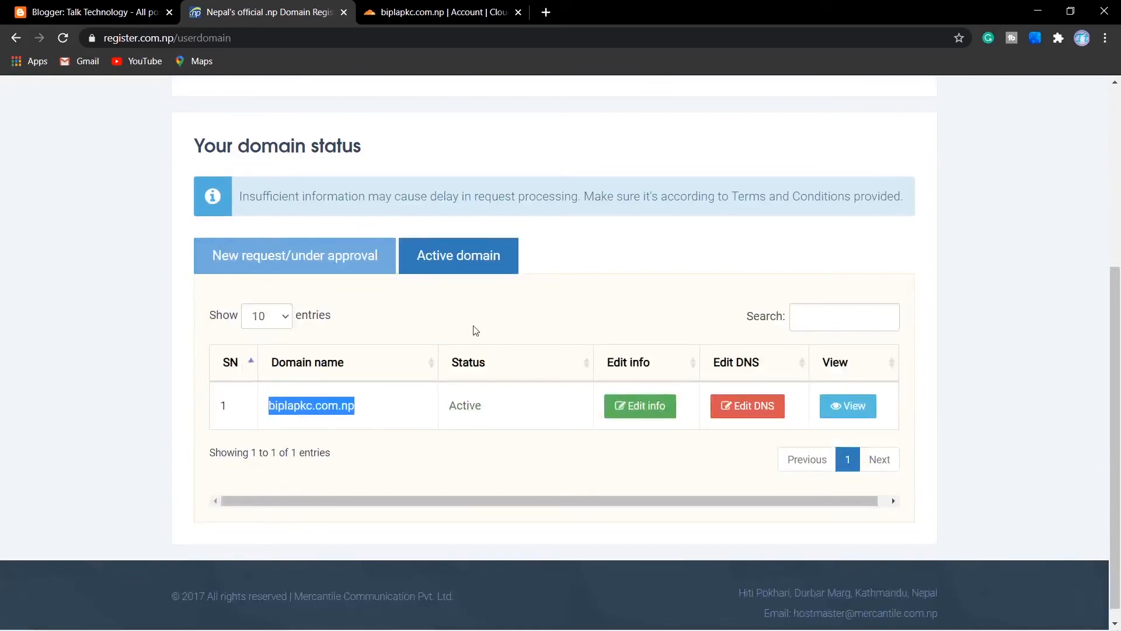
click(587, 281)
- Switch to Cloudflare's overview of biplapkc.com.np and open the domain's DNS management page
click(450, 12)
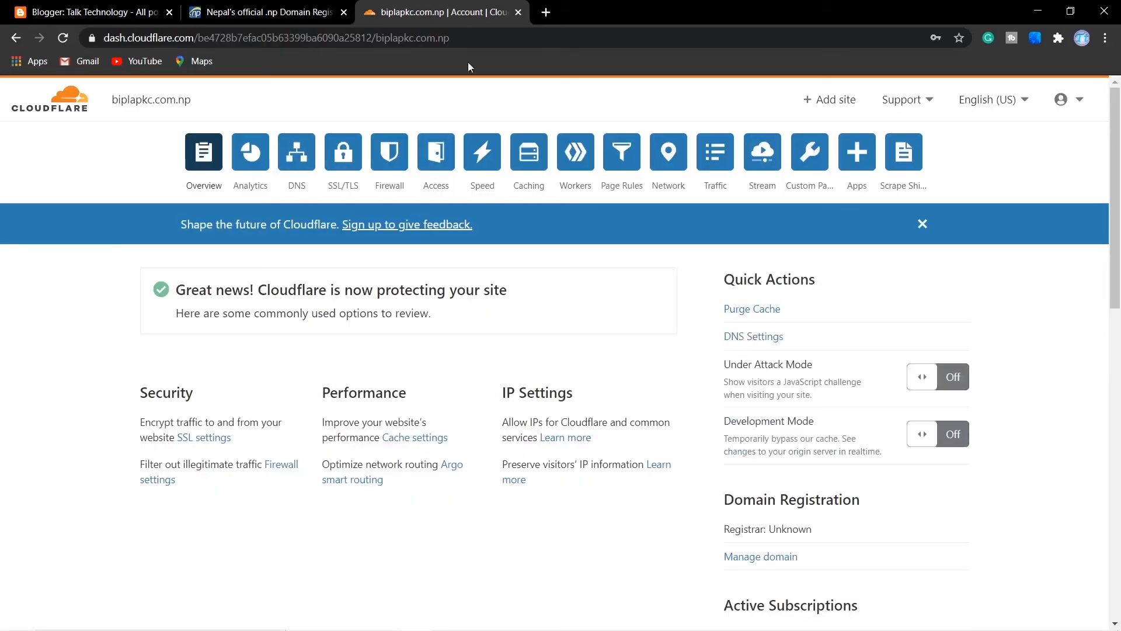
click(299, 178)
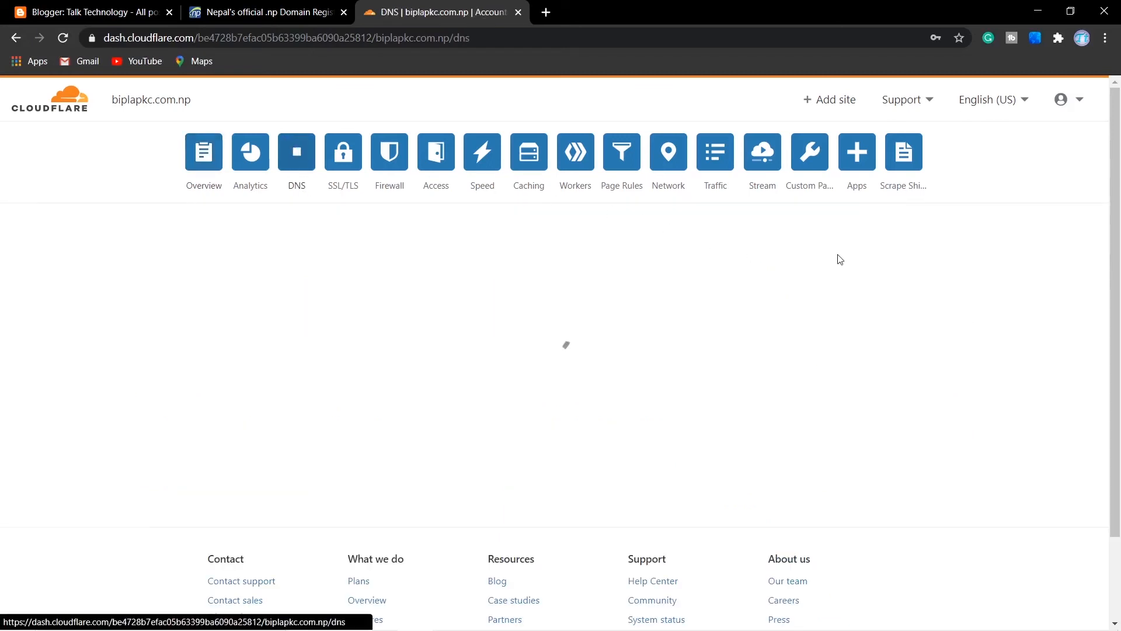
- Change the proxy status of the w7l32kjhymrc CNAME record to DNS only and save it
scroll(694, 275, down, 1)
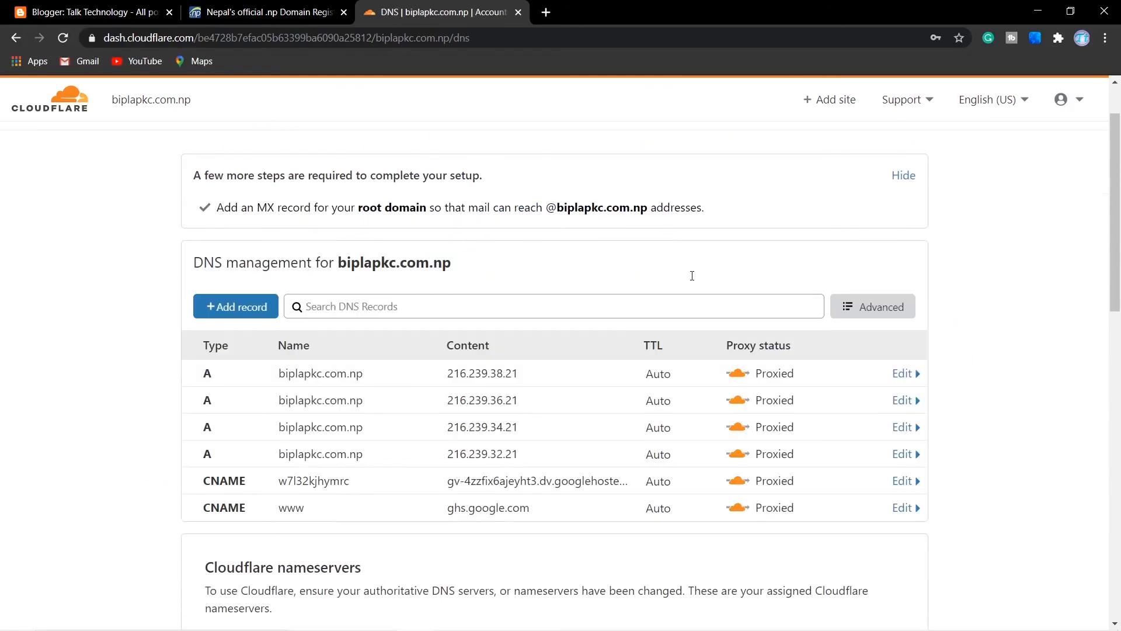
scroll(741, 250, down, 1)
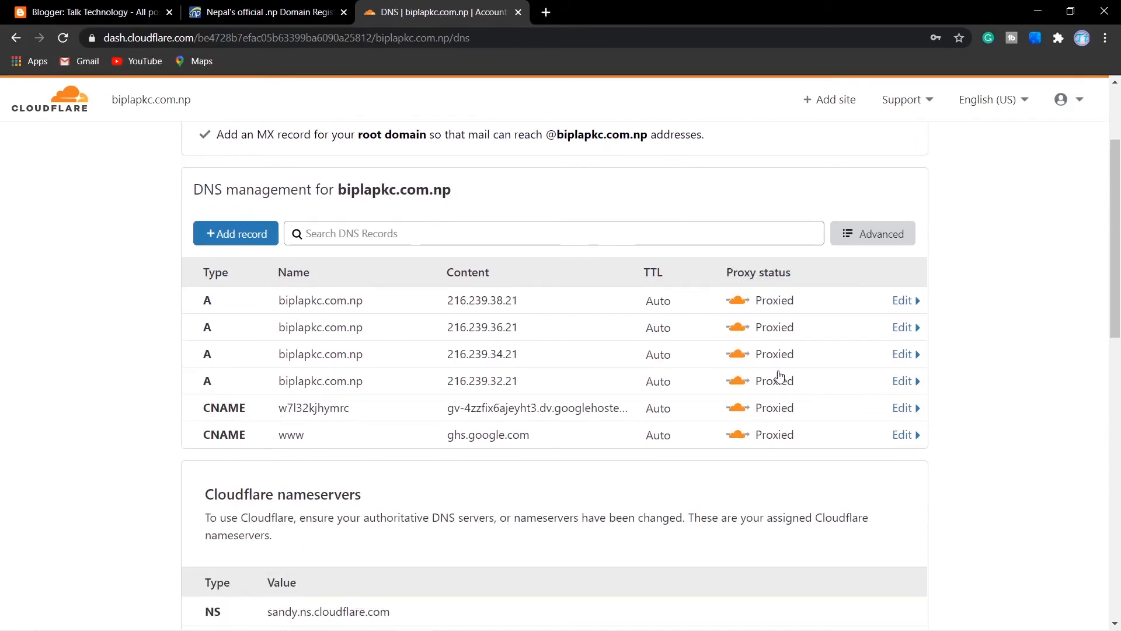
click(750, 410)
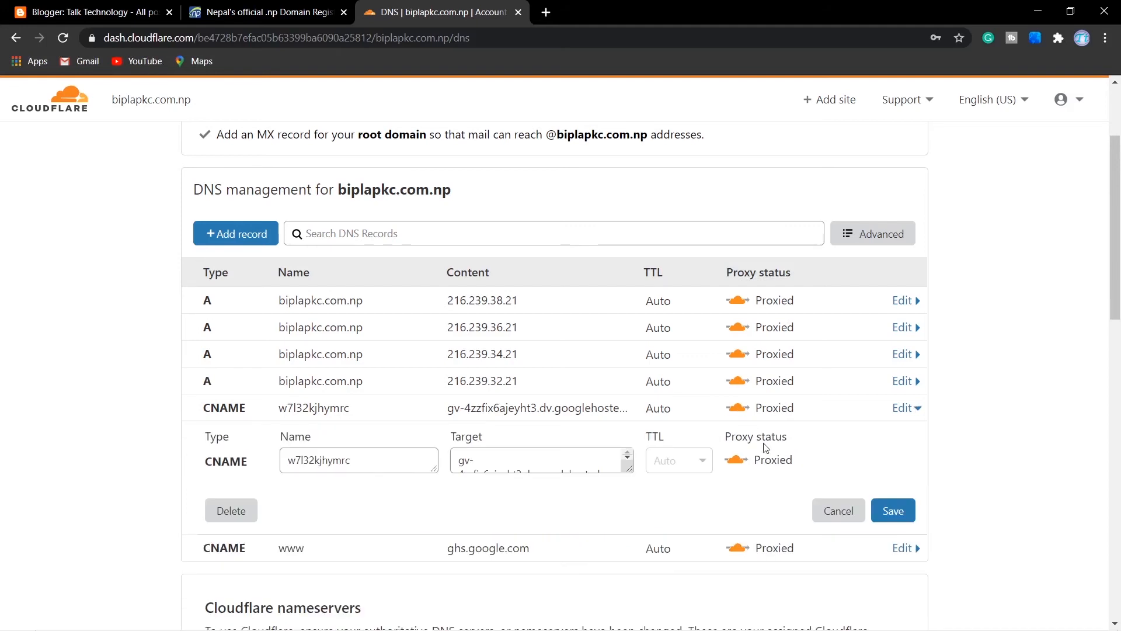
click(738, 464)
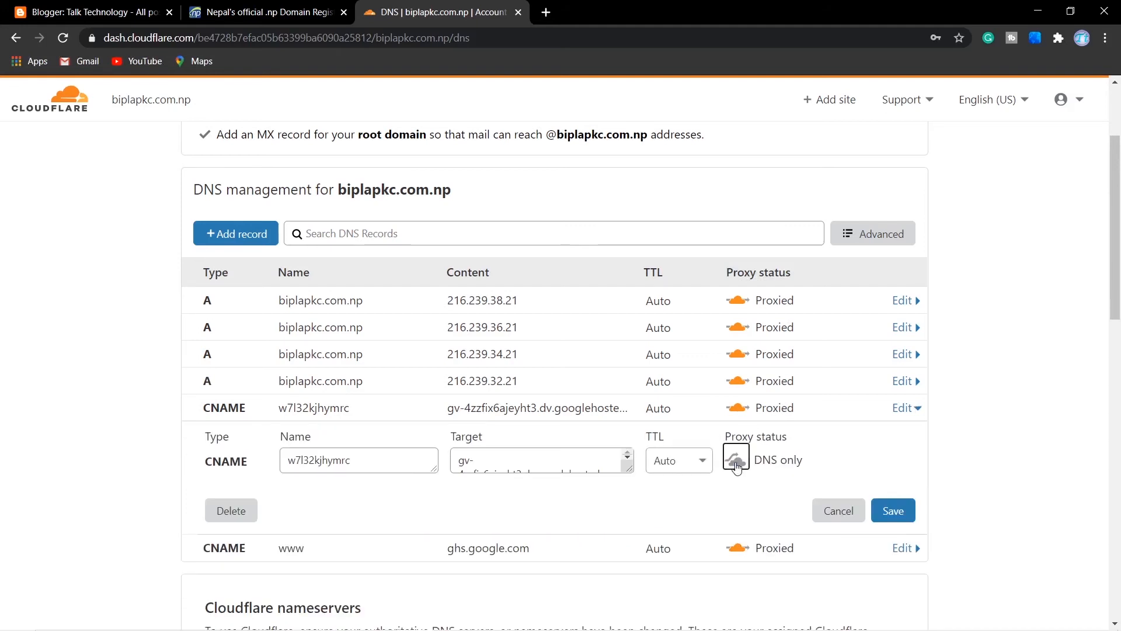
click(906, 511)
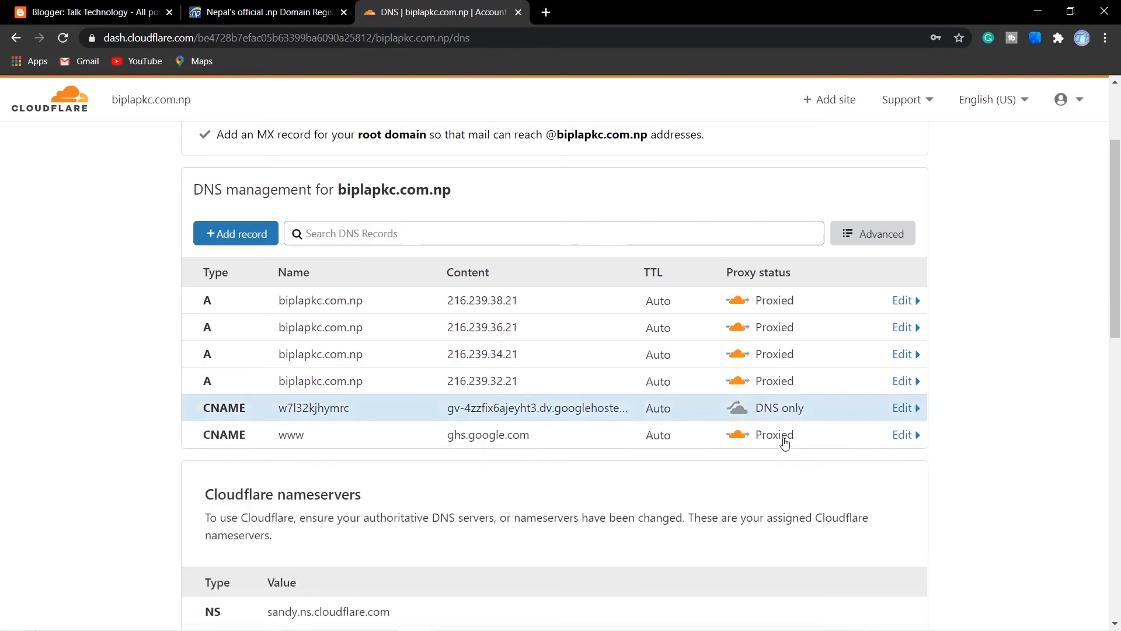
- Change the www CNAME record's proxy status to DNS only, save it and check the DNS record list
click(740, 438)
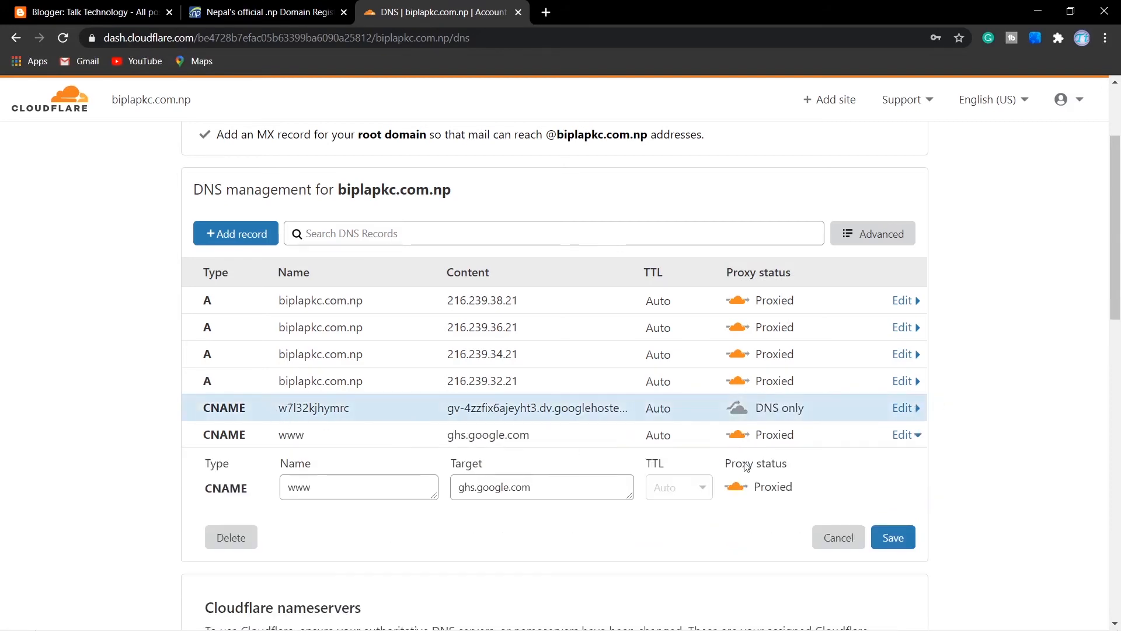
click(736, 488)
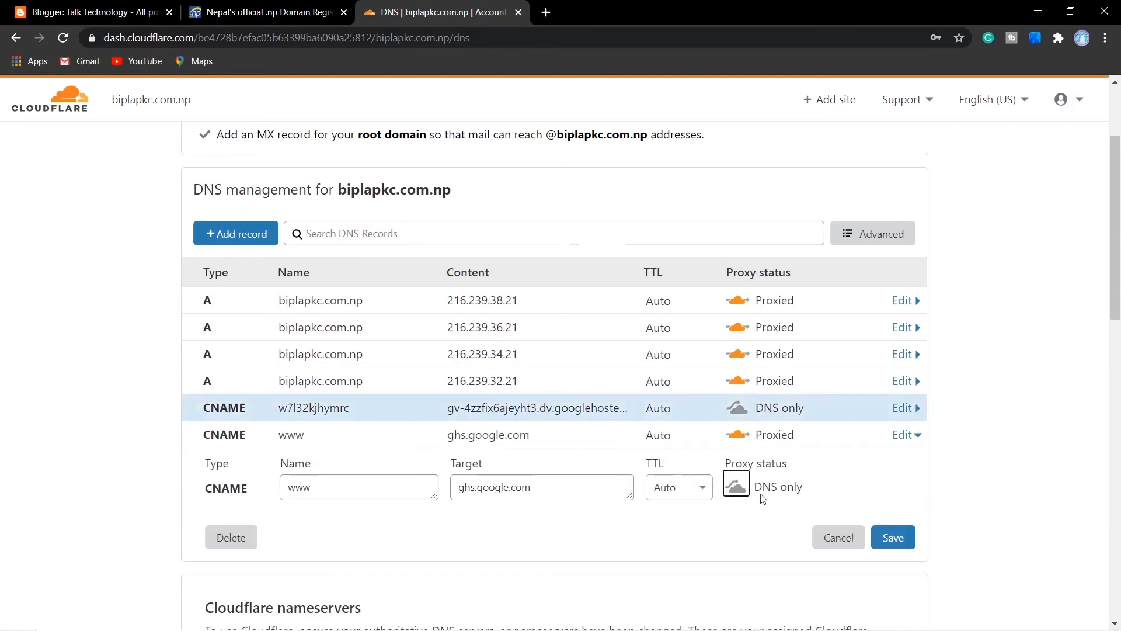
click(895, 537)
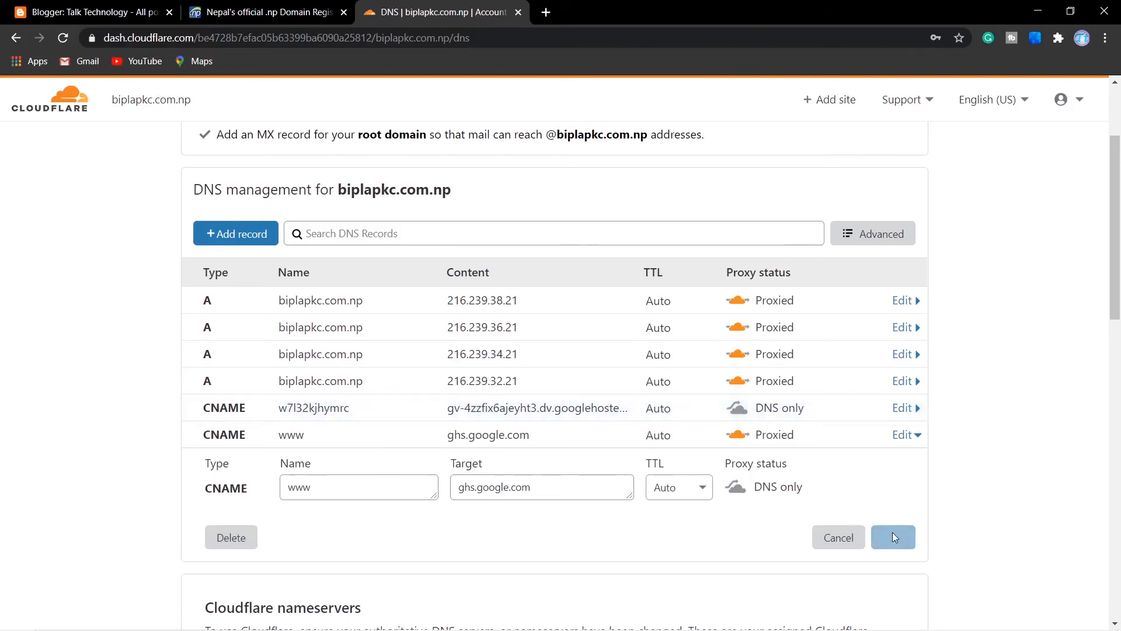
scroll(640, 404, down, 8)
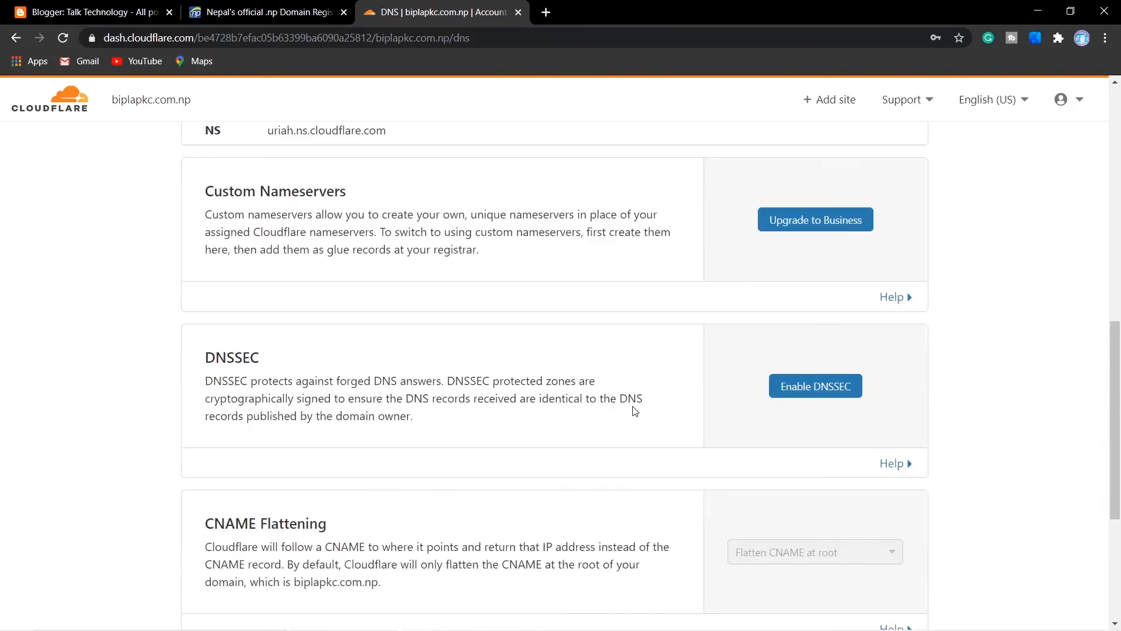
scroll(635, 412, up, 8)
scroll(588, 366, down, 1)
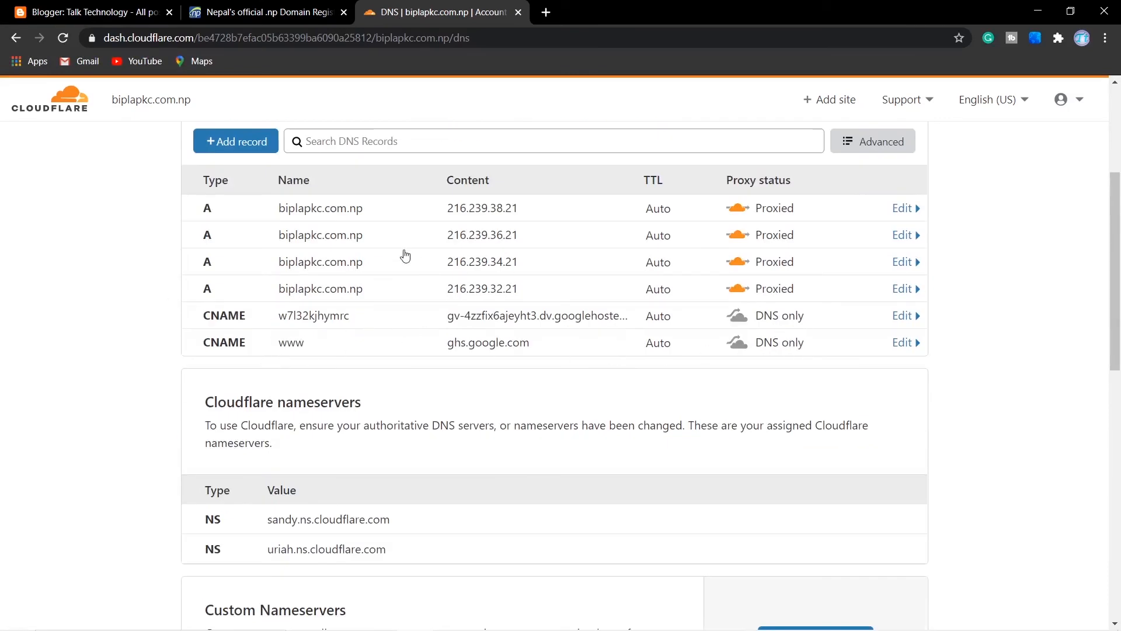
- Switch to the registrar's site and copy the domain name biplapkc.com.np from the active domain list
click(253, 7)
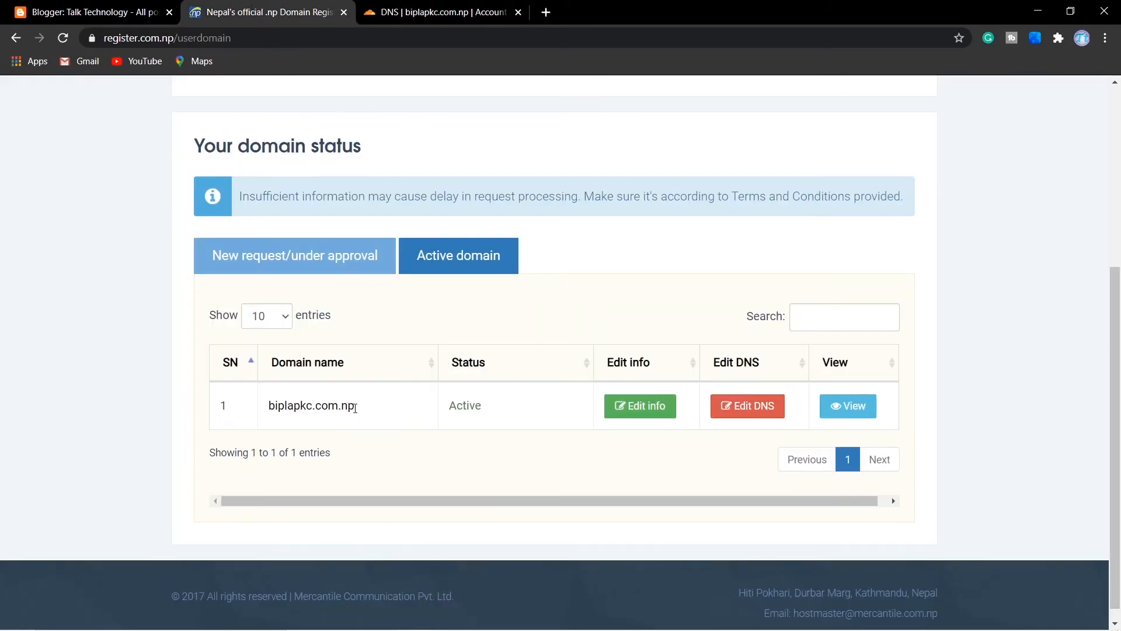
drag(356, 408, 270, 409)
key(ctrl+c)
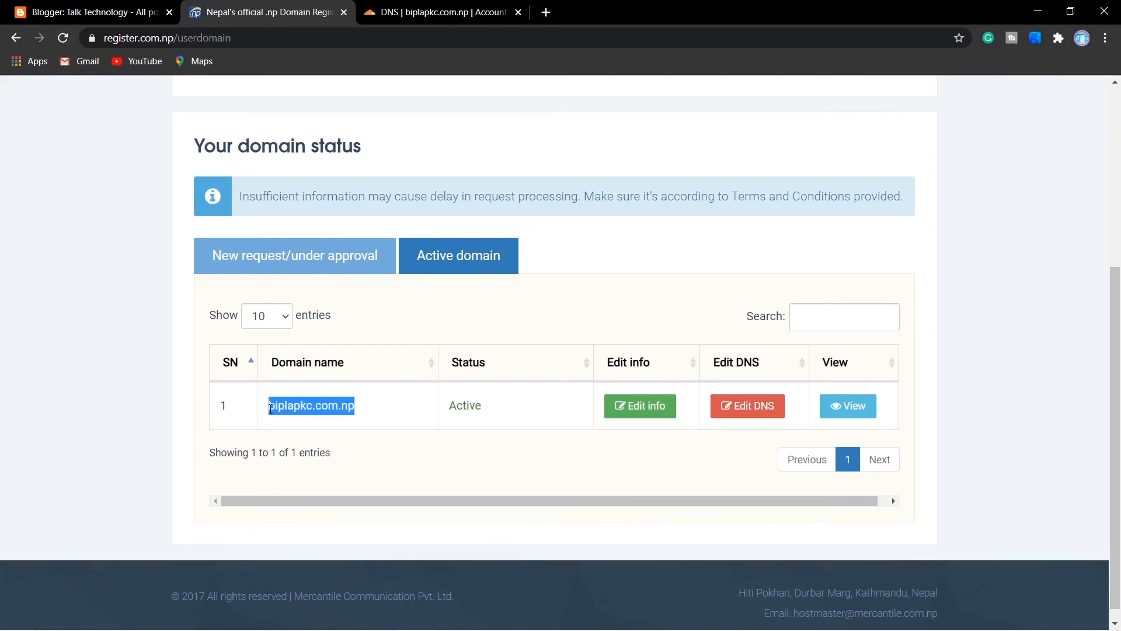
click(94, 12)
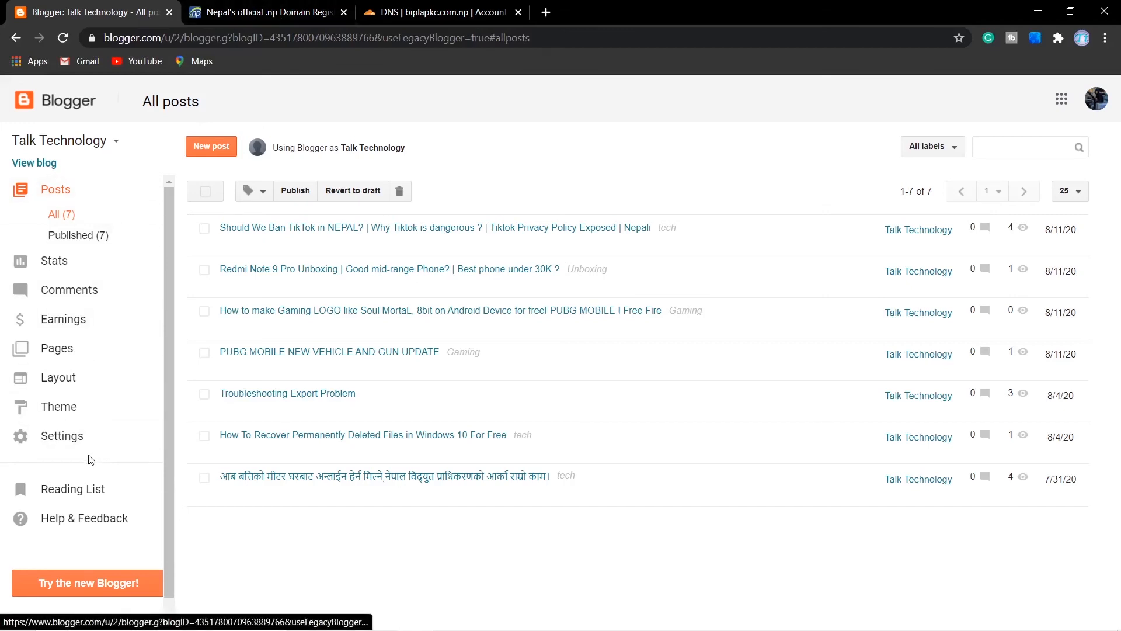
click(87, 436)
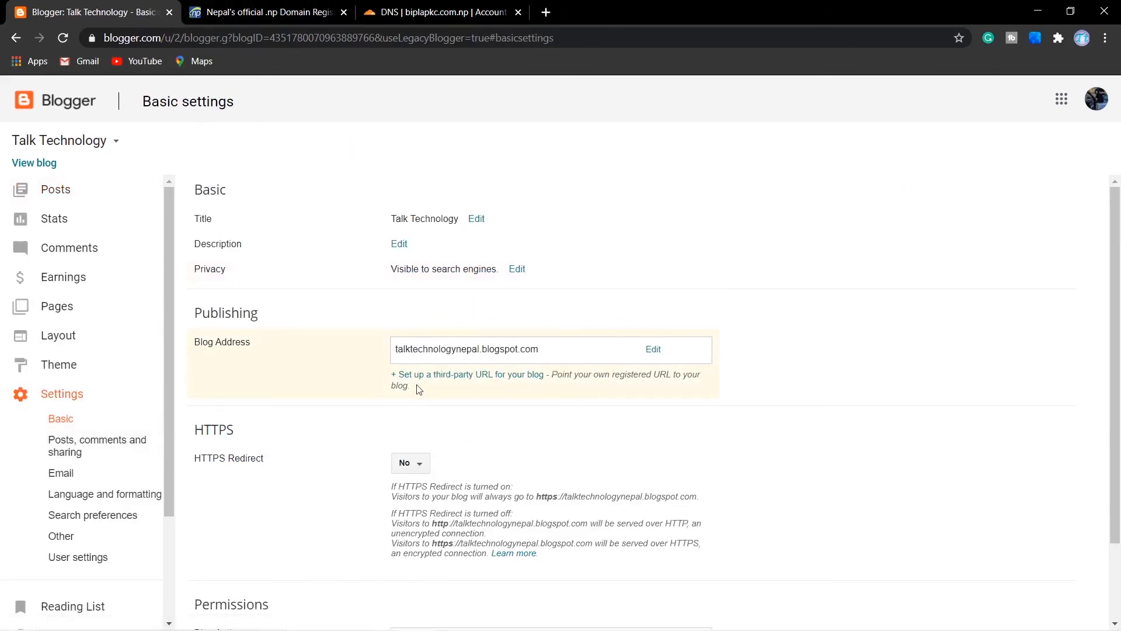
click(496, 380)
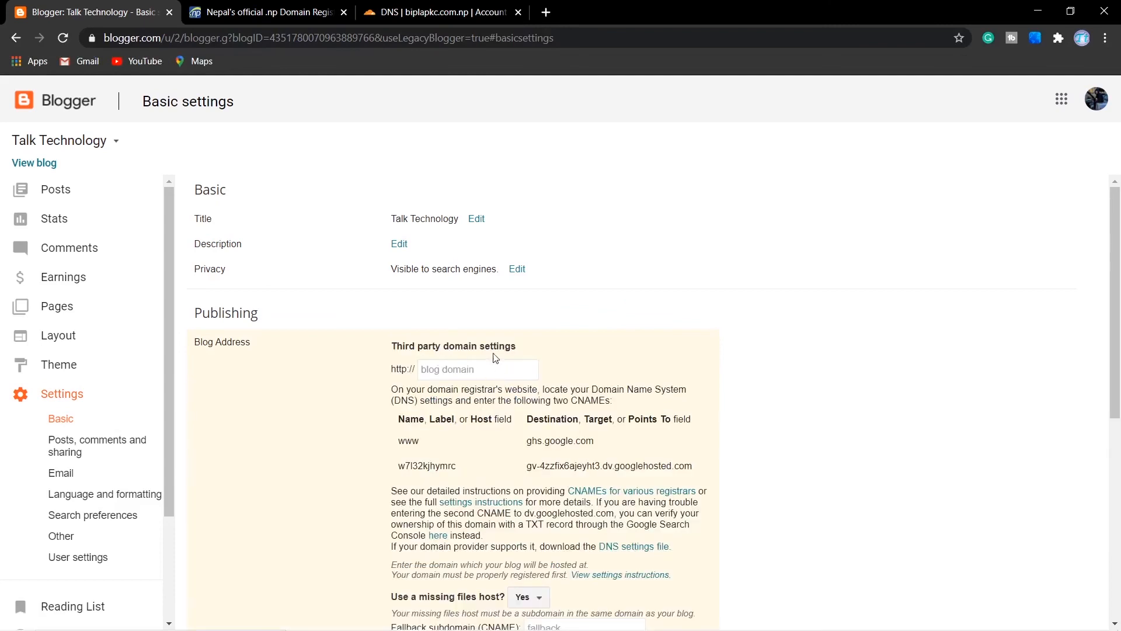
click(502, 363)
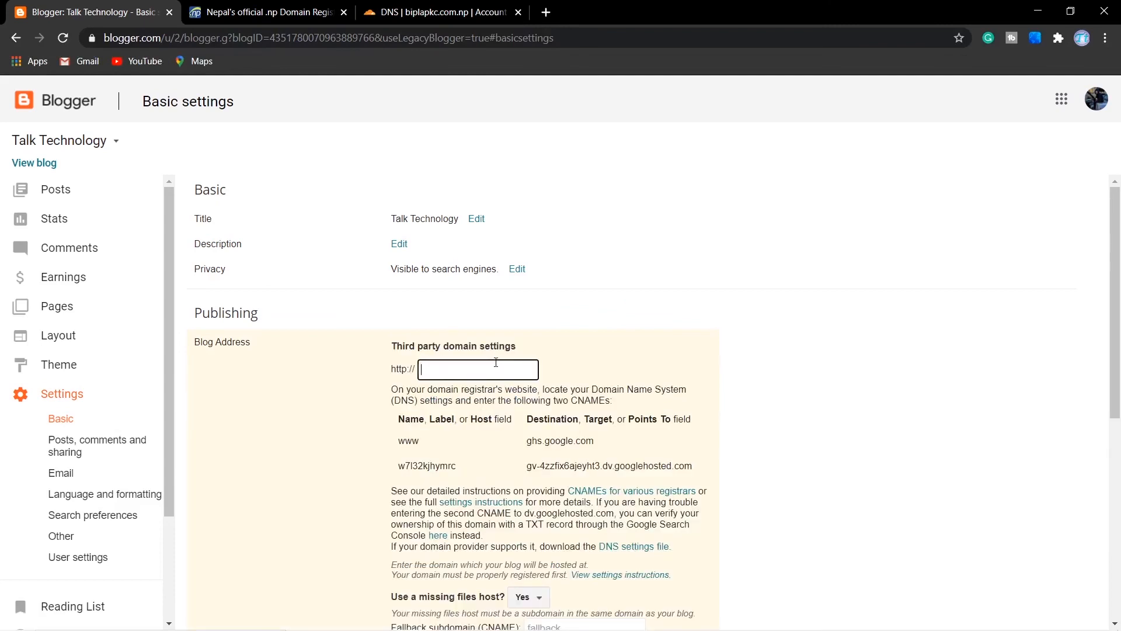
key(ctrl+v)
text(www.)
drag(386, 369, 588, 367)
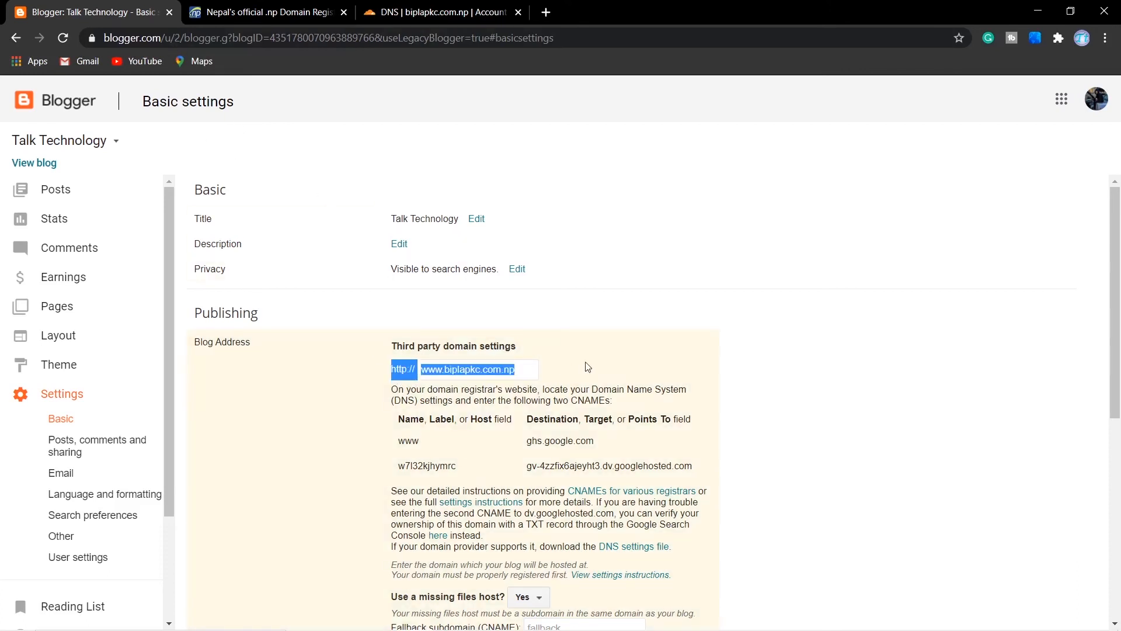
click(633, 369)
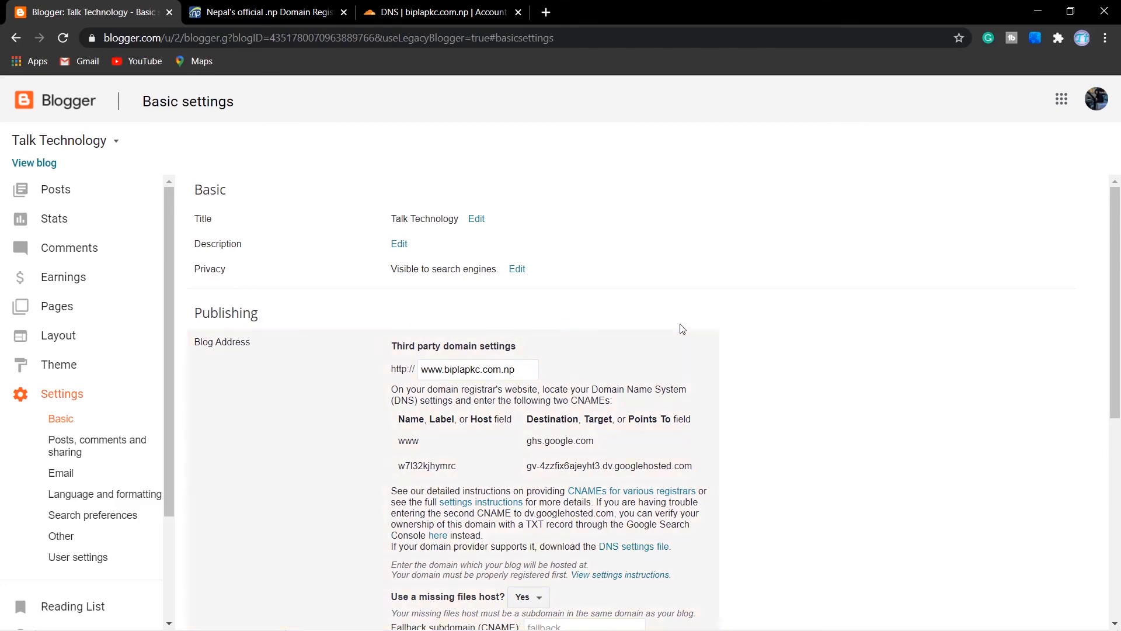
scroll(575, 248, down, 3)
click(409, 530)
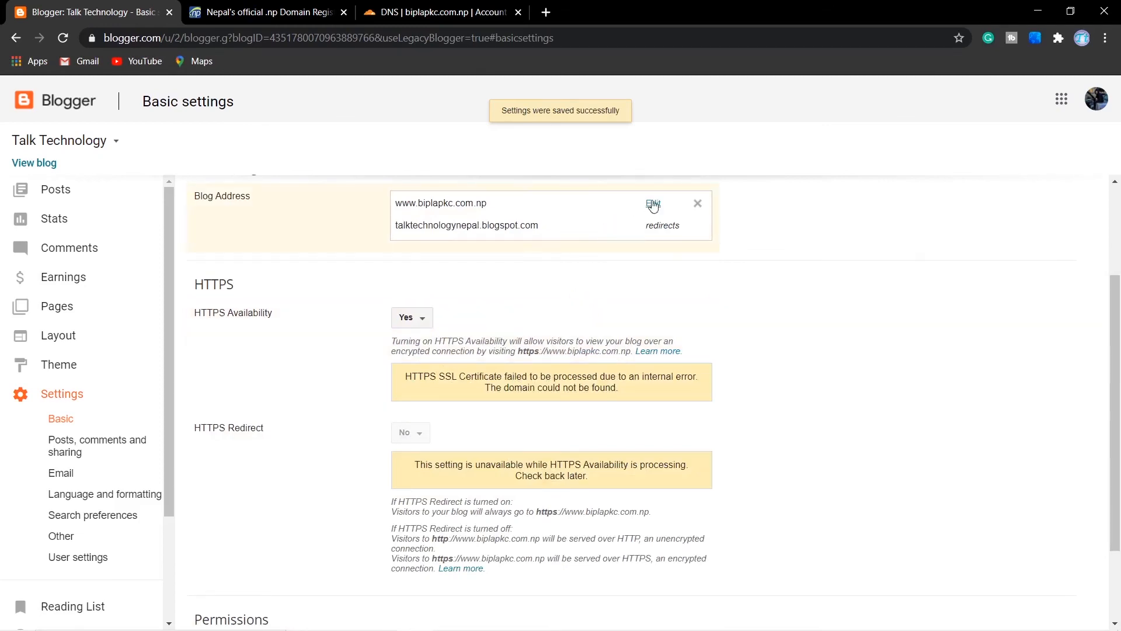
- Review the saved blog address and HTTPS settings, and open the blog in a new tab to test its custom domain
scroll(610, 263, up, 3)
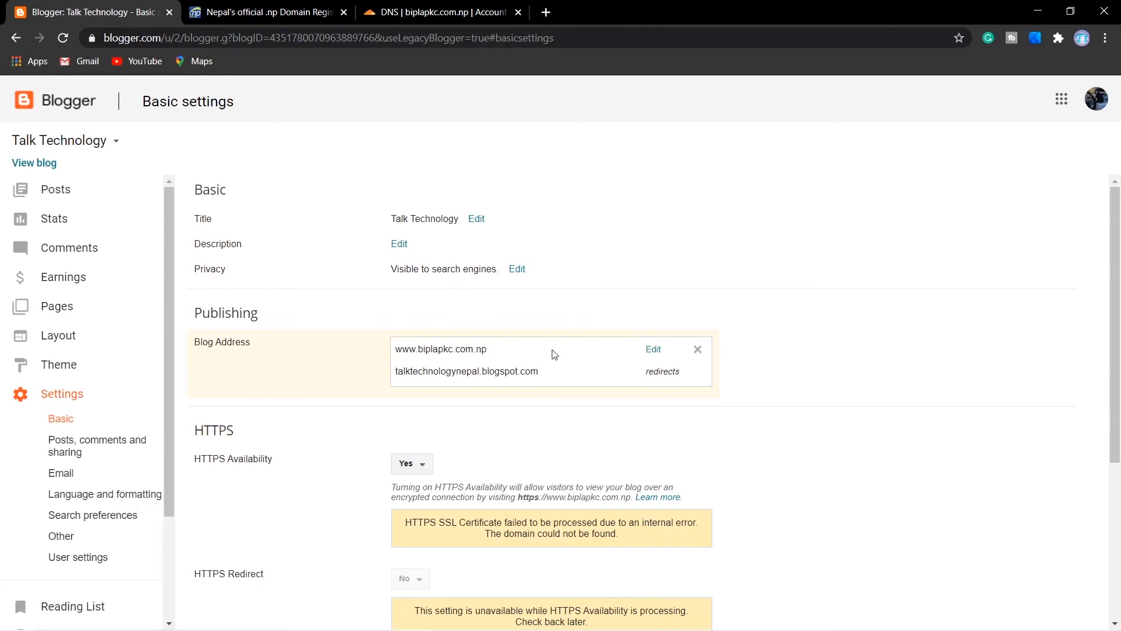
scroll(602, 342, down, 3)
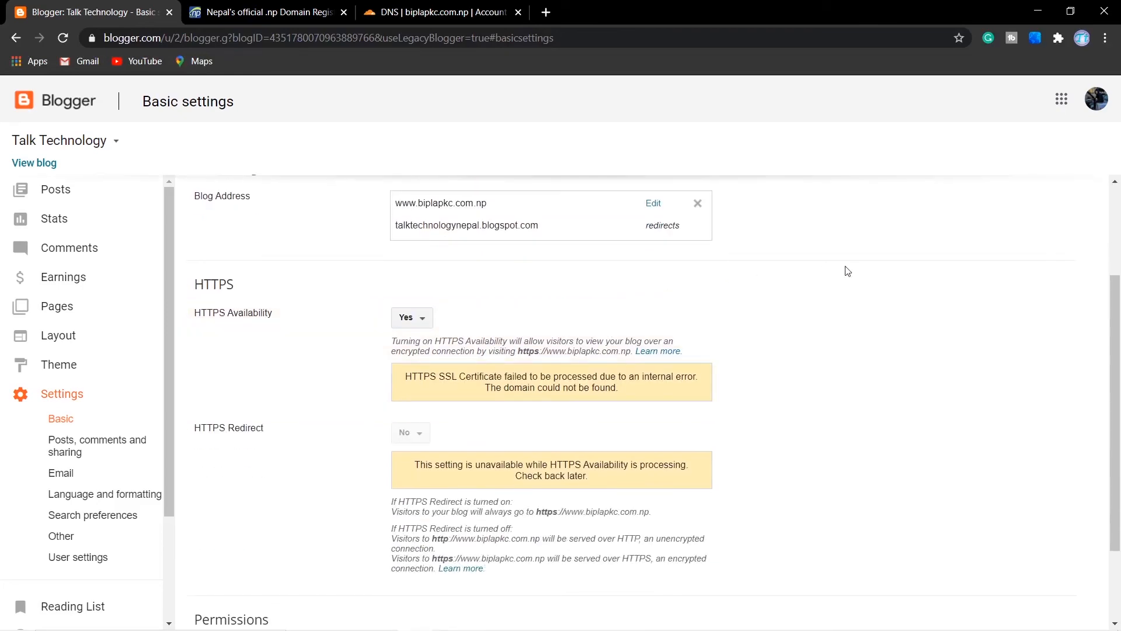
scroll(628, 275, down, 2)
right_click(46, 163)
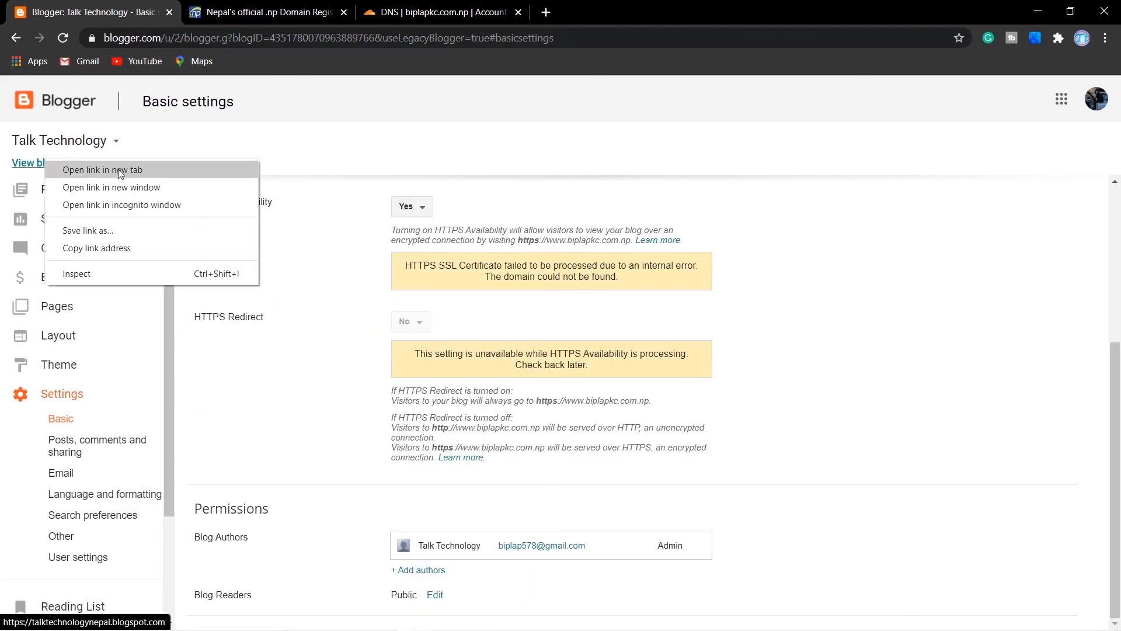
click(123, 170)
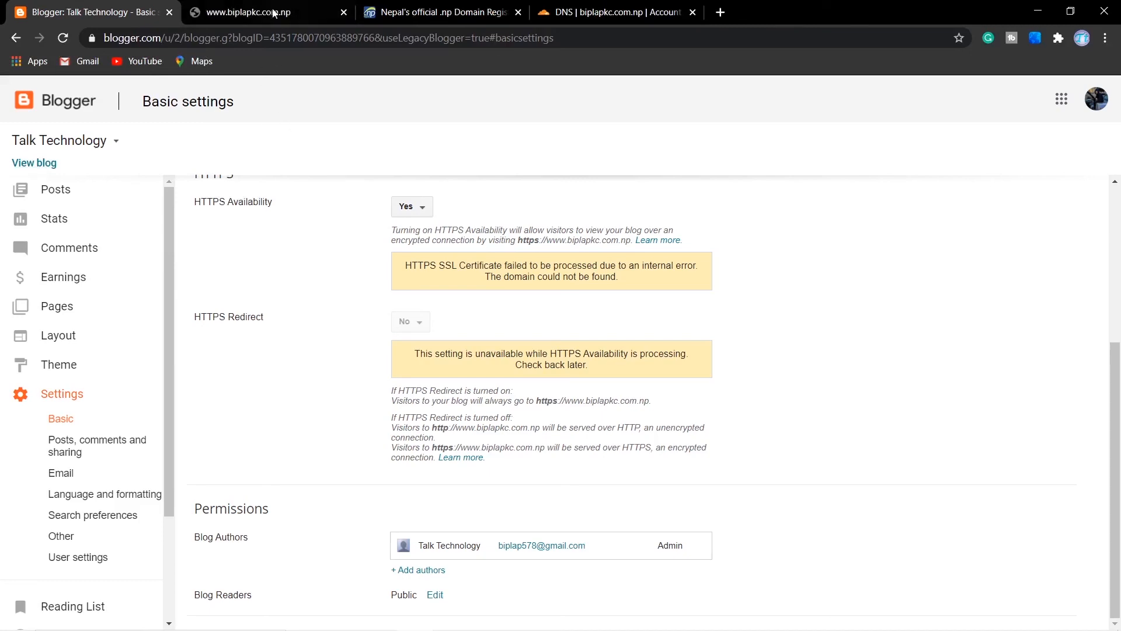
click(275, 12)
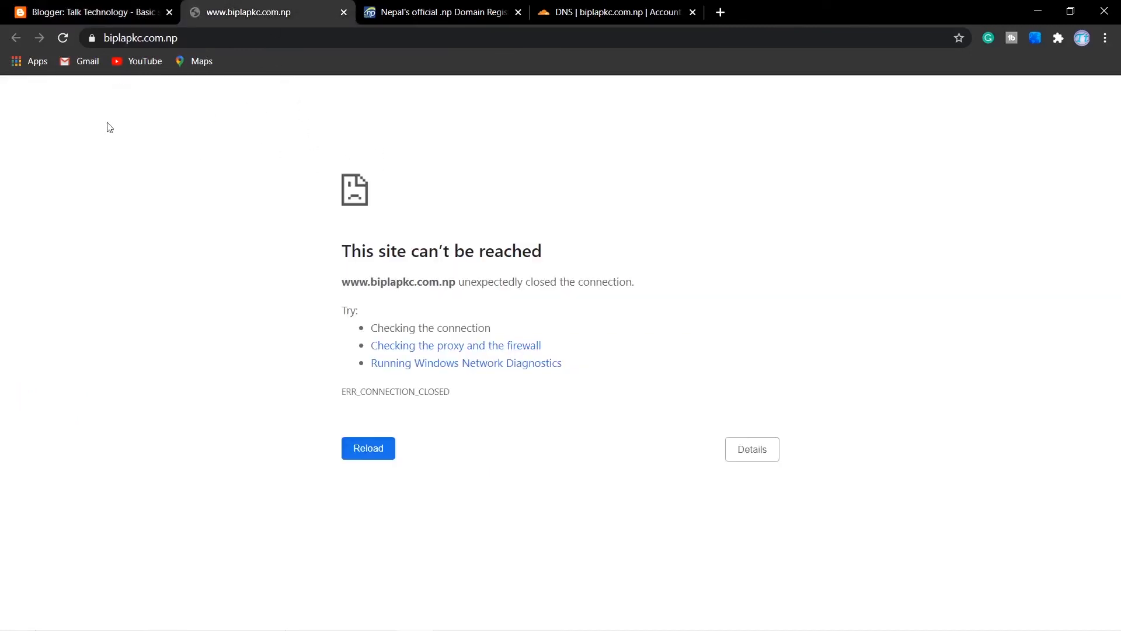
click(90, 9)
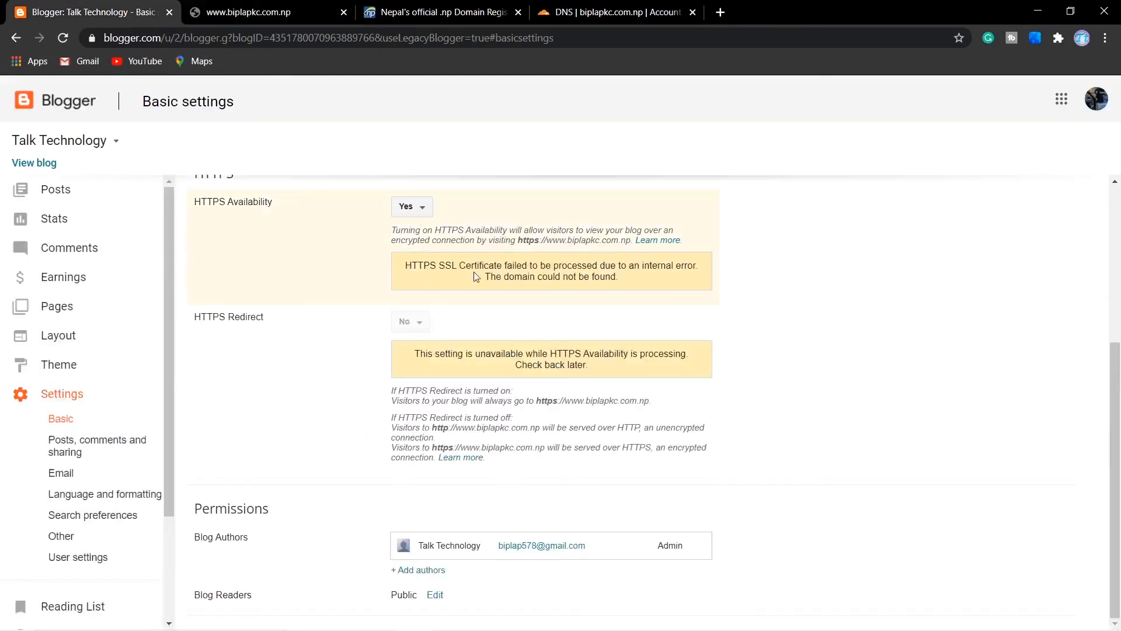
scroll(474, 271, up, 5)
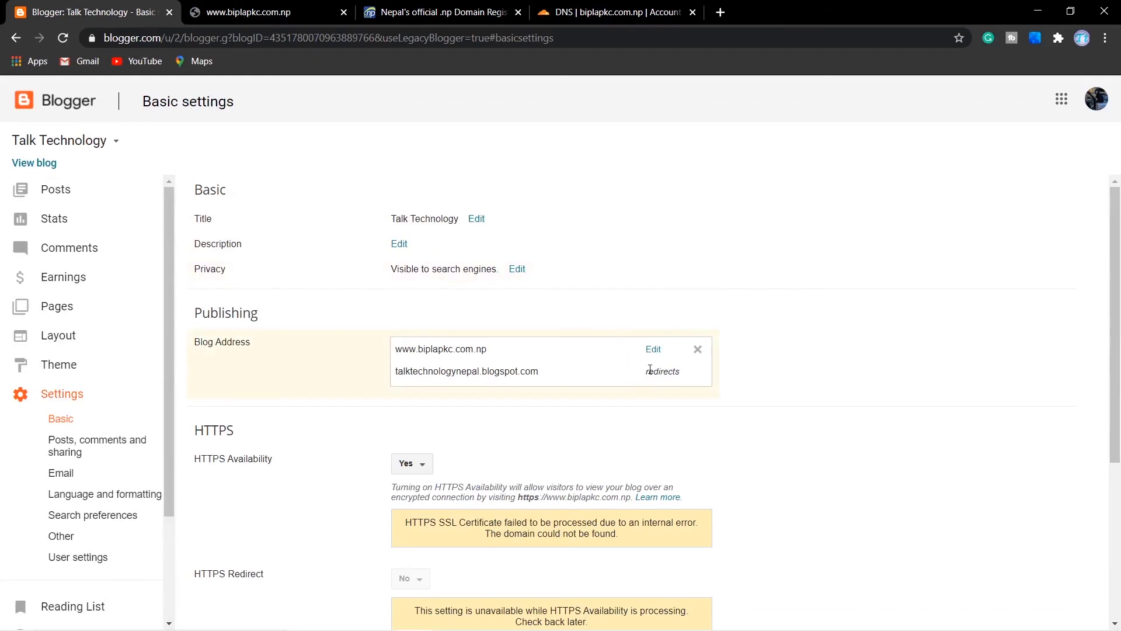
click(261, 8)
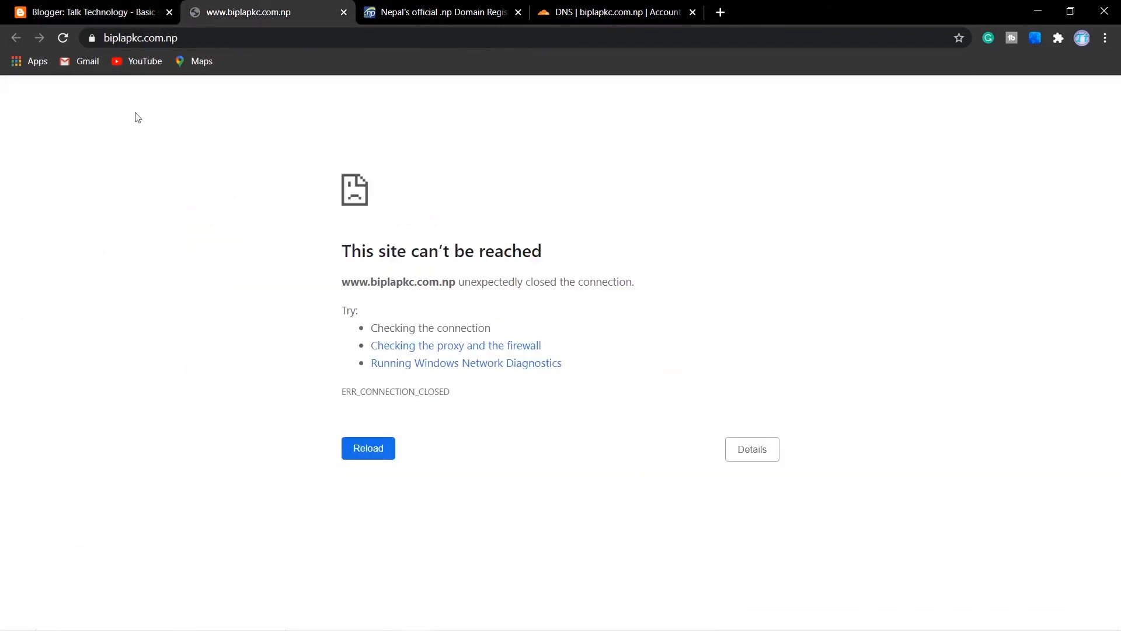
- Return to Blogger's basic settings and set HTTPS Availability to No
click(146, 12)
scroll(876, 315, down, 1)
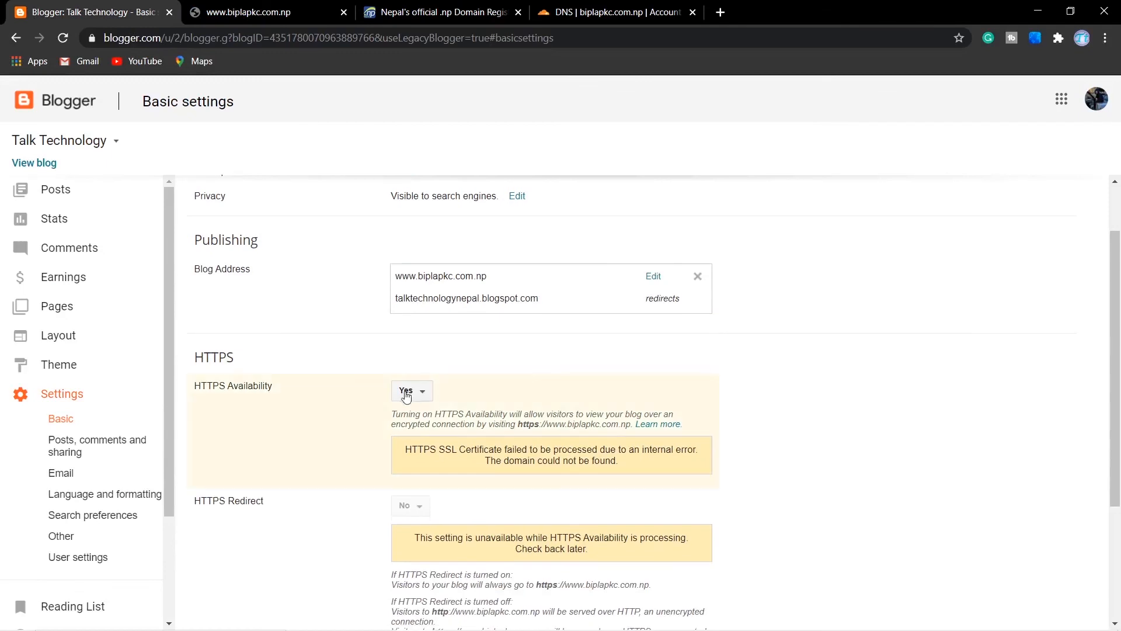
scroll(274, 413, down, 1)
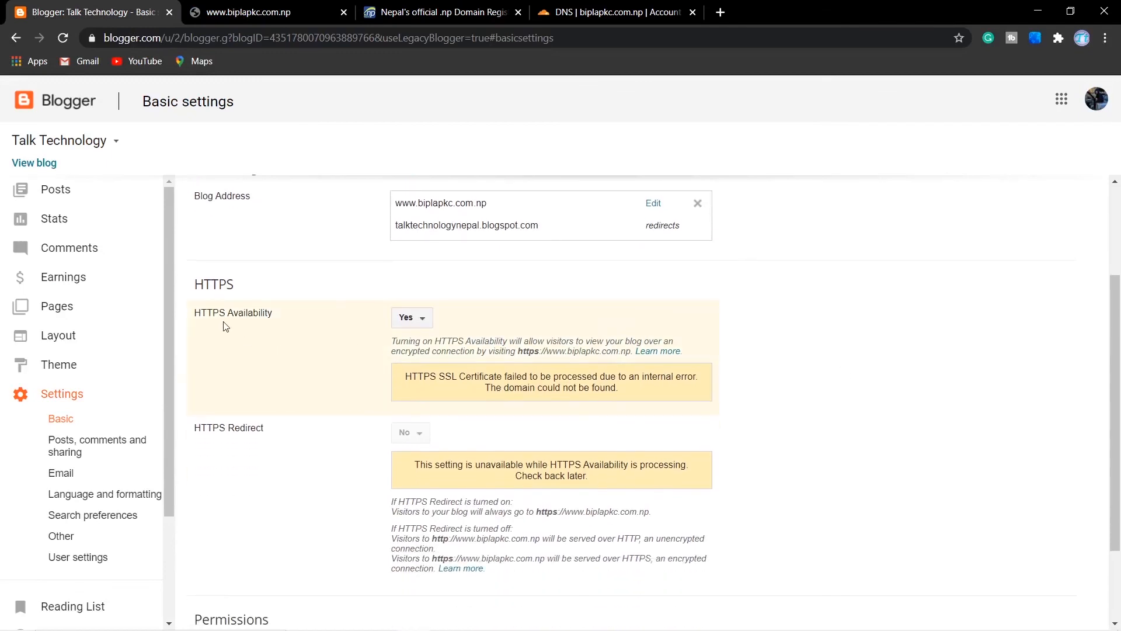
click(412, 318)
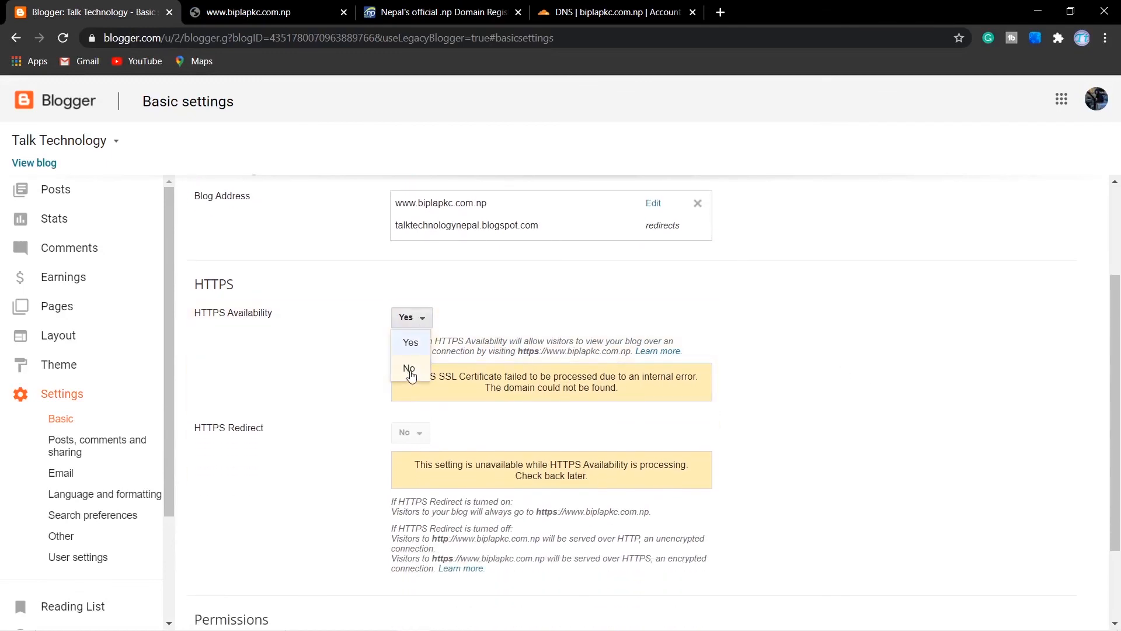
click(409, 372)
scroll(924, 327, down, 2)
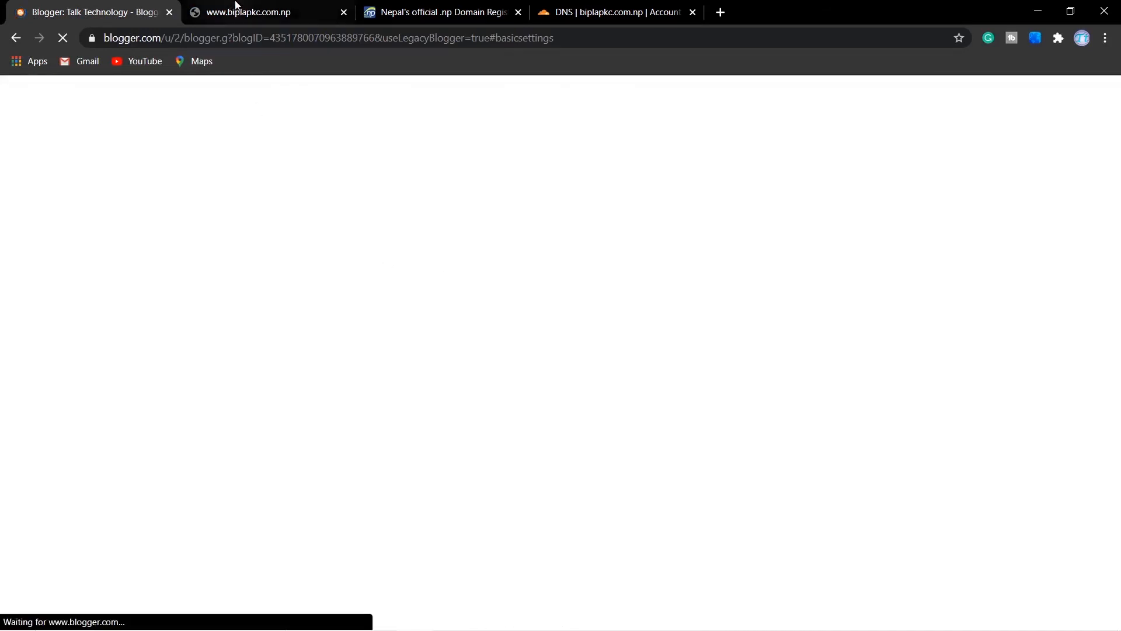
- Reload the blog at biplapkc.com.np and look through its home page to check that the custom domain works
click(233, 12)
click(64, 38)
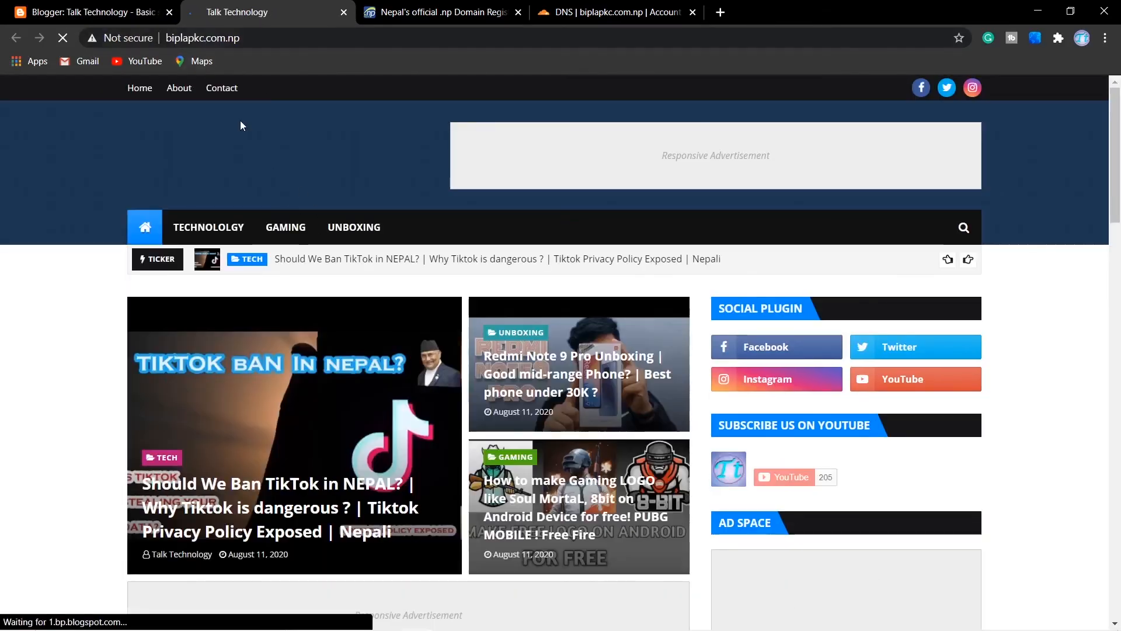
scroll(444, 220, down, 15)
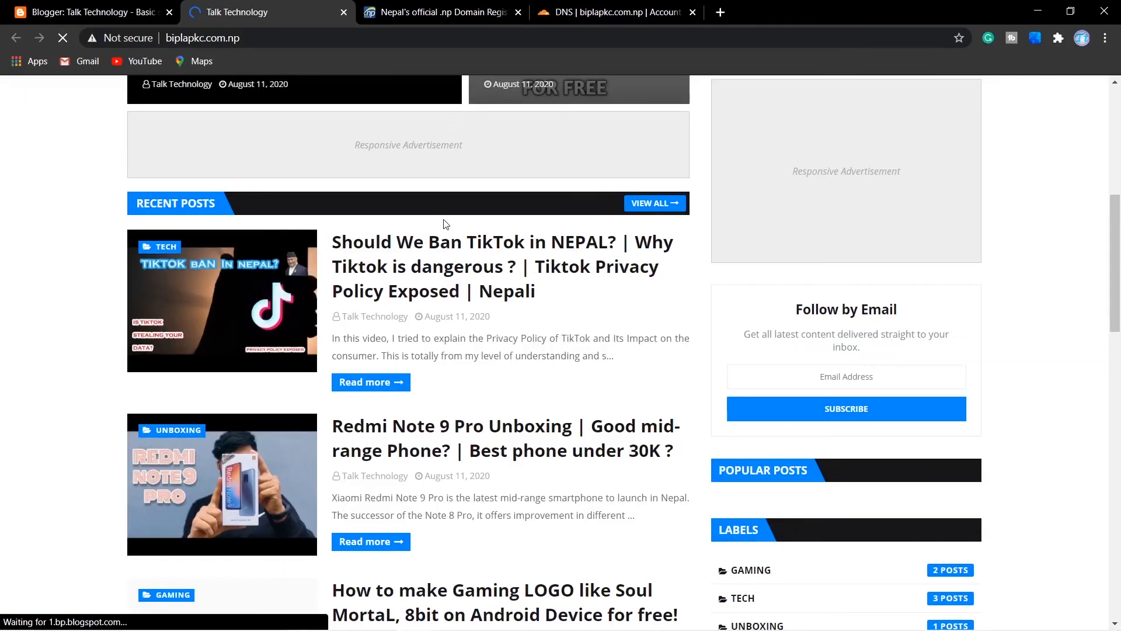
scroll(444, 224, down, 10)
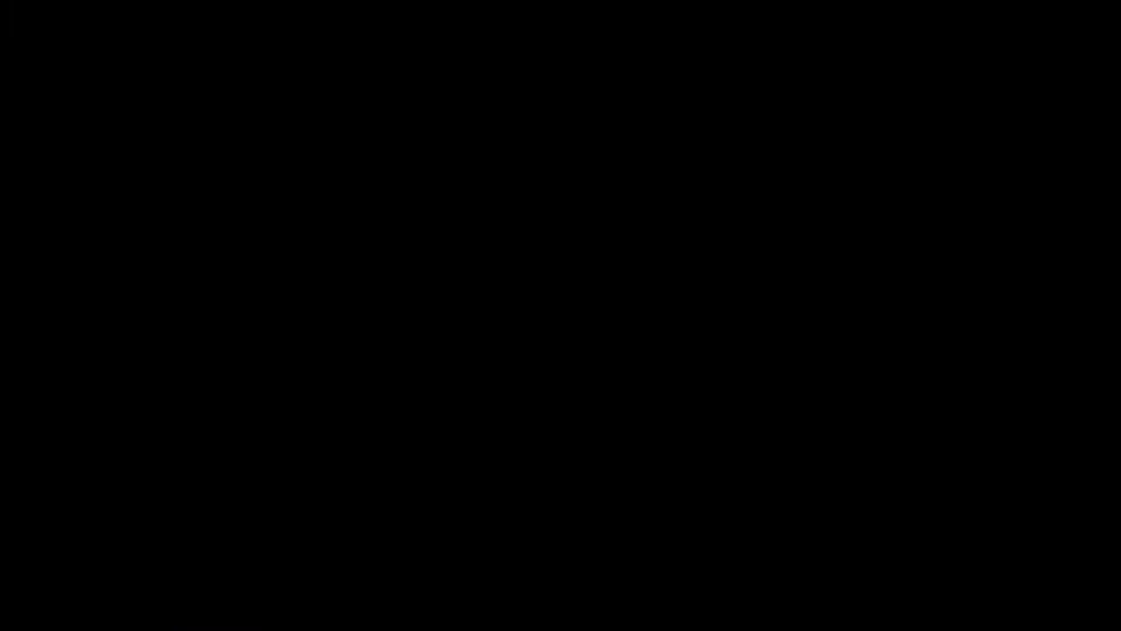